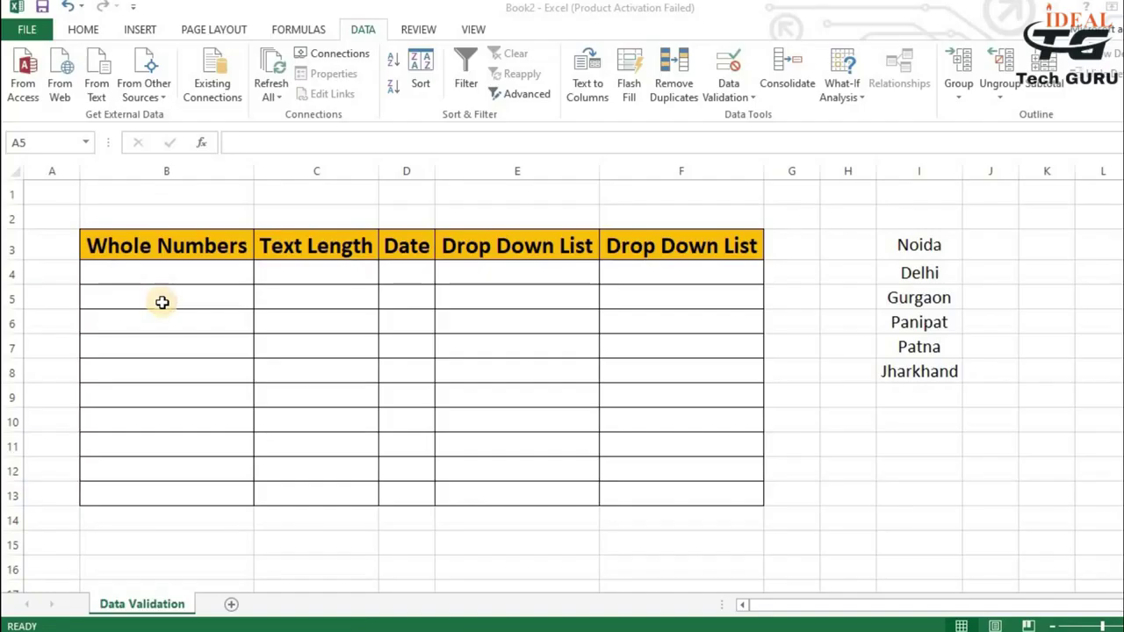
Try to enter 22 in cell B5 of the Whole Numbers column, retry once, and cancel the entry.
click(181, 296)
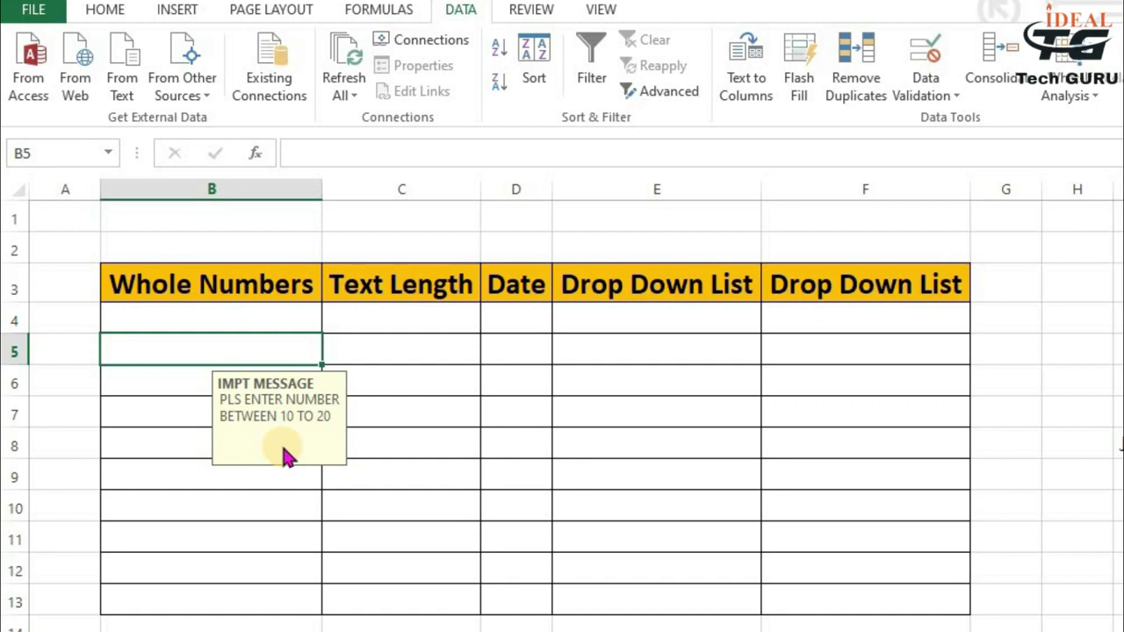
text(22)
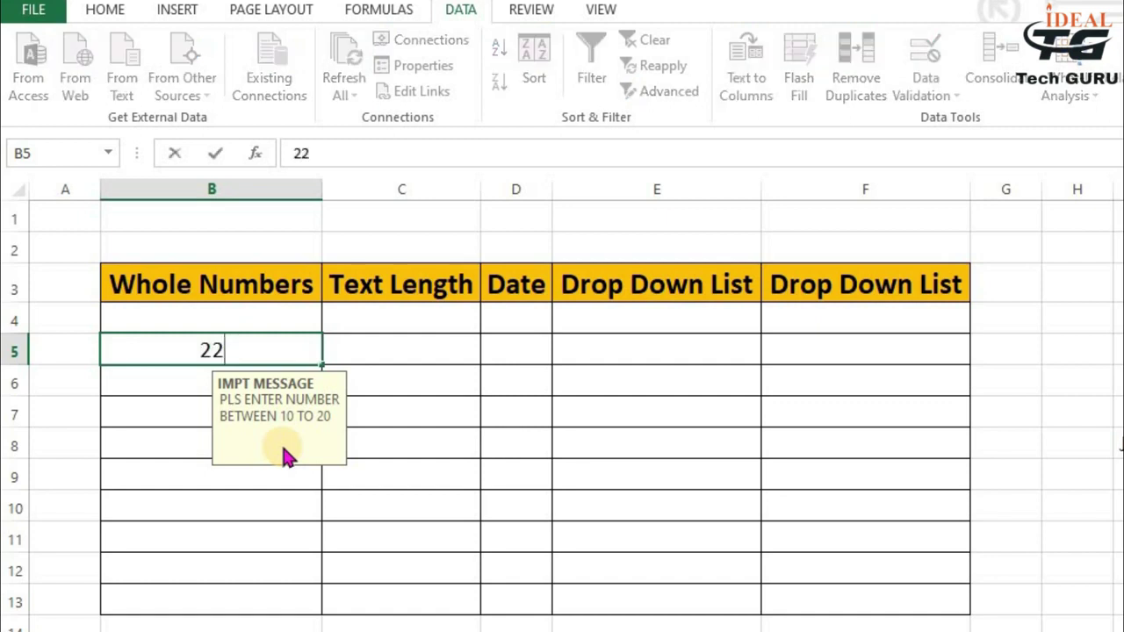
key(Return)
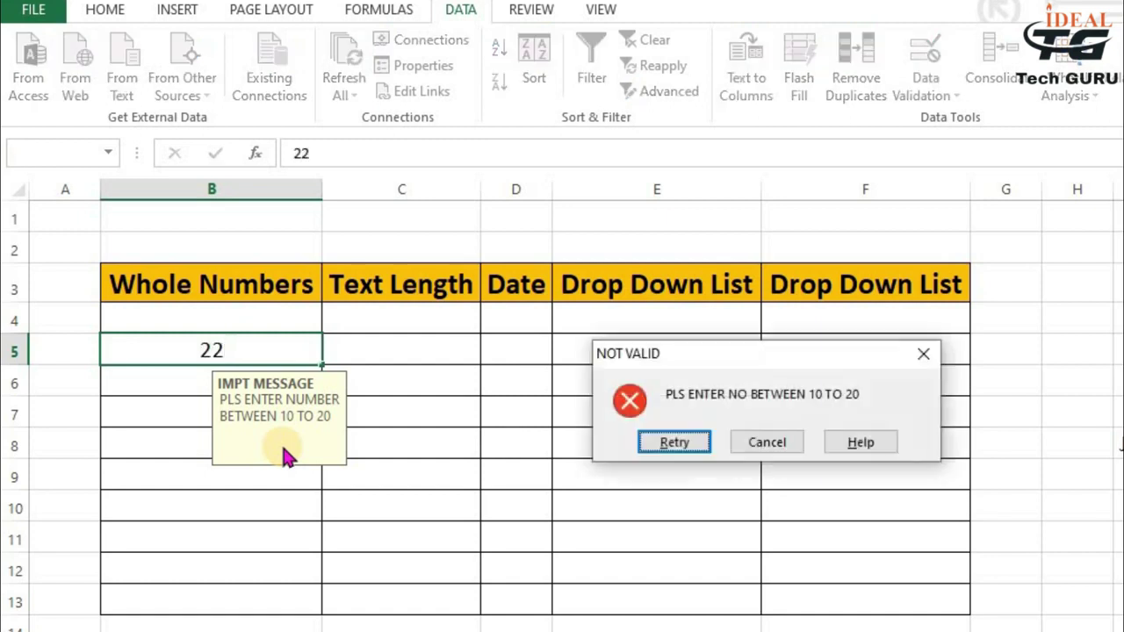
drag(757, 355, 565, 343)
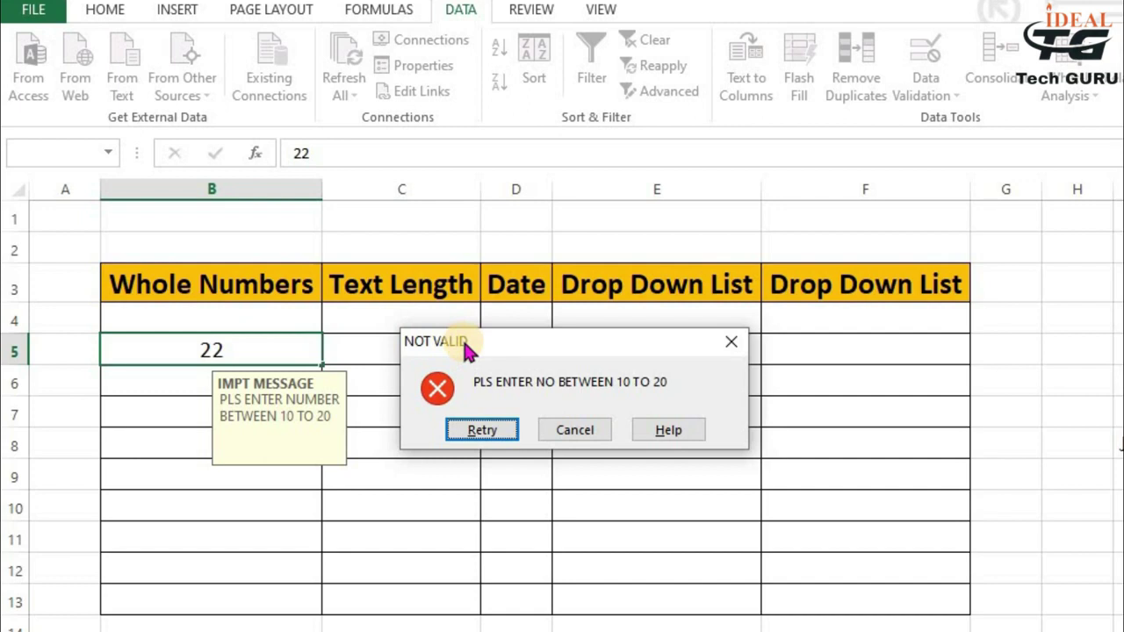
click(454, 429)
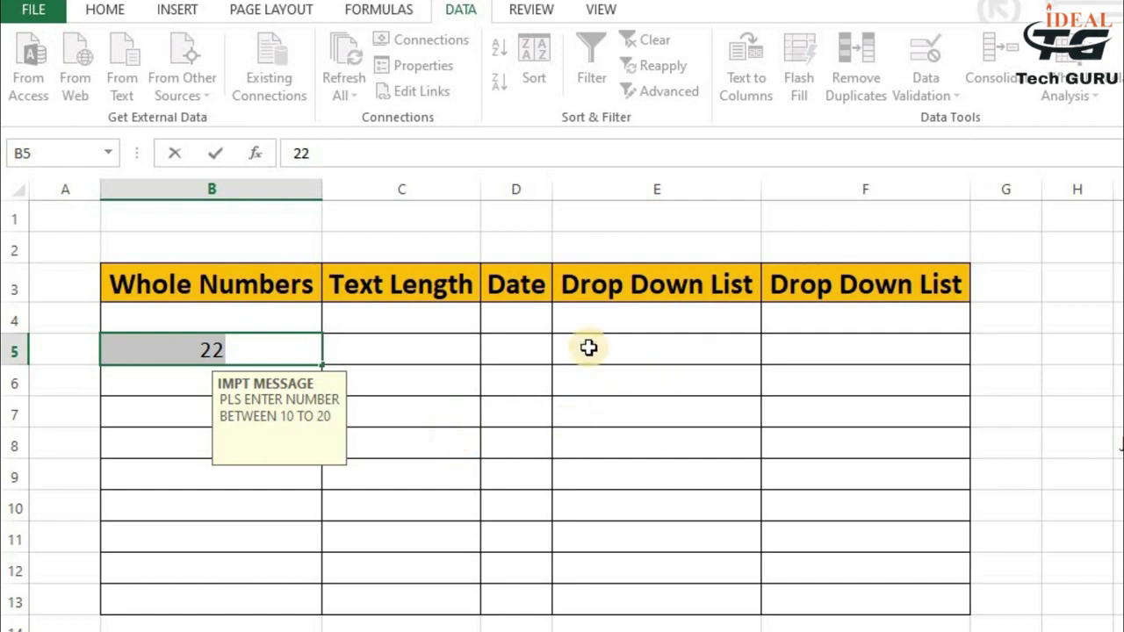
click(702, 347)
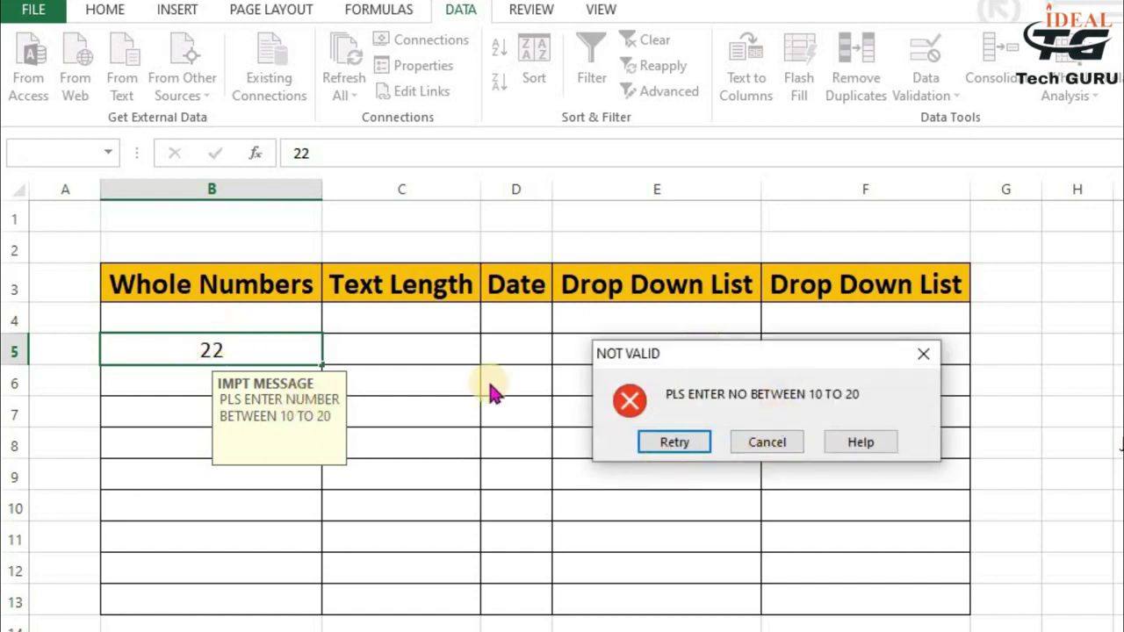
click(765, 448)
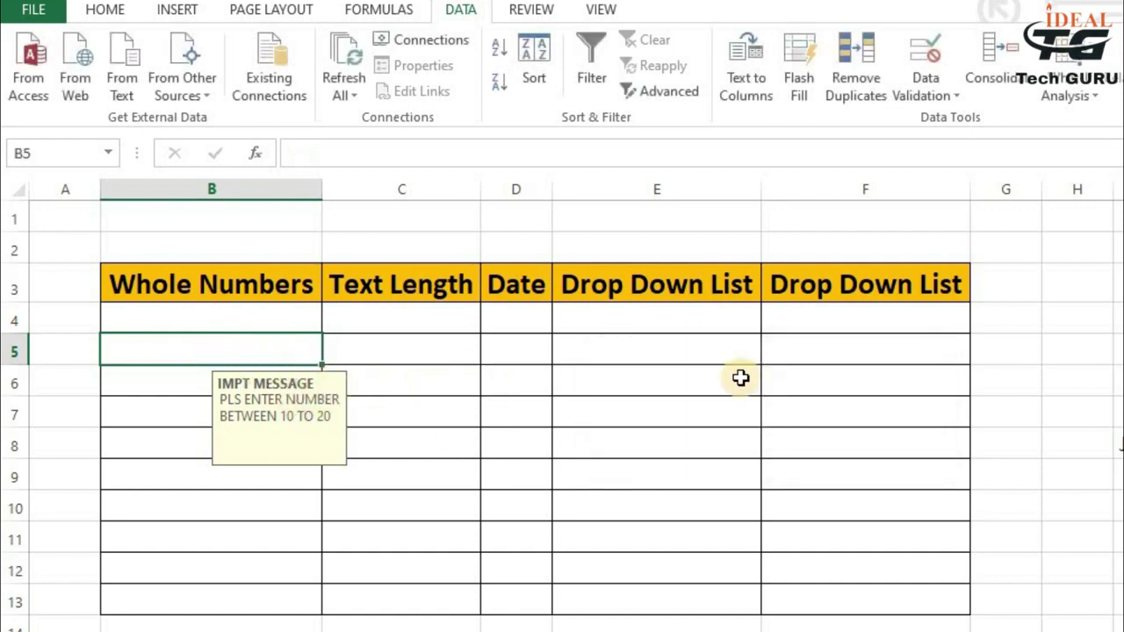
Choose HARYANA for cell E5 and UP for cell E6 from their drop-down lists.
click(629, 355)
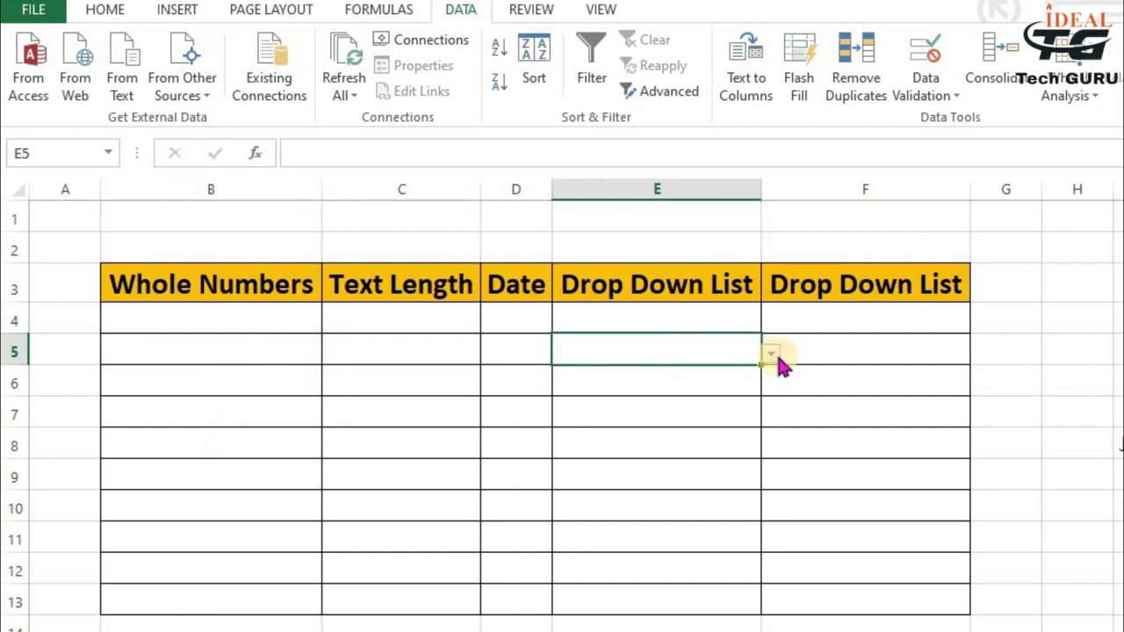
click(770, 355)
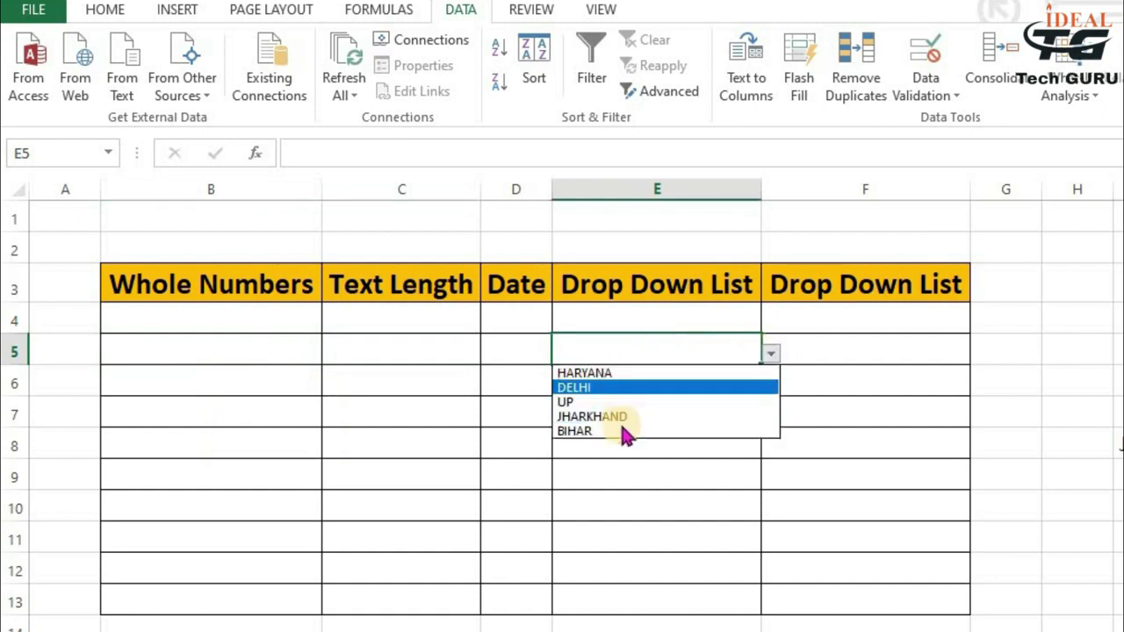
click(615, 374)
key(Return)
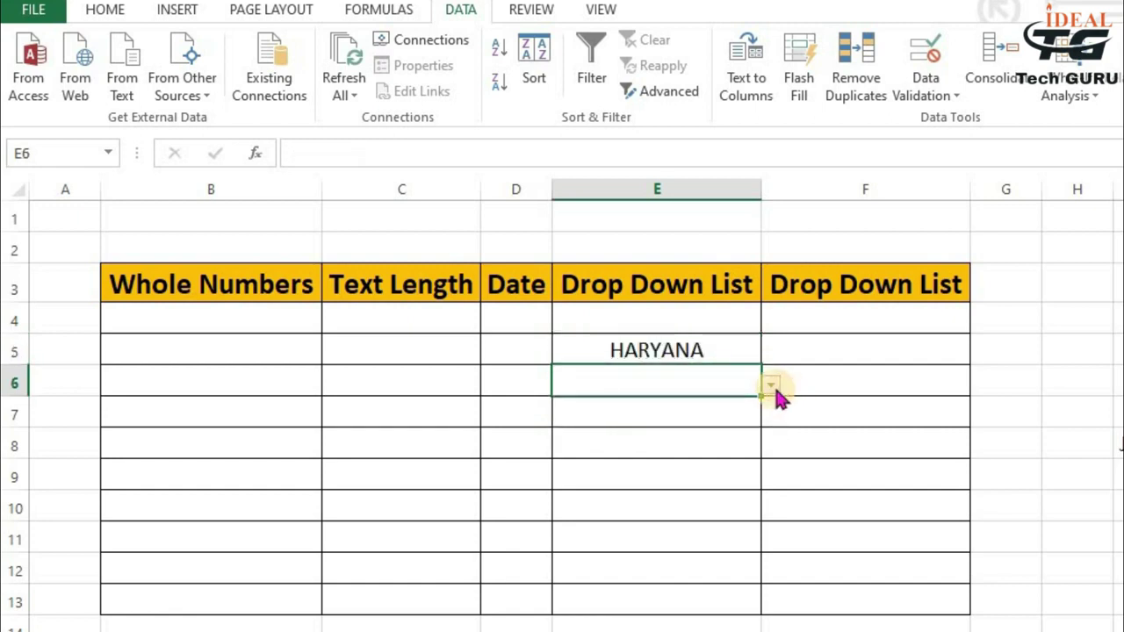
click(772, 386)
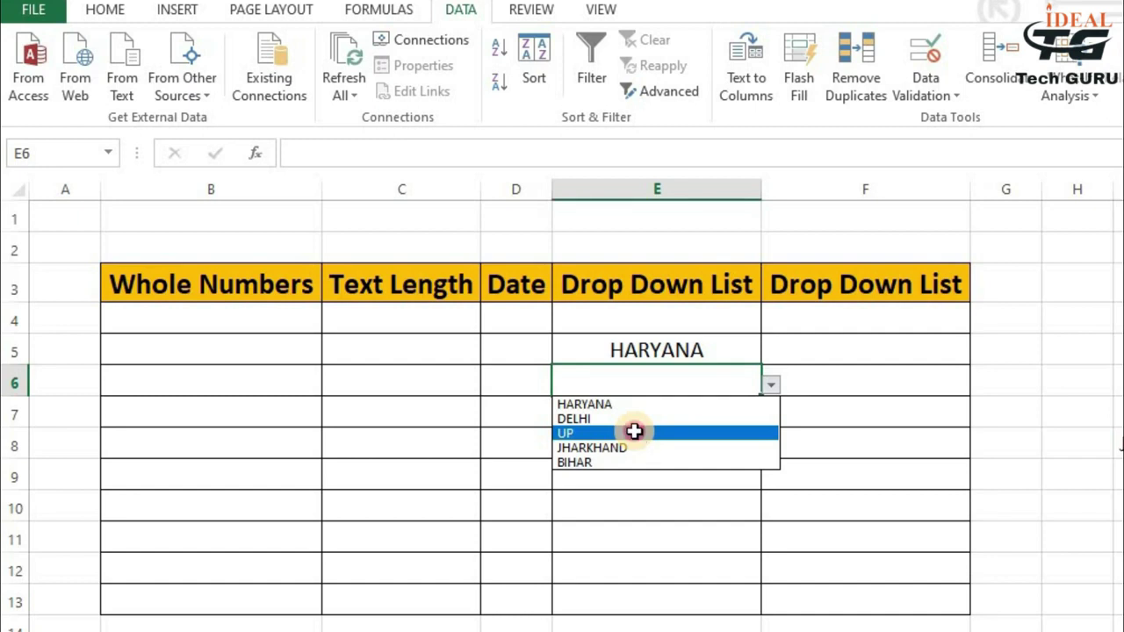
click(571, 432)
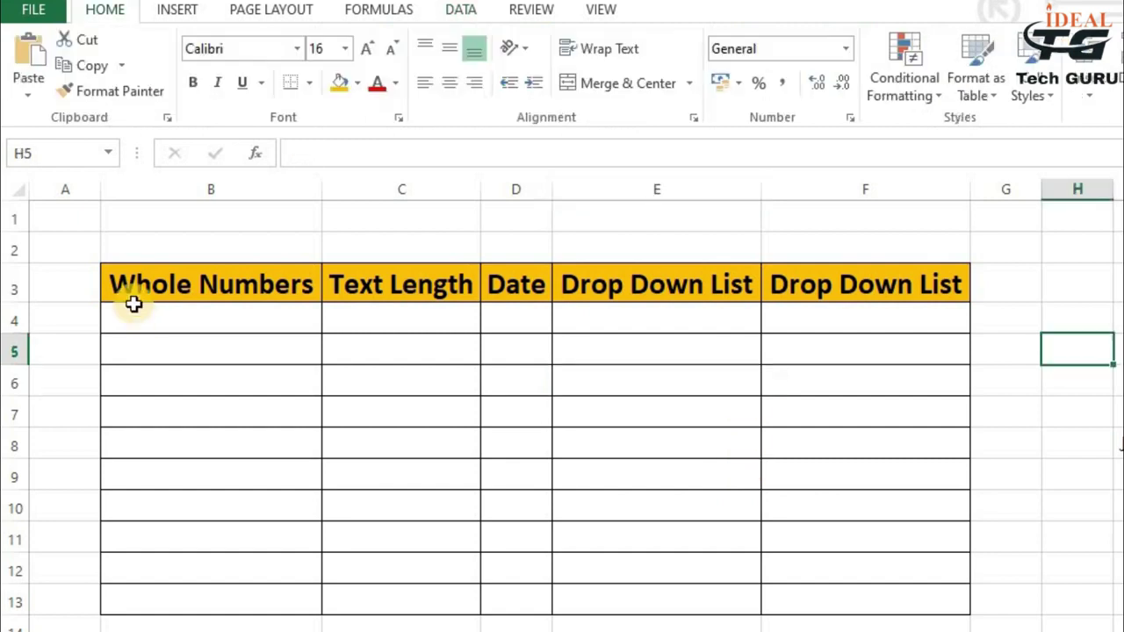
Open data validation for cells B4:B13 under Whole Numbers and allow only whole numbers.
click(133, 304)
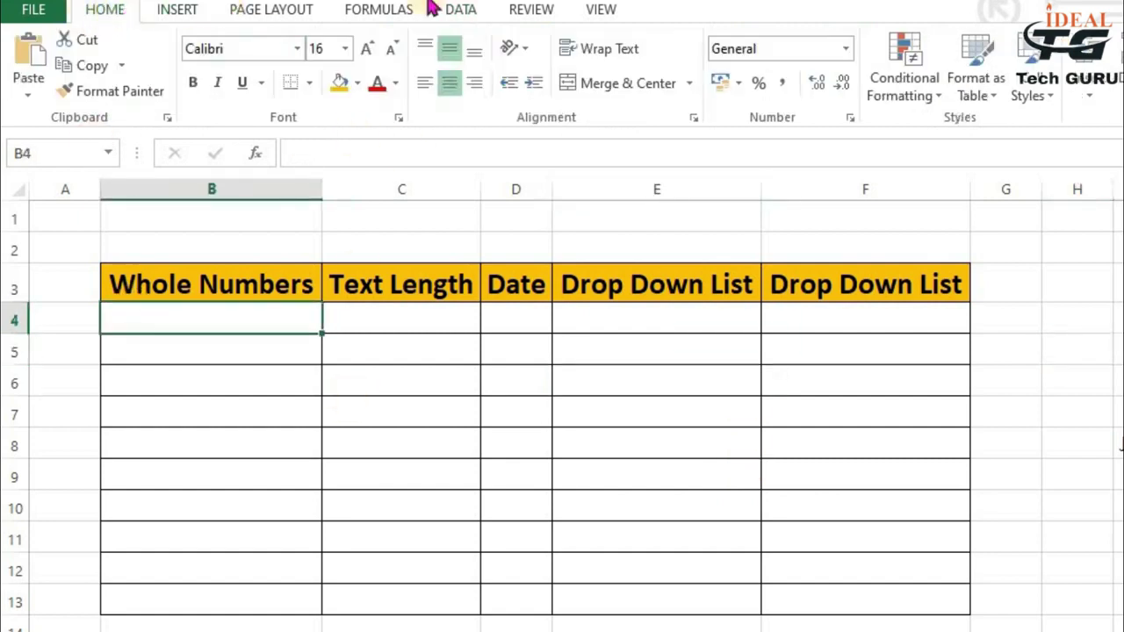
click(460, 10)
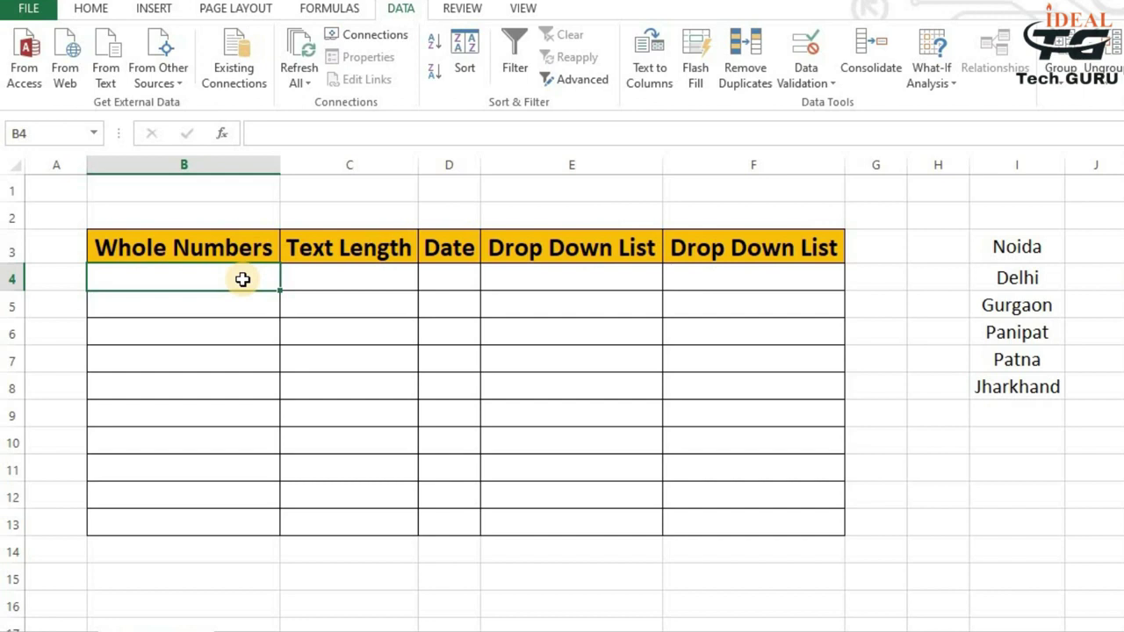
drag(233, 275, 244, 522)
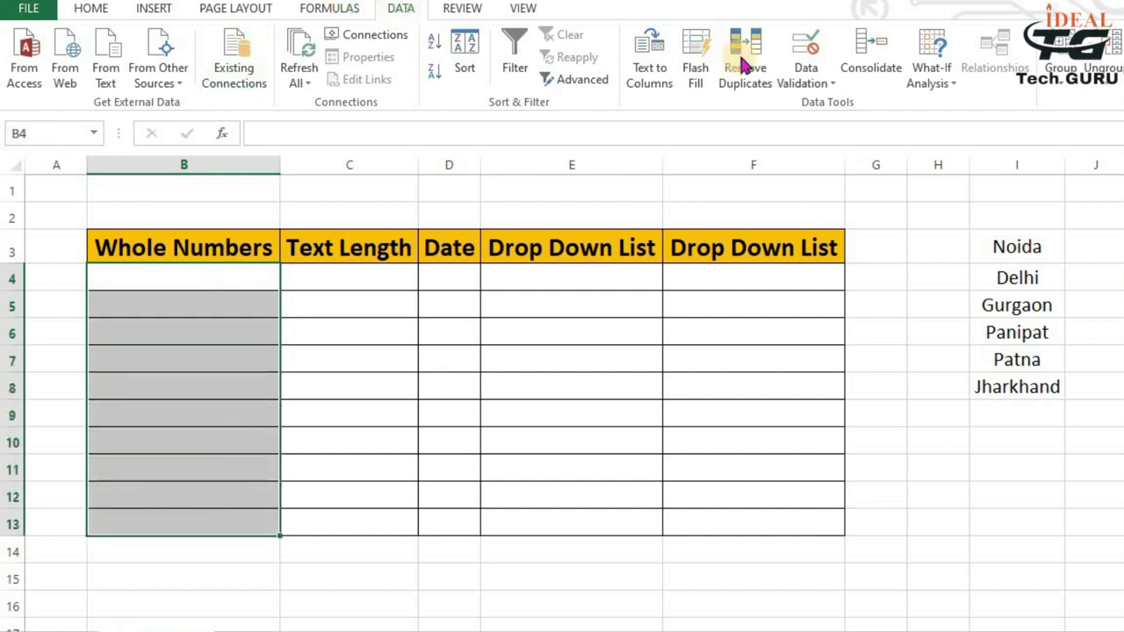
click(806, 81)
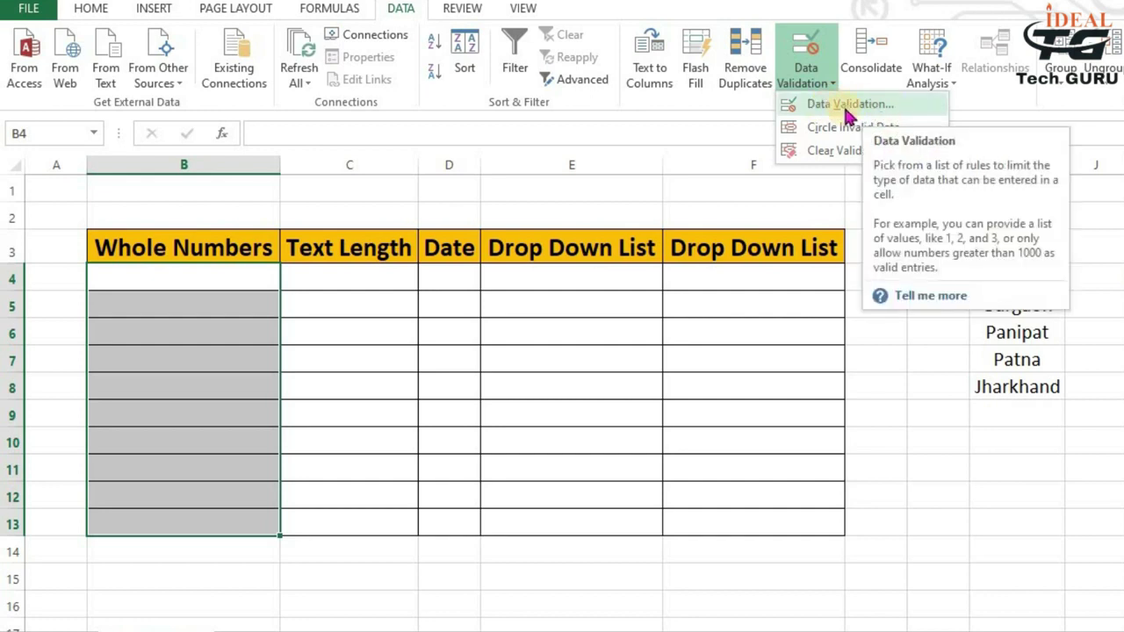
click(847, 108)
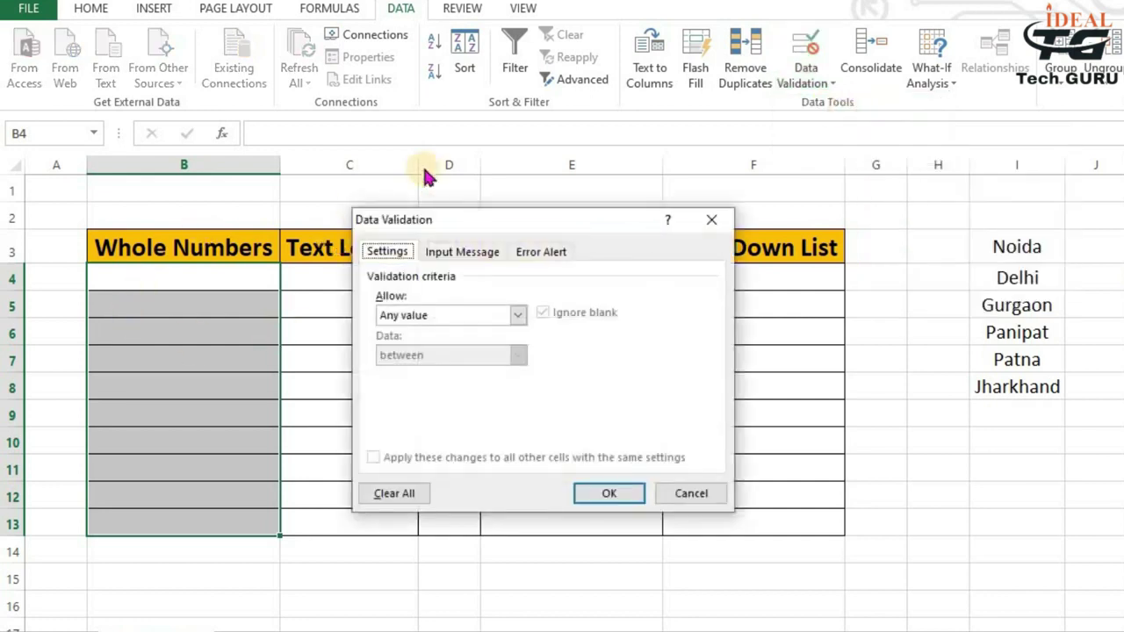
drag(479, 224, 504, 240)
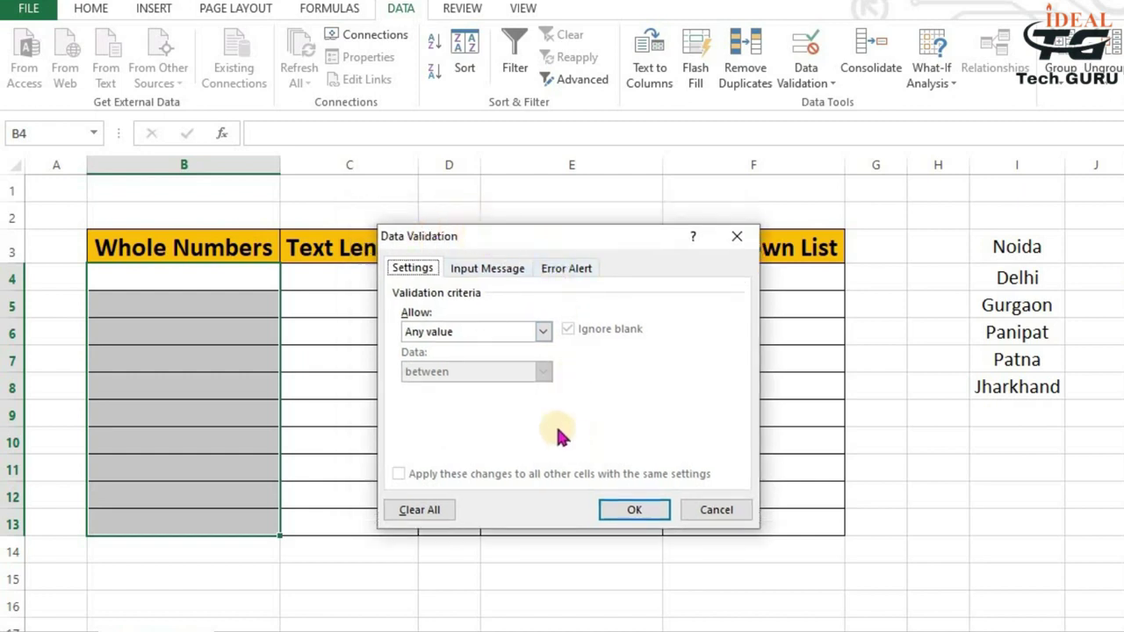
click(543, 334)
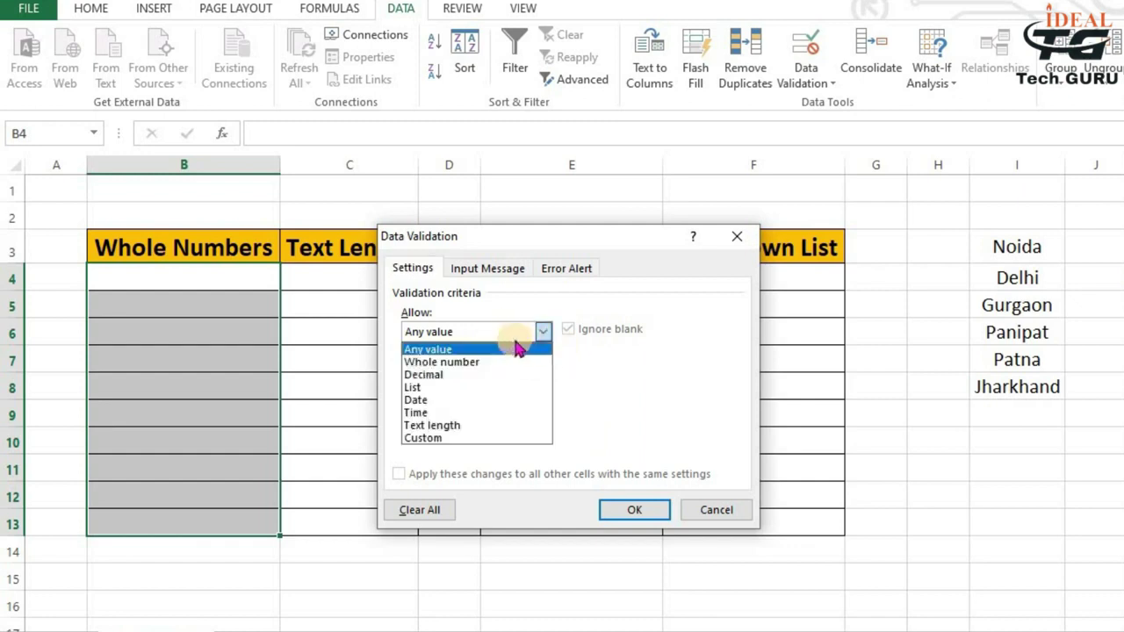
click(446, 363)
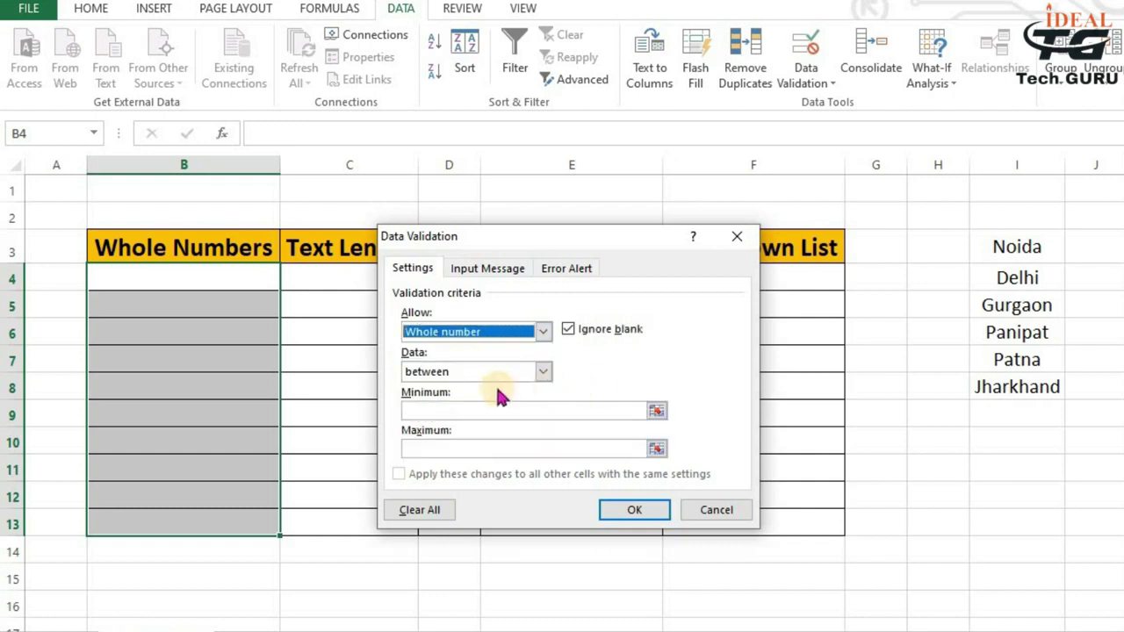
Restrict the whole numbers to between a minimum of 10 and a maximum of 20, and apply the rule.
click(466, 375)
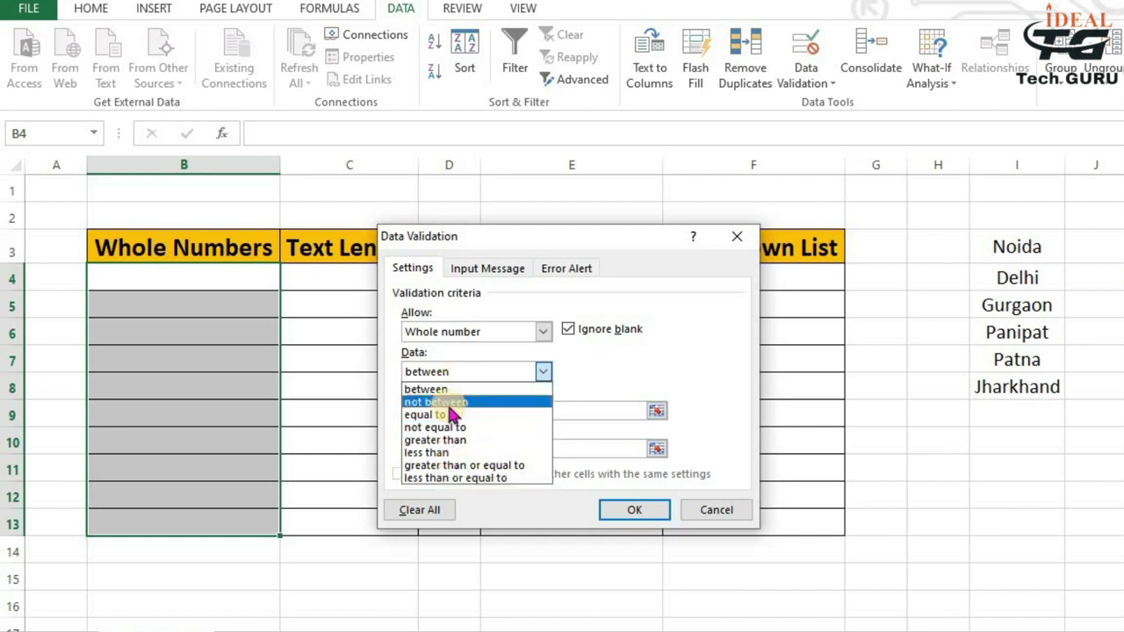
click(450, 389)
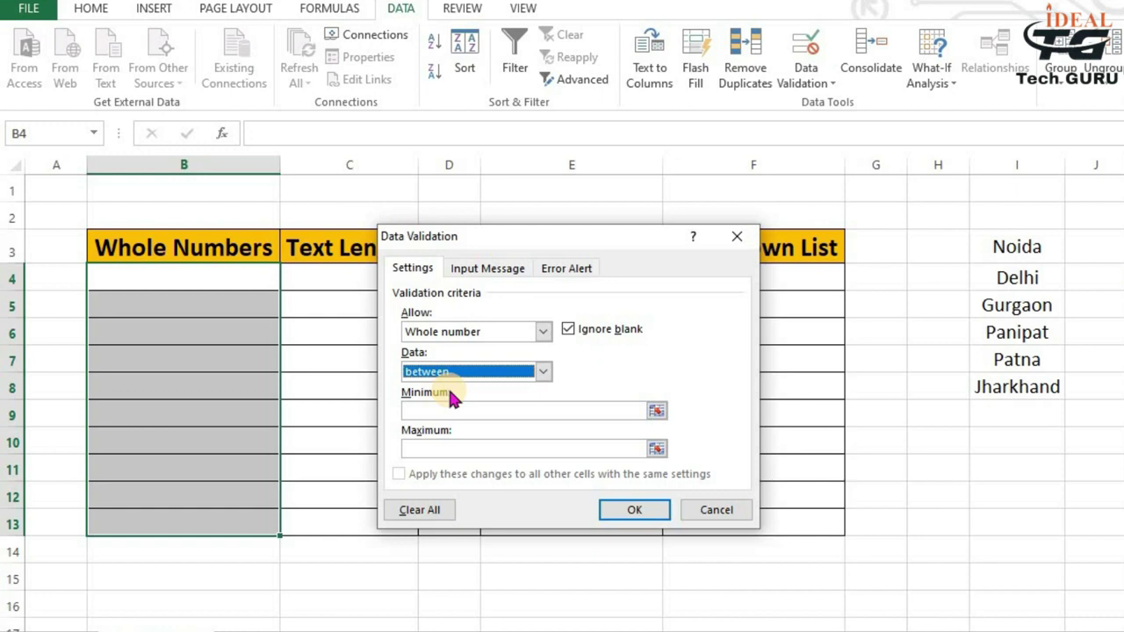
click(436, 413)
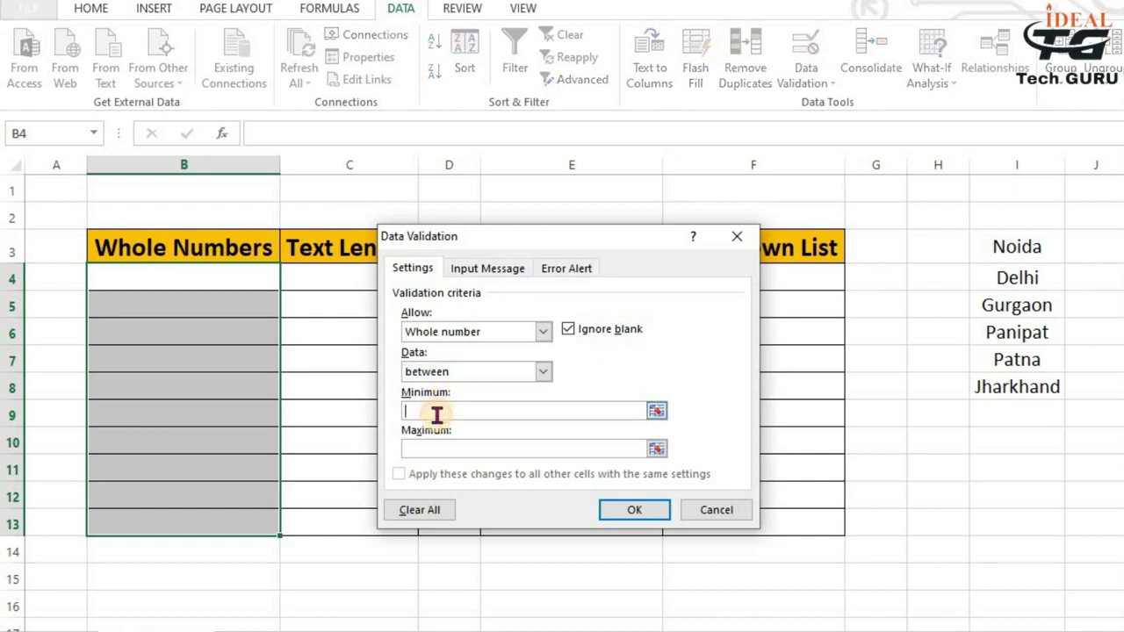
text(10)
click(475, 451)
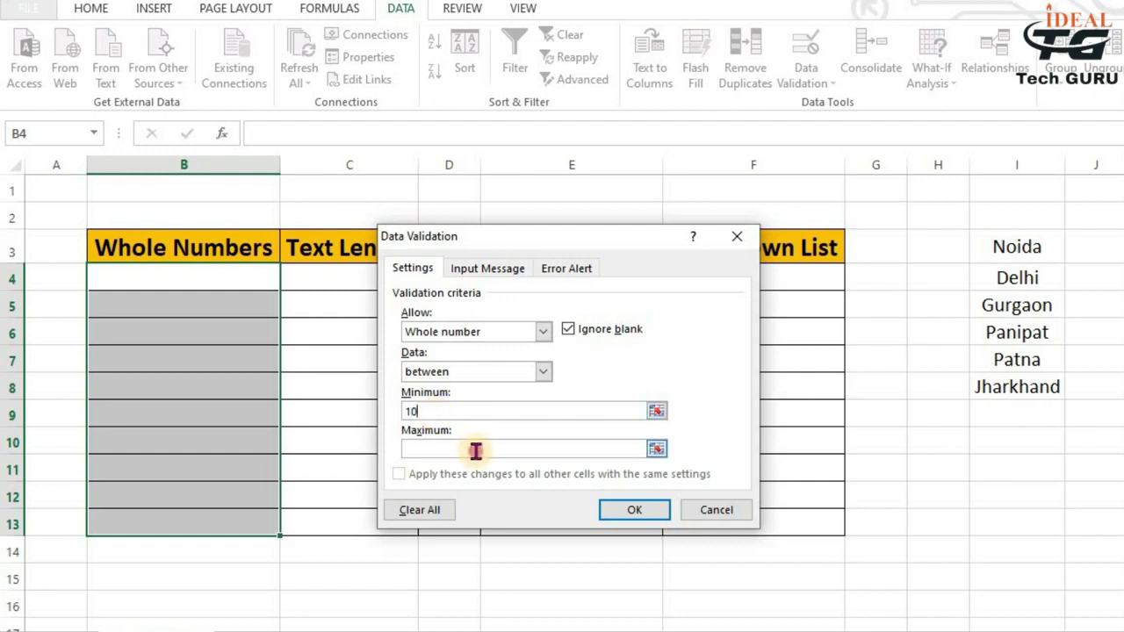
text(20)
click(634, 512)
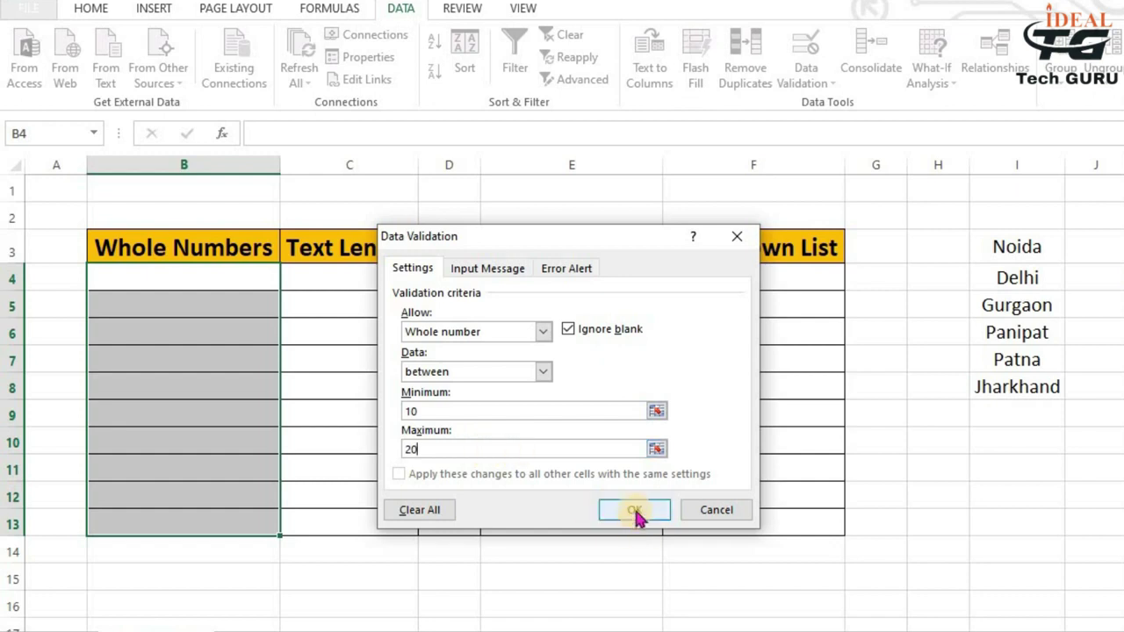
Test the rule's limits by entering 10 in cell B4 and 20 in cell B5.
click(220, 288)
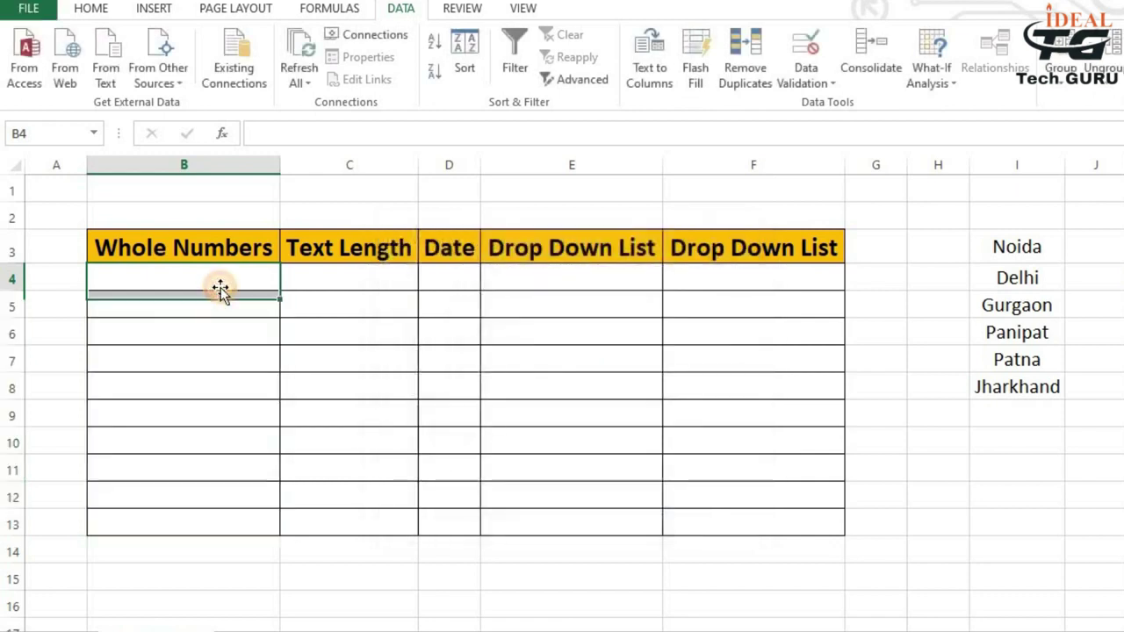
text(10)
key(Return)
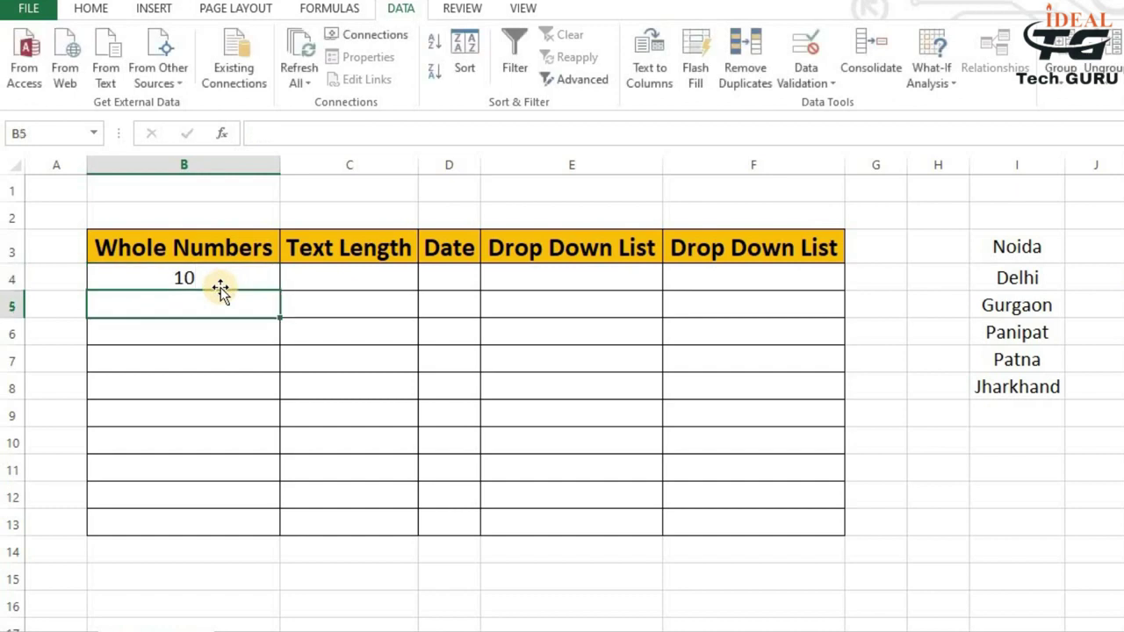
text(20)
key(Return)
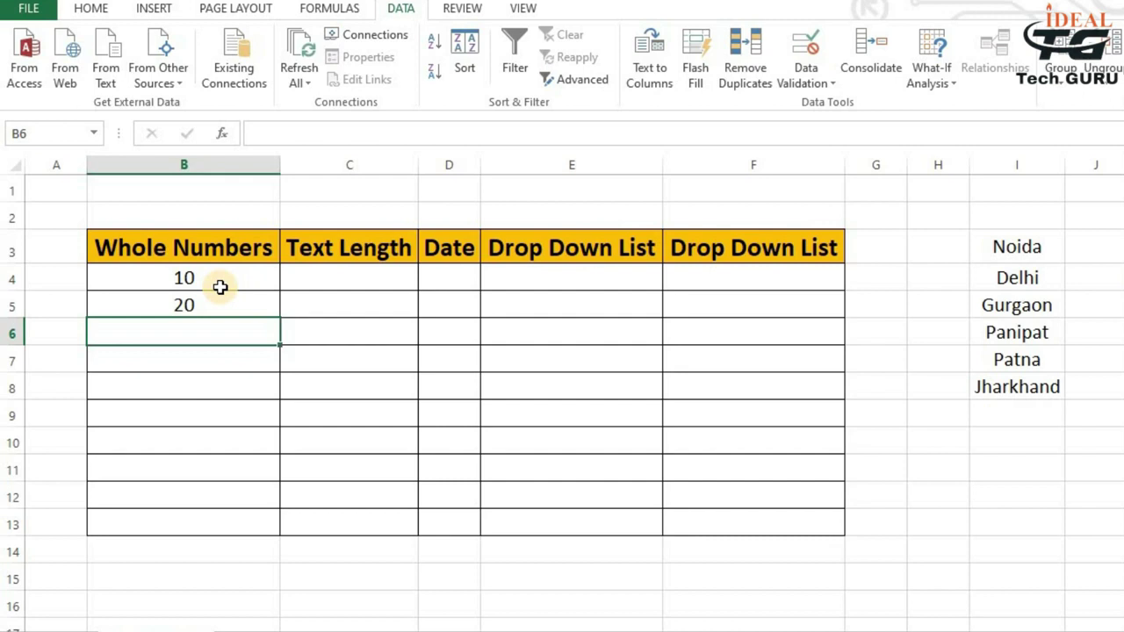
Try the out-of-range values 9 and 22 in cell B6, cancelling each entry.
text(9)
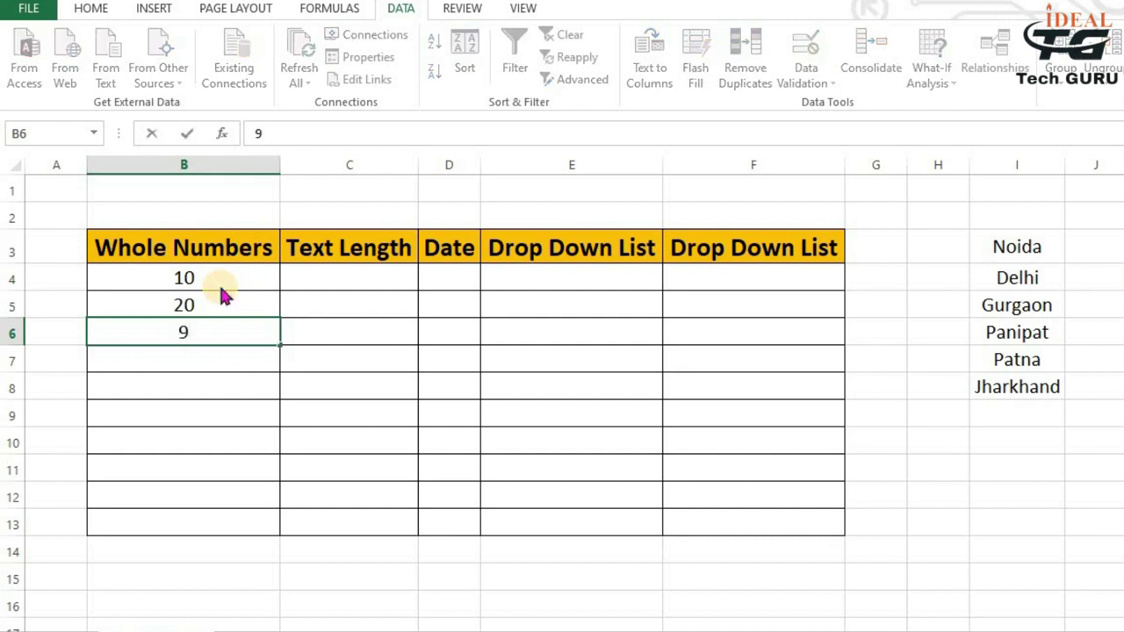
key(Return)
drag(521, 307, 399, 325)
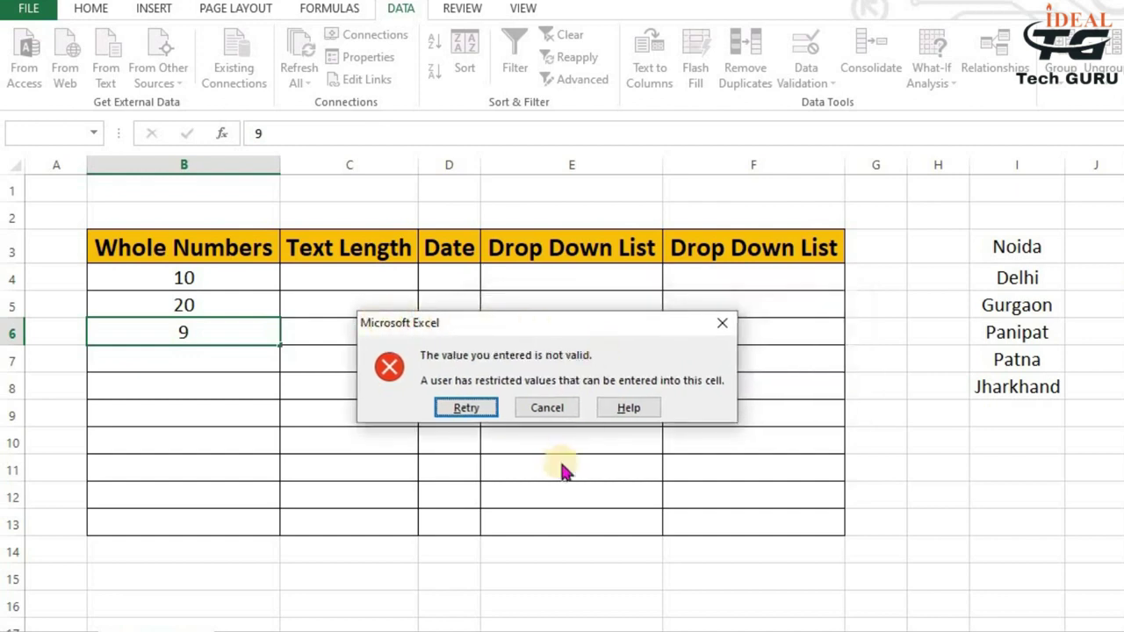
click(559, 417)
double_click(207, 338)
text(22)
key(Return)
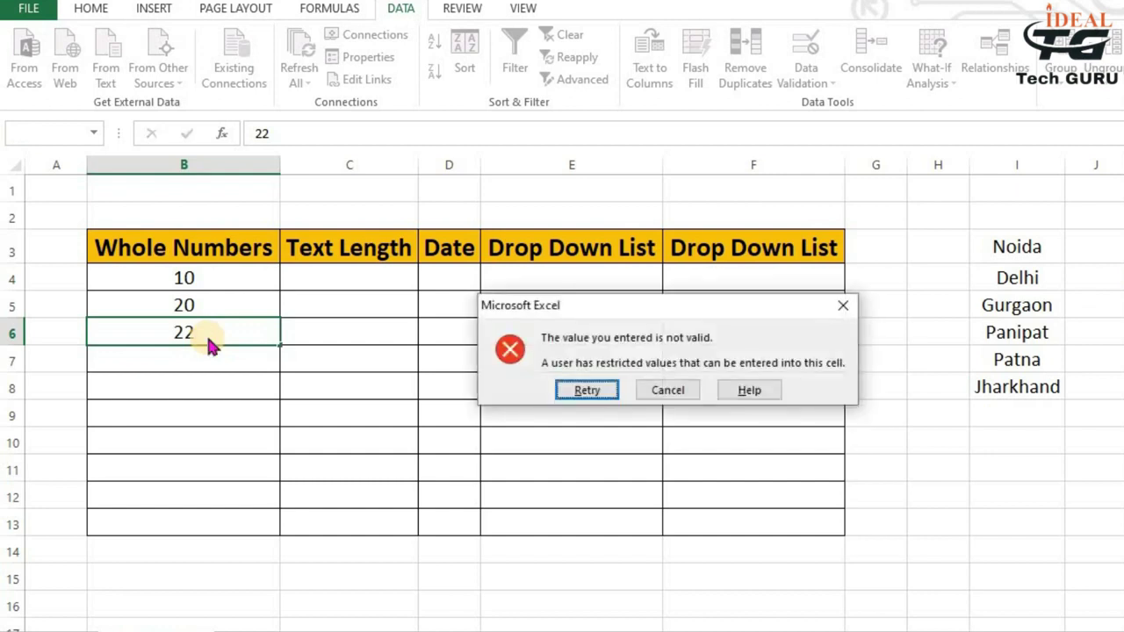
click(665, 392)
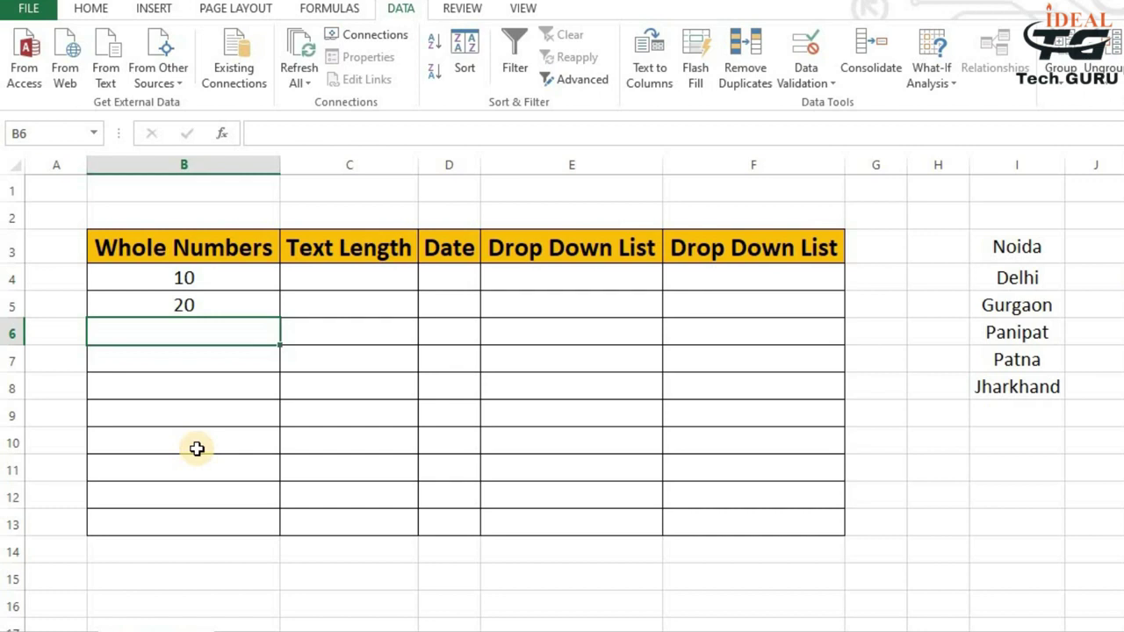
Open data validation for cells C4:C13 under Text Length and restrict the entries by text length.
mouse_move(332, 279)
mouse_down()
mouse_move(389, 457)
mouse_move(389, 519)
mouse_up()
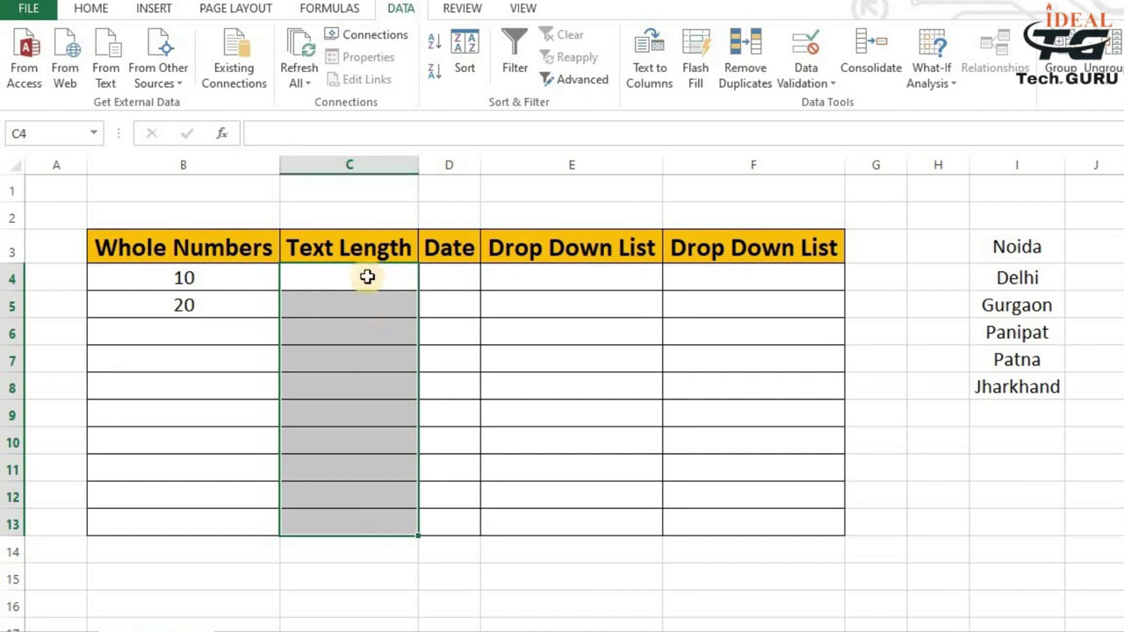
click(829, 86)
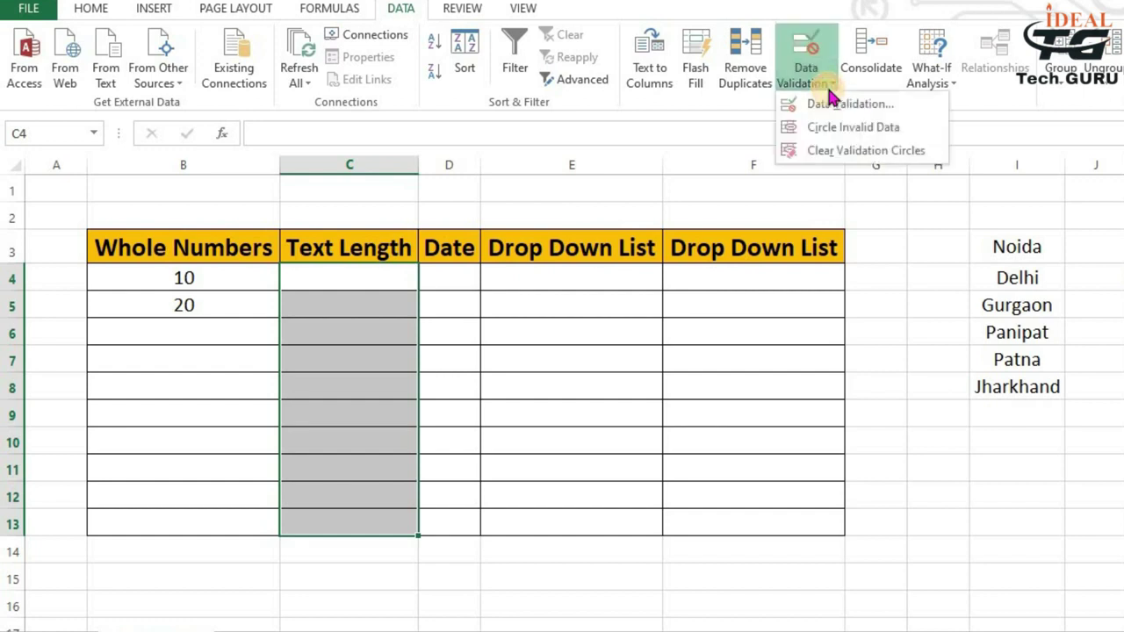
click(836, 104)
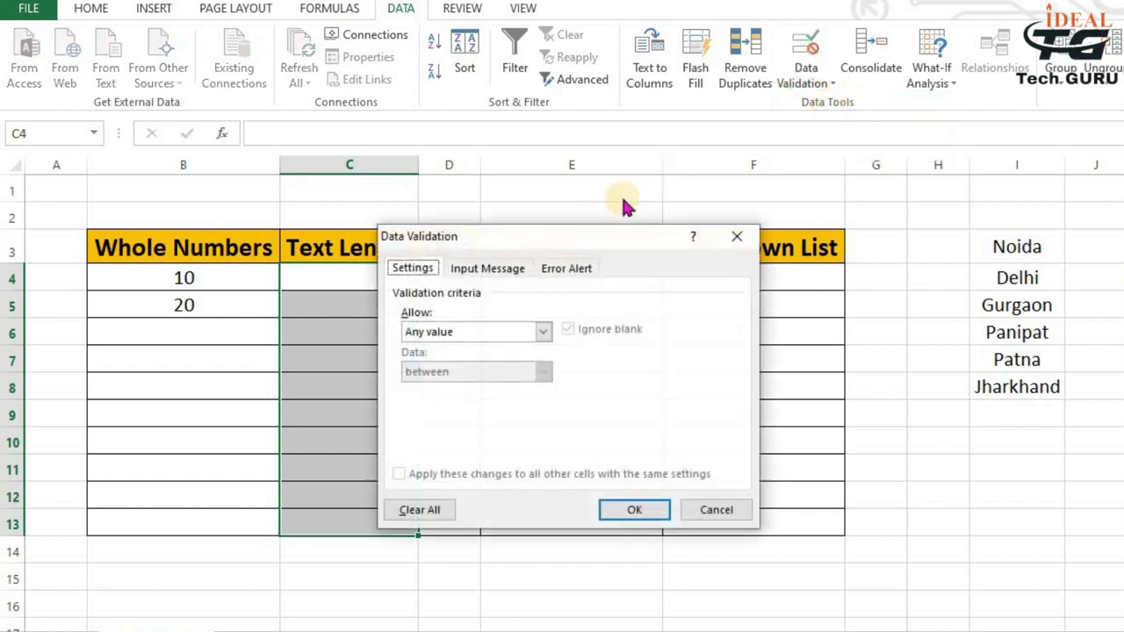
click(463, 338)
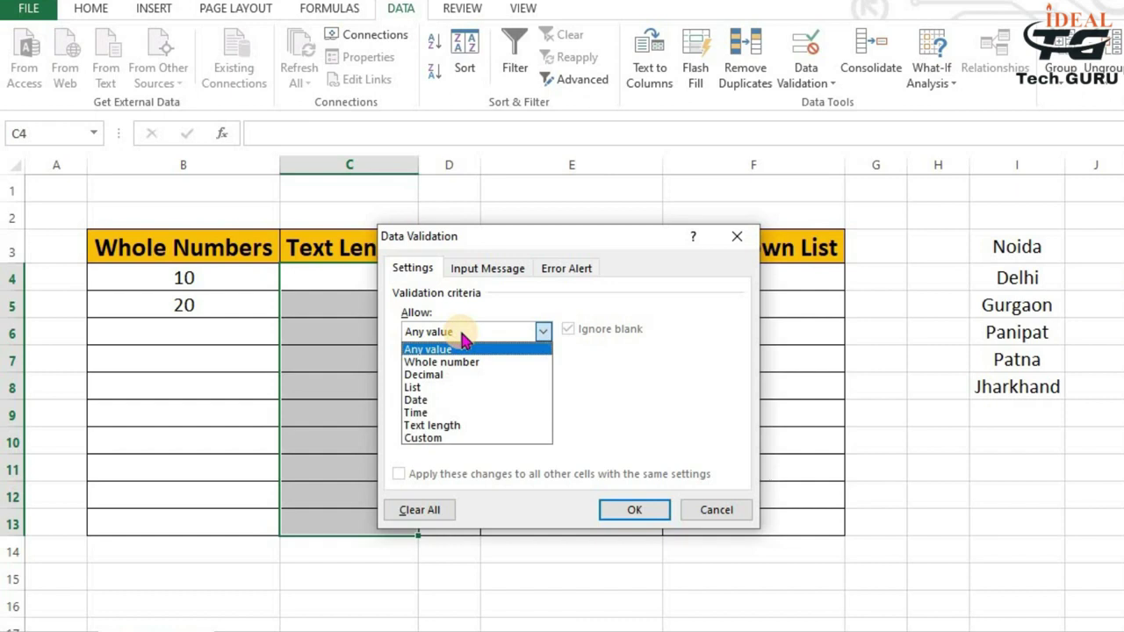
click(444, 427)
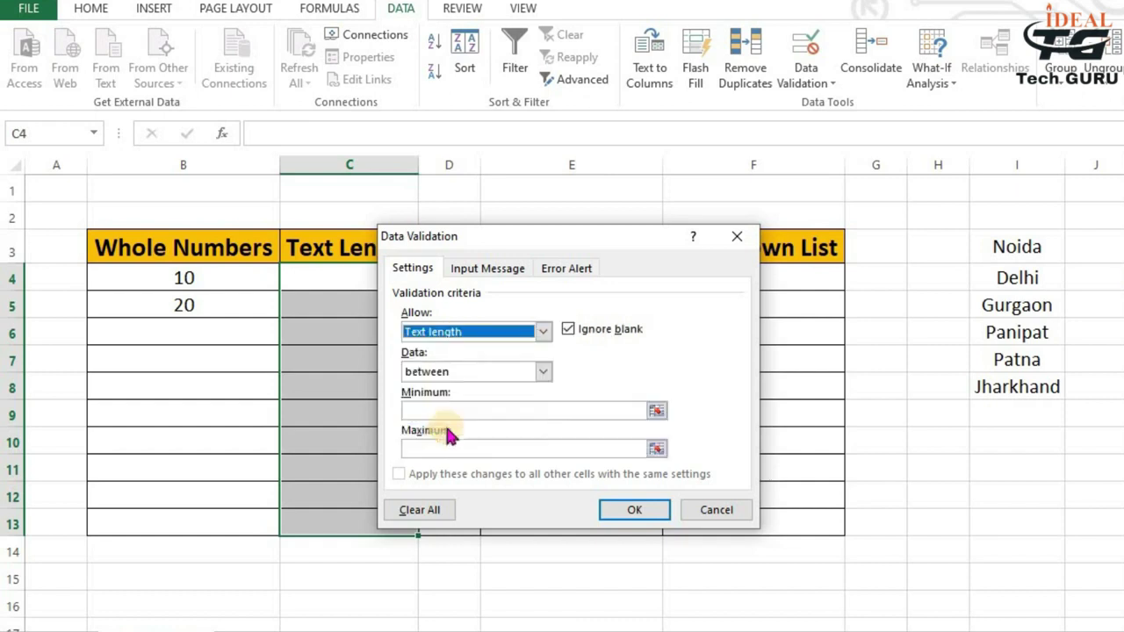
Limit the text length to between a minimum of 5 and a maximum of 10 characters, and apply the rule.
click(455, 373)
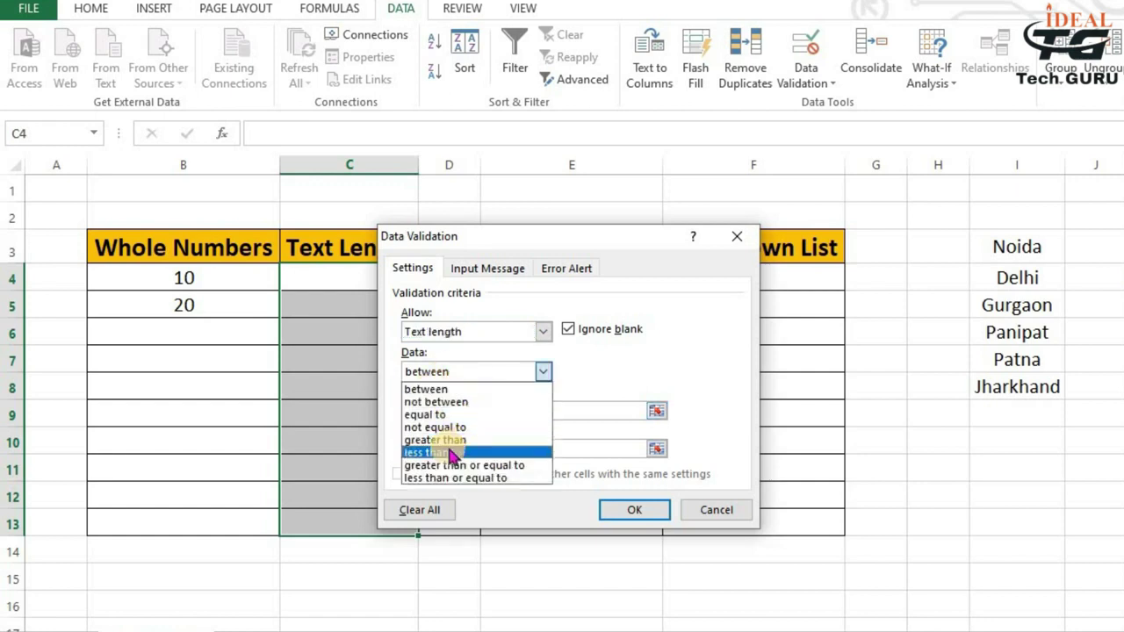
click(435, 389)
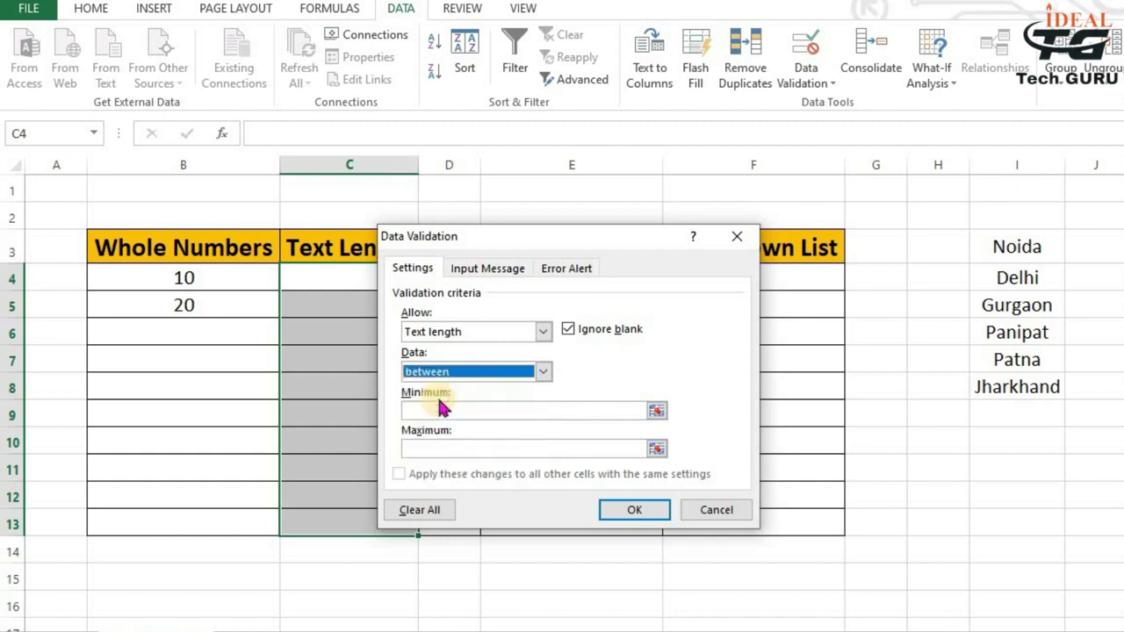
click(430, 413)
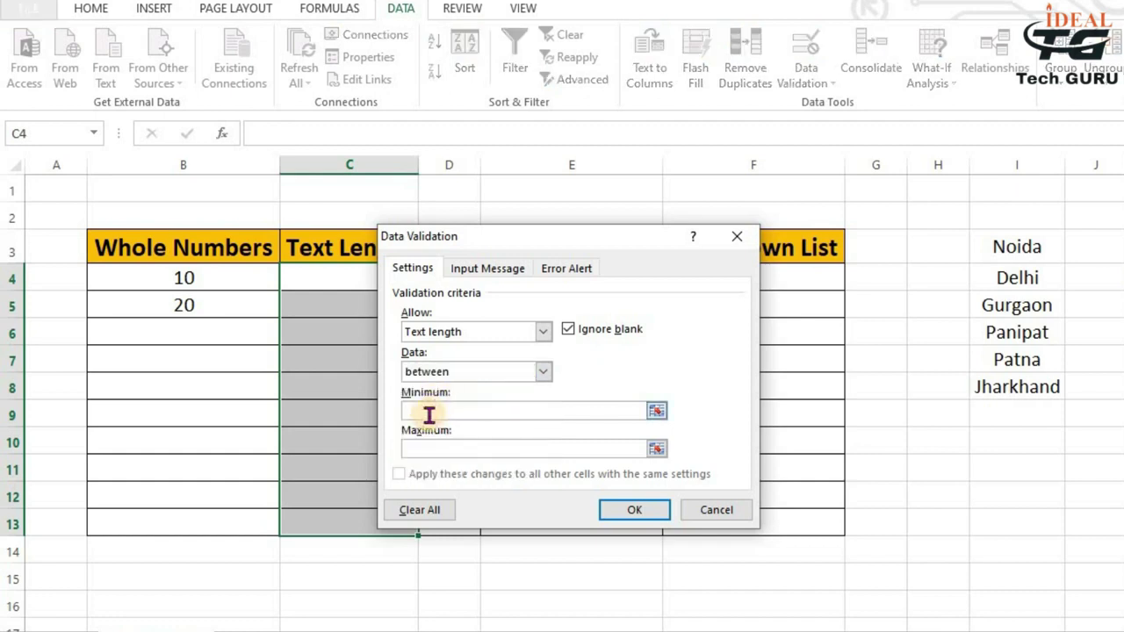
text(5)
click(423, 447)
text(10)
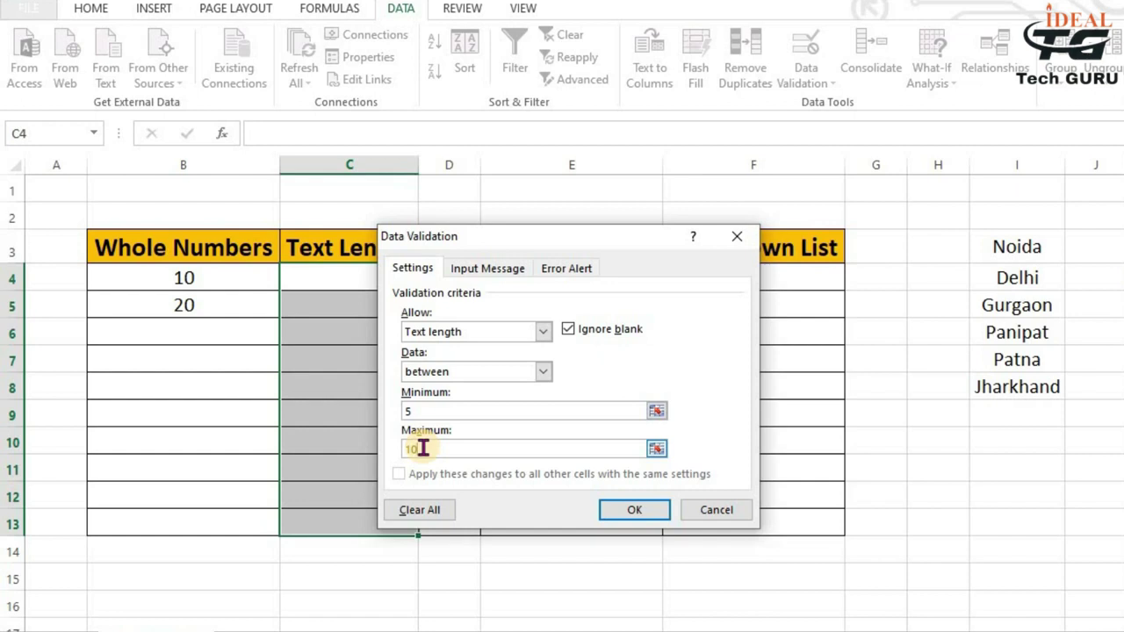
click(646, 508)
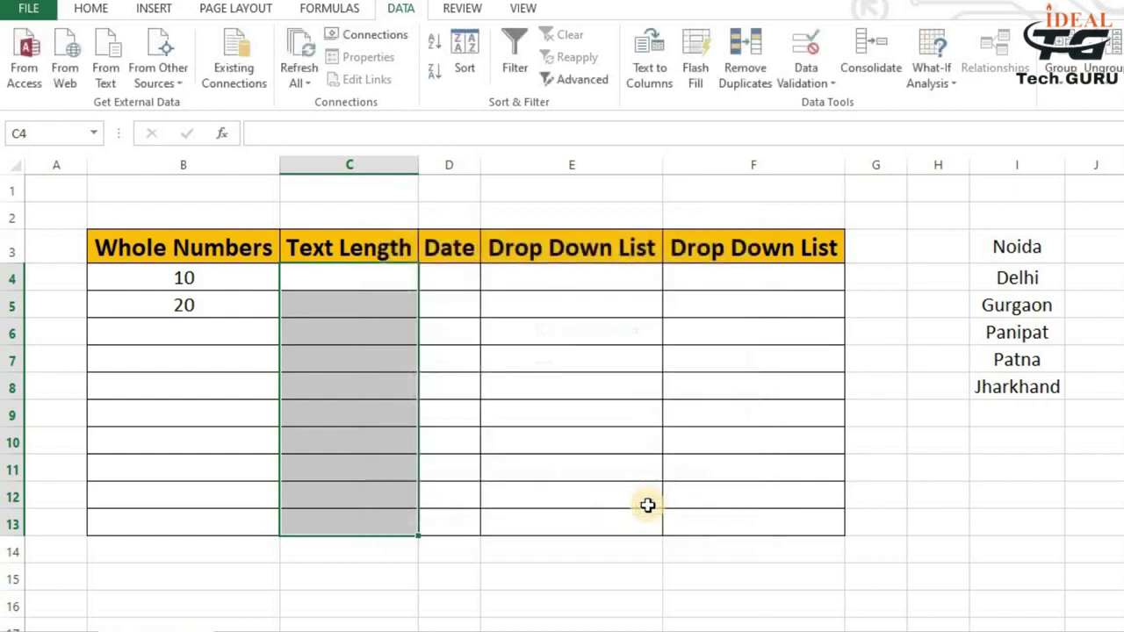
Test the text length rule with a five-letter first name in cell C4 and a three-letter one in C5, cancelling the C5 entry.
click(326, 279)
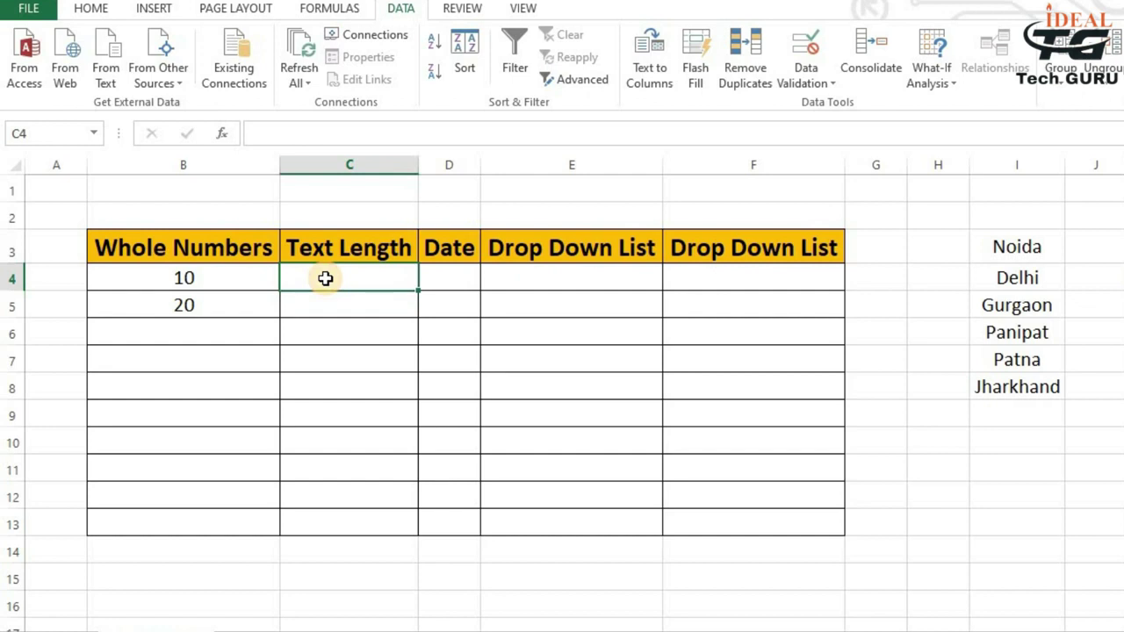
text(vivek)
key(Return)
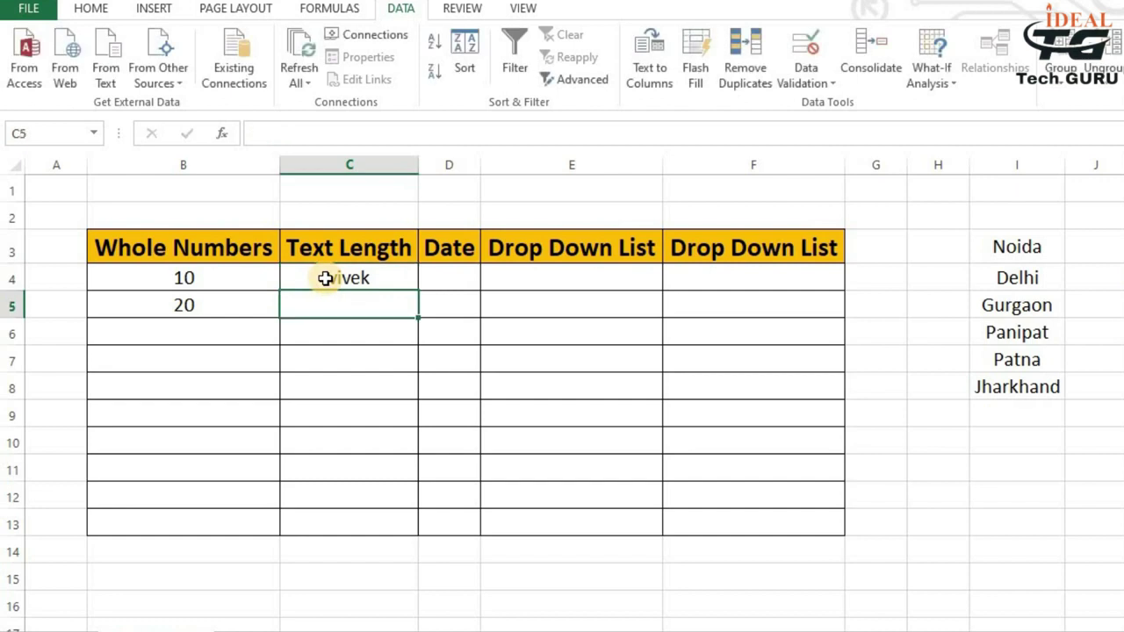
text(ram)
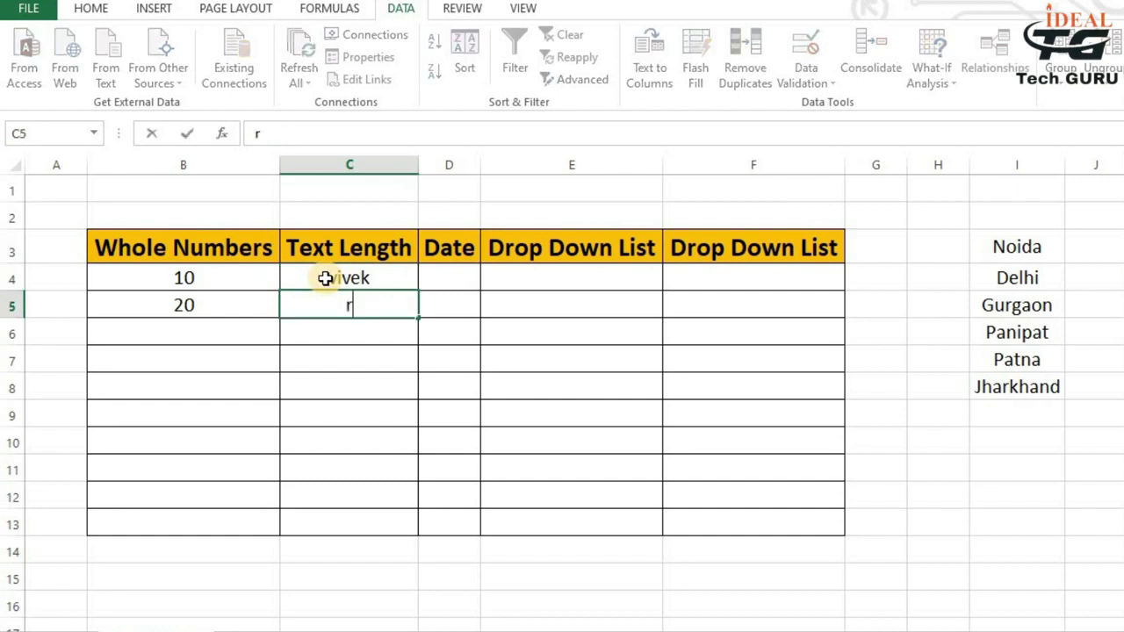
click(522, 307)
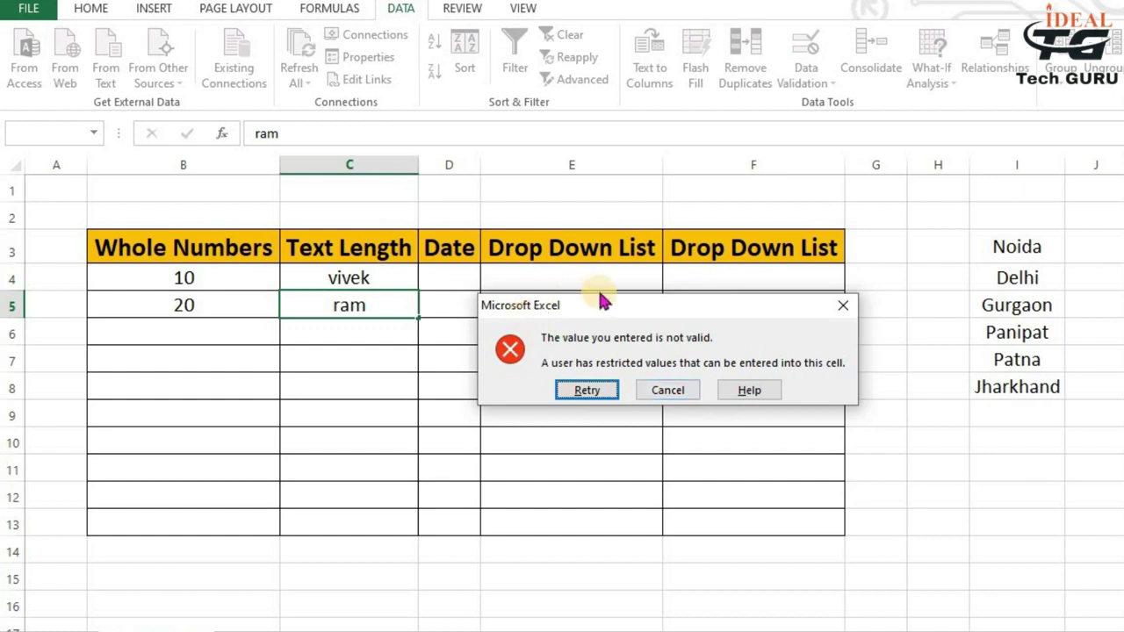
click(664, 394)
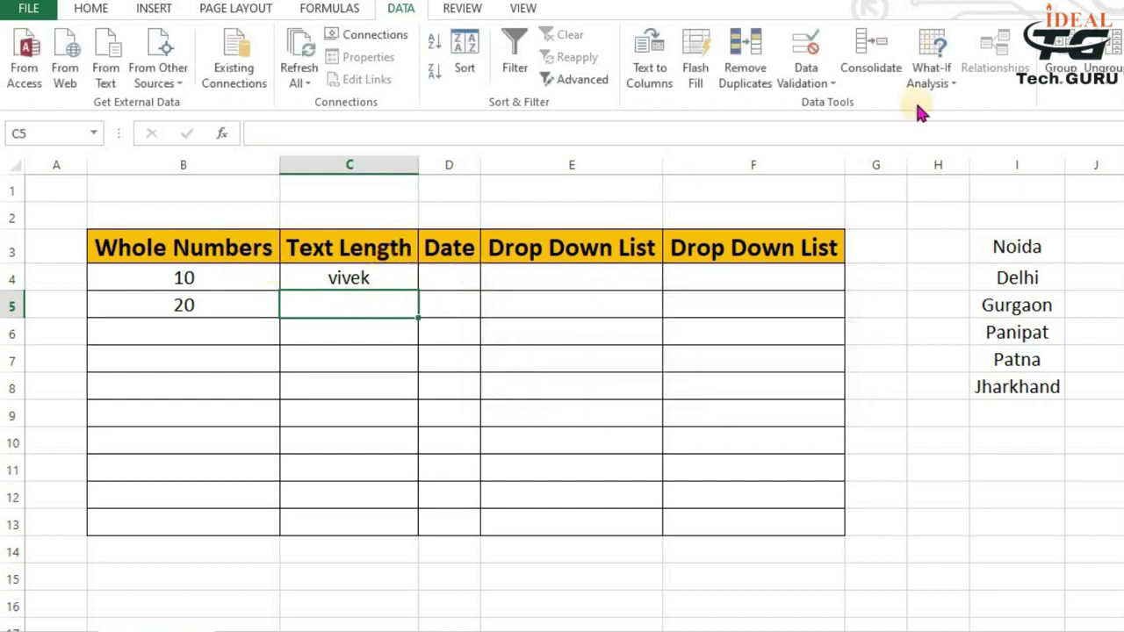
click(806, 79)
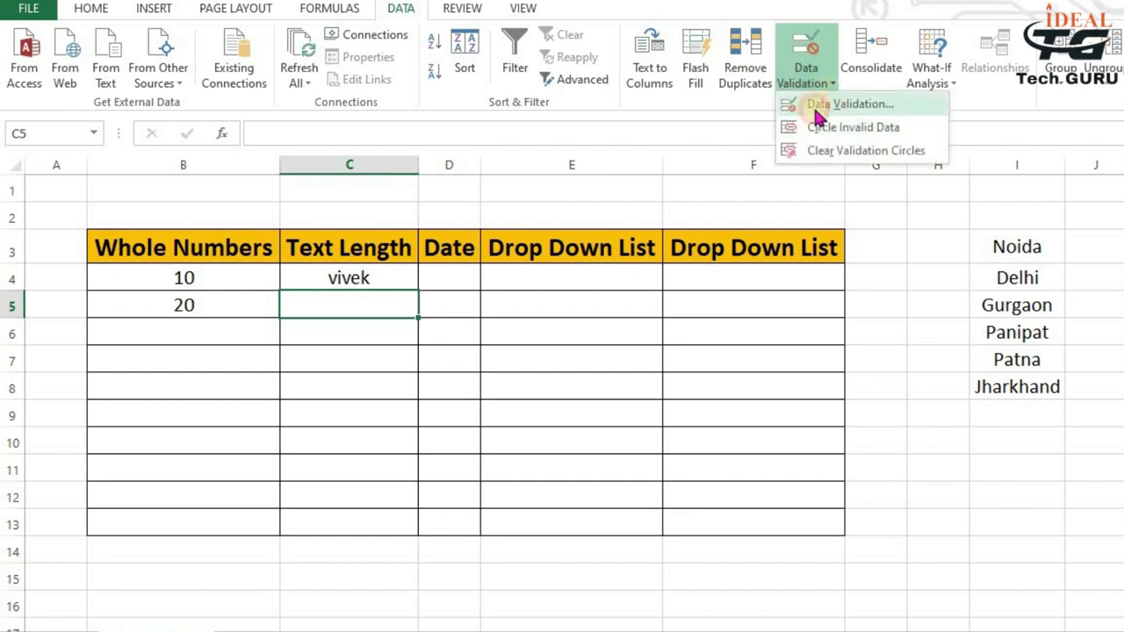
click(830, 104)
click(432, 331)
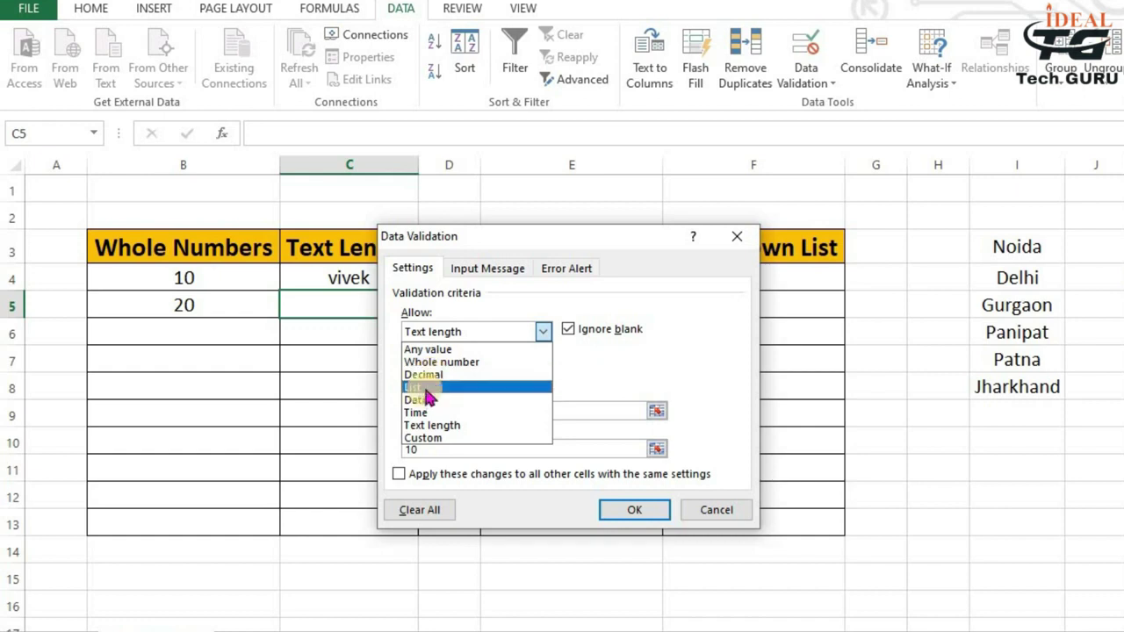
click(713, 508)
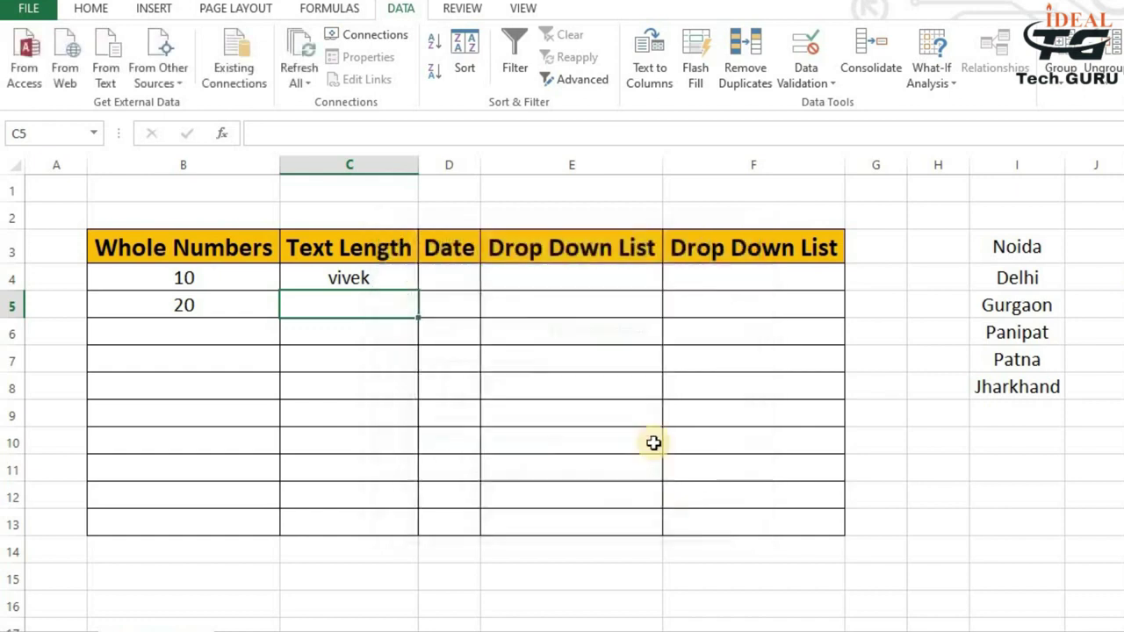
Open data validation for cells D4:D13 under Date and allow only dates.
click(453, 290)
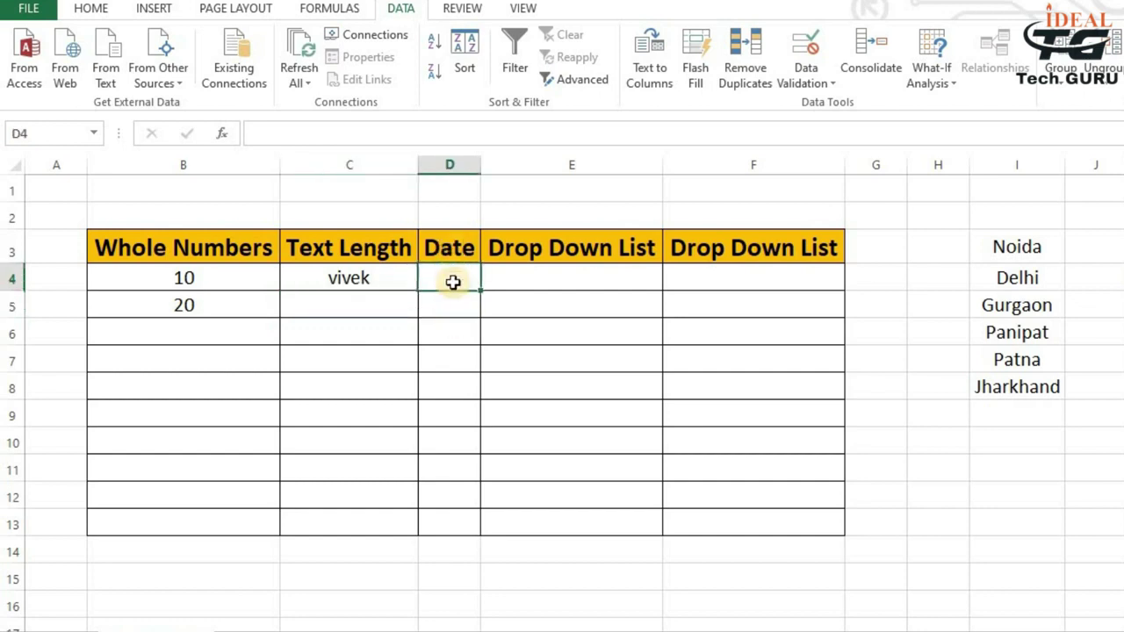
drag(446, 279, 454, 524)
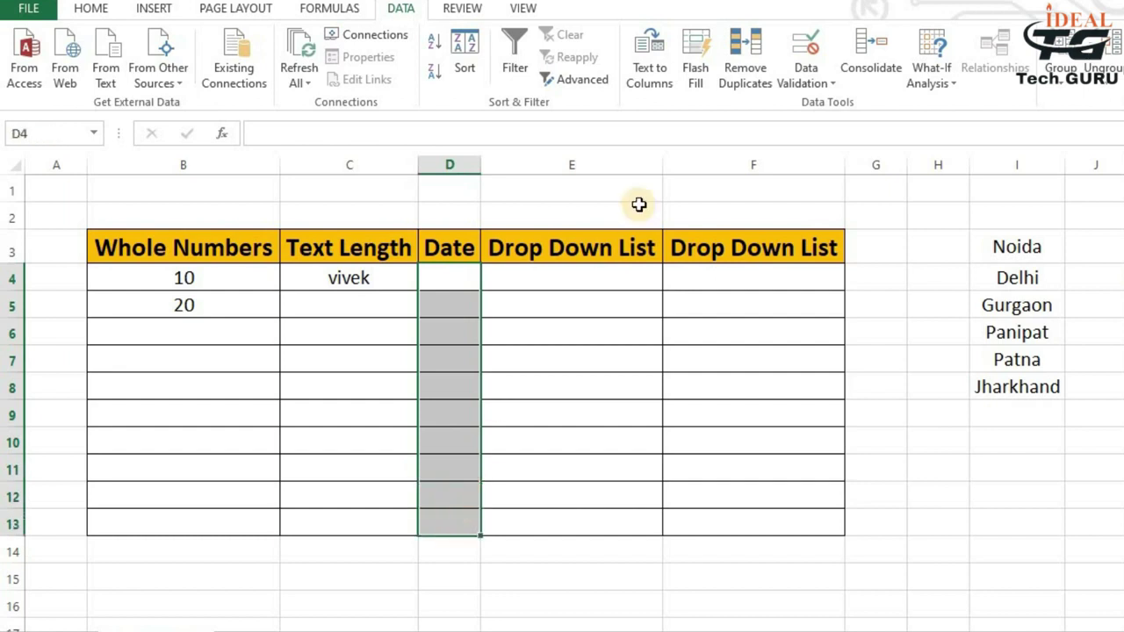
click(806, 79)
click(826, 104)
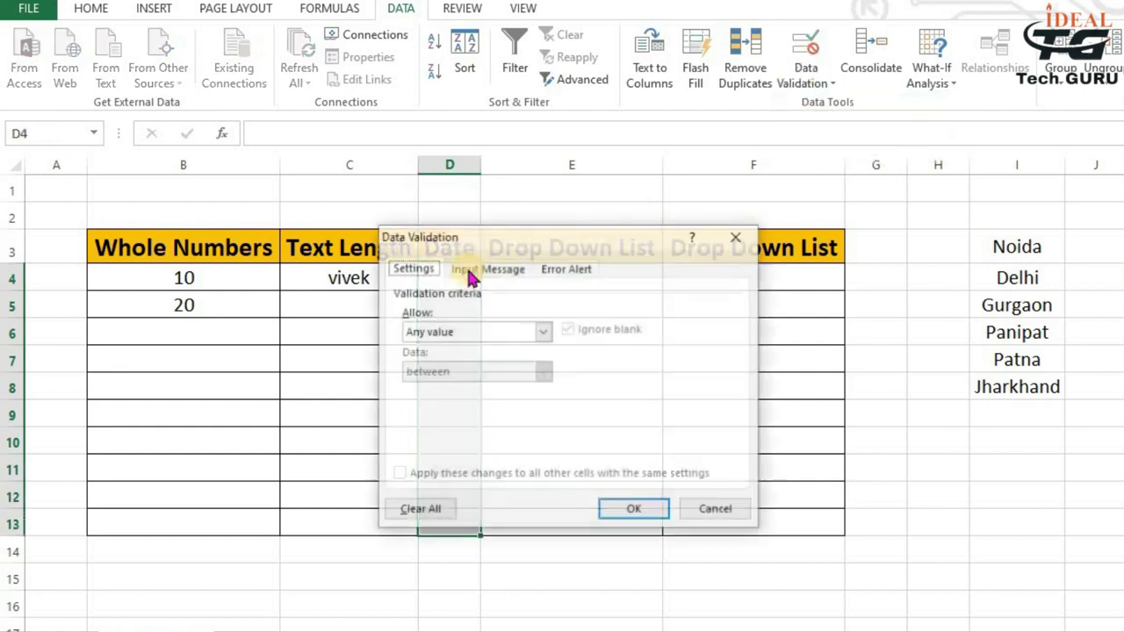
click(430, 332)
click(432, 396)
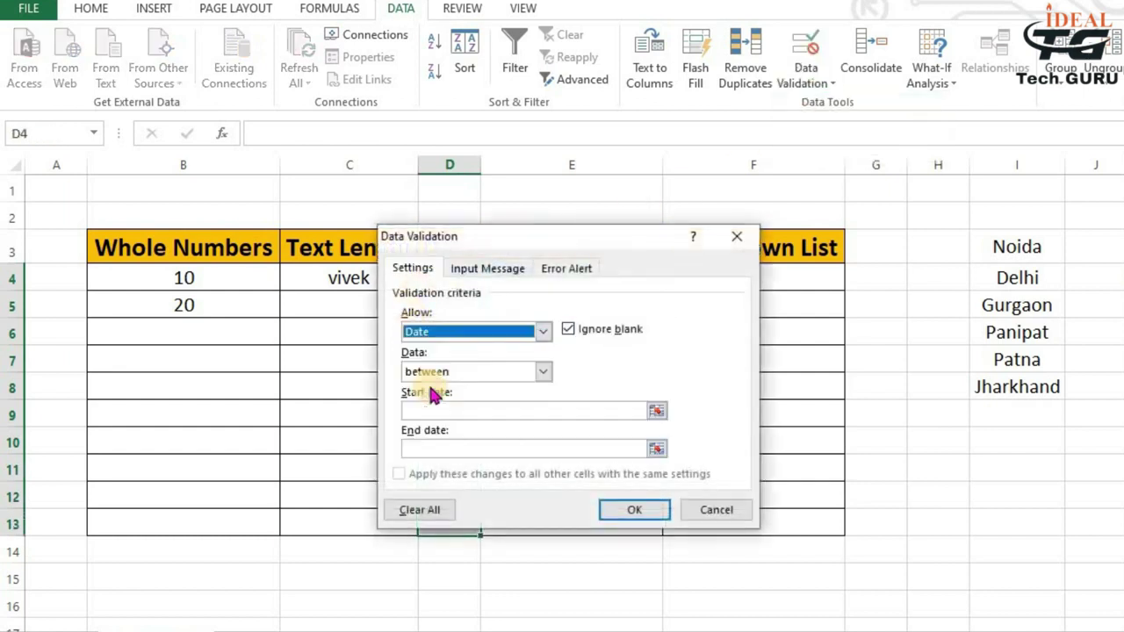
Restrict the dates to between start date 01-10-2022 and end date 10-11-22, and apply the rule.
click(428, 410)
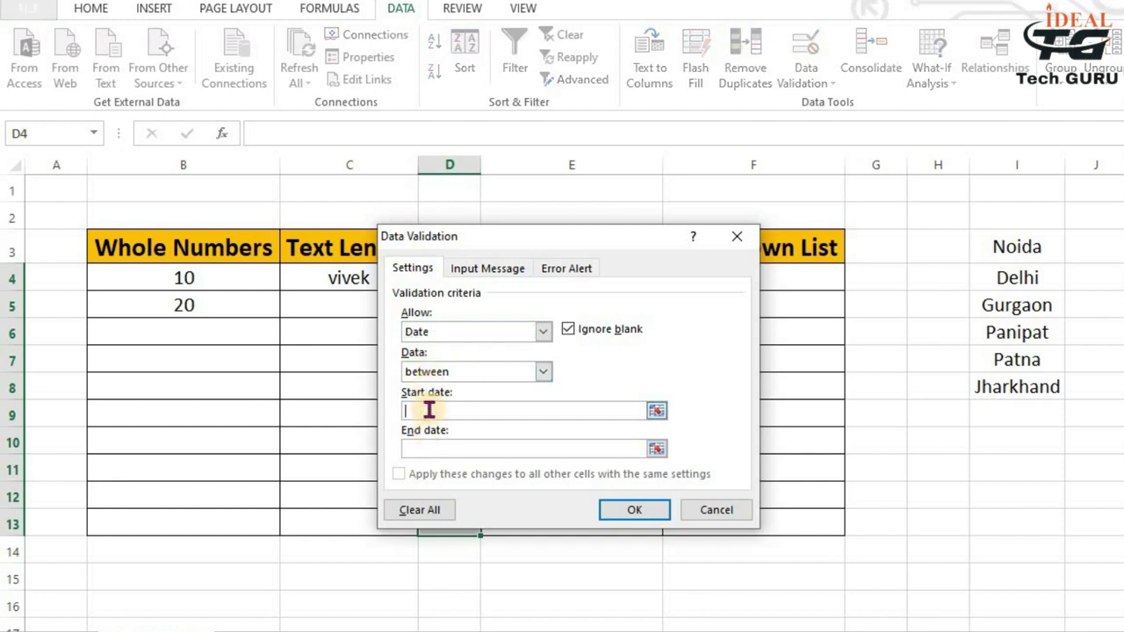
text(01-12-2022)
click(440, 452)
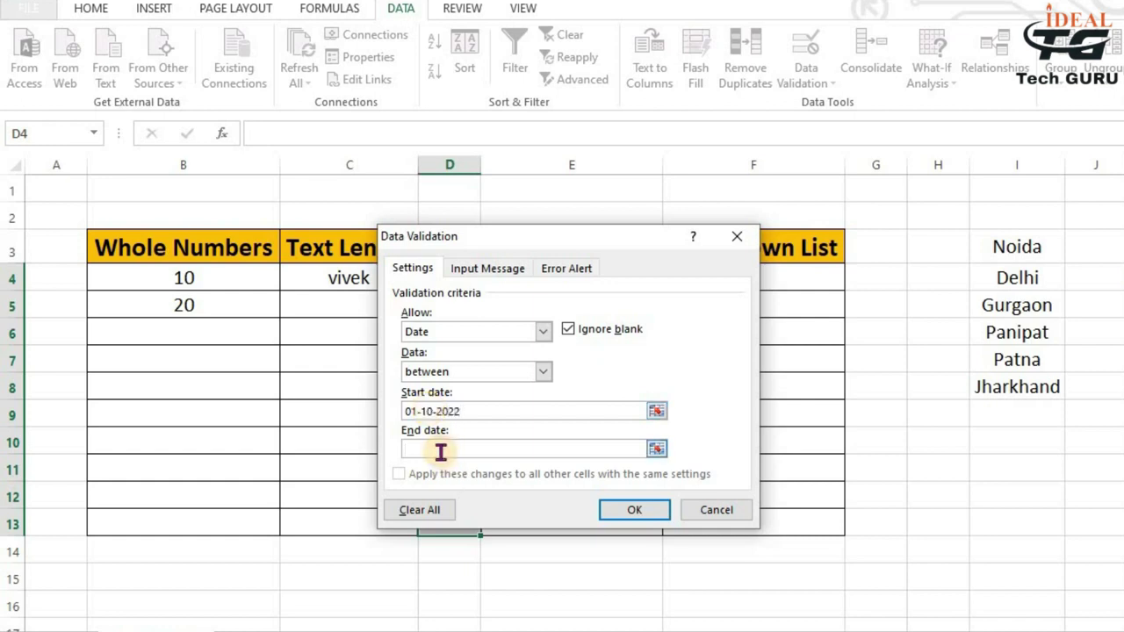
text(10-11-22)
click(655, 510)
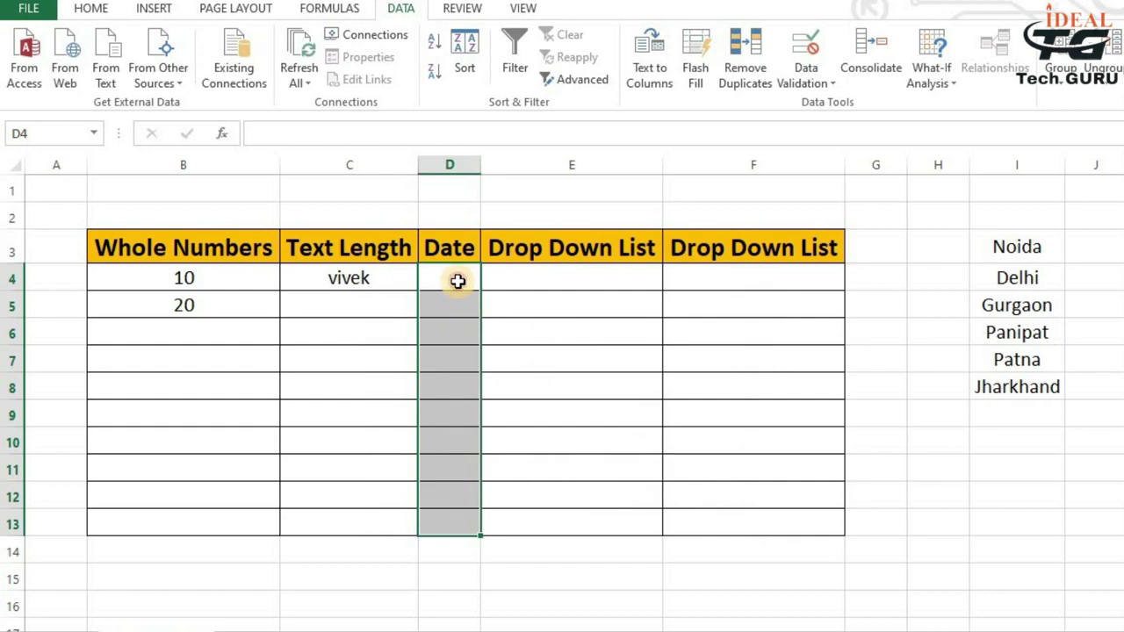
Test the date rule by entering 10-10-22 in cell D4 and trying 31-11-22 in D5, cancelling the D5 entry.
click(458, 280)
text(10-10-22)
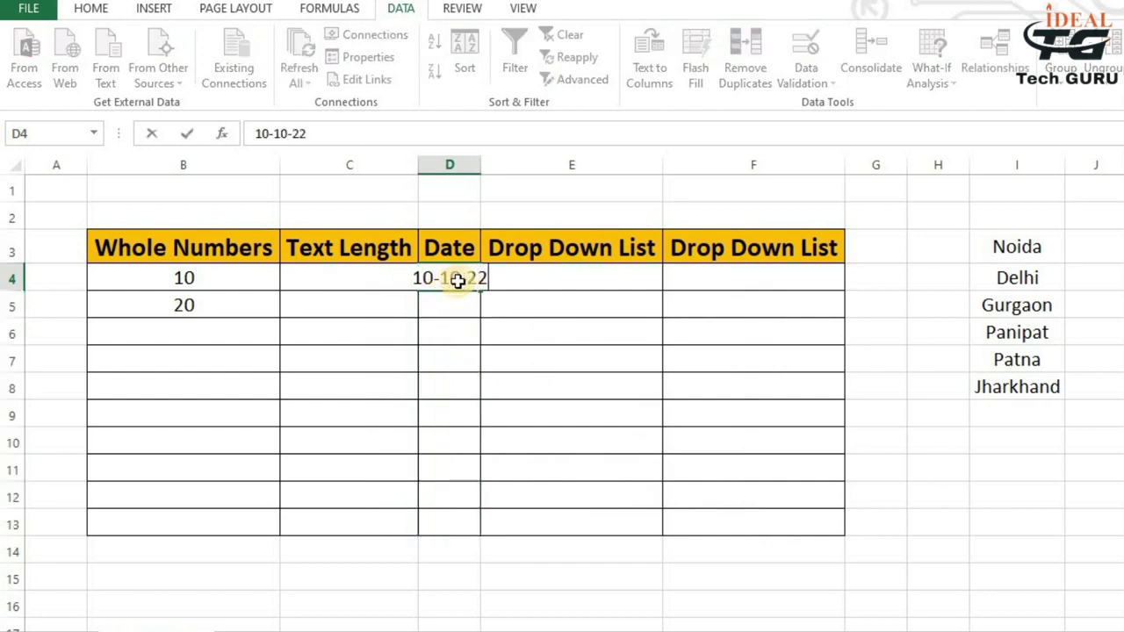
key(Return)
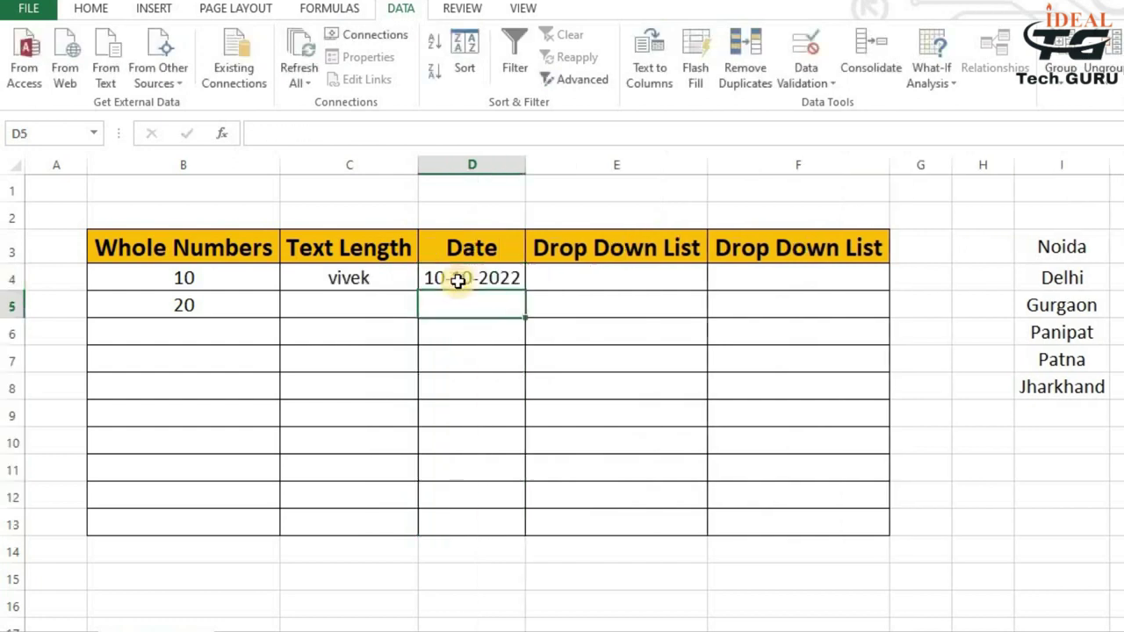
text(31-)
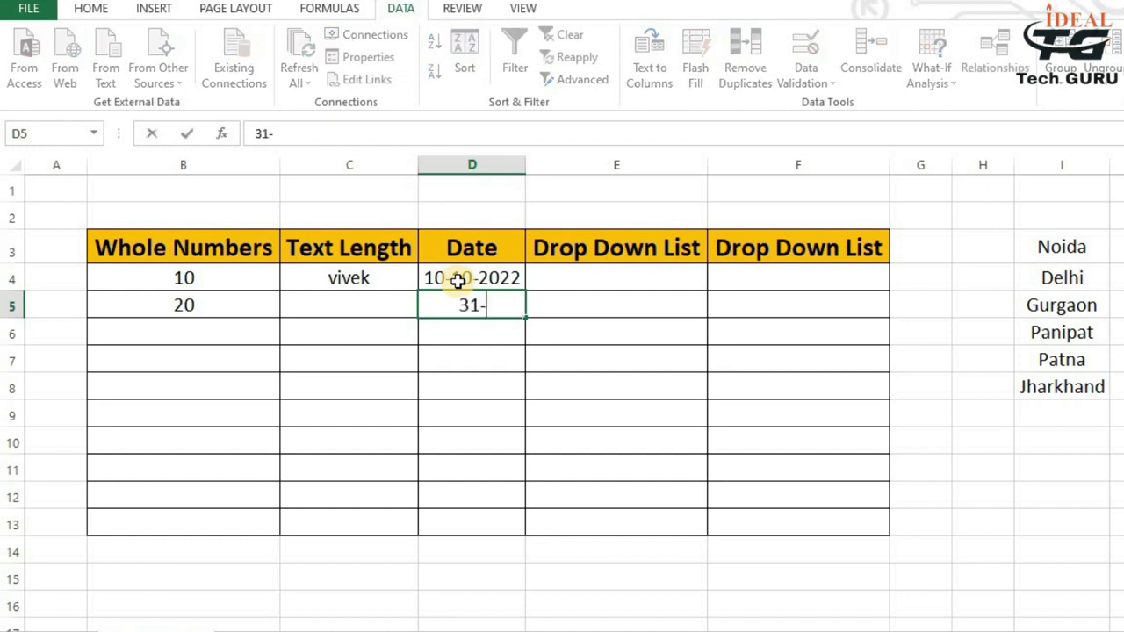
text(11-22)
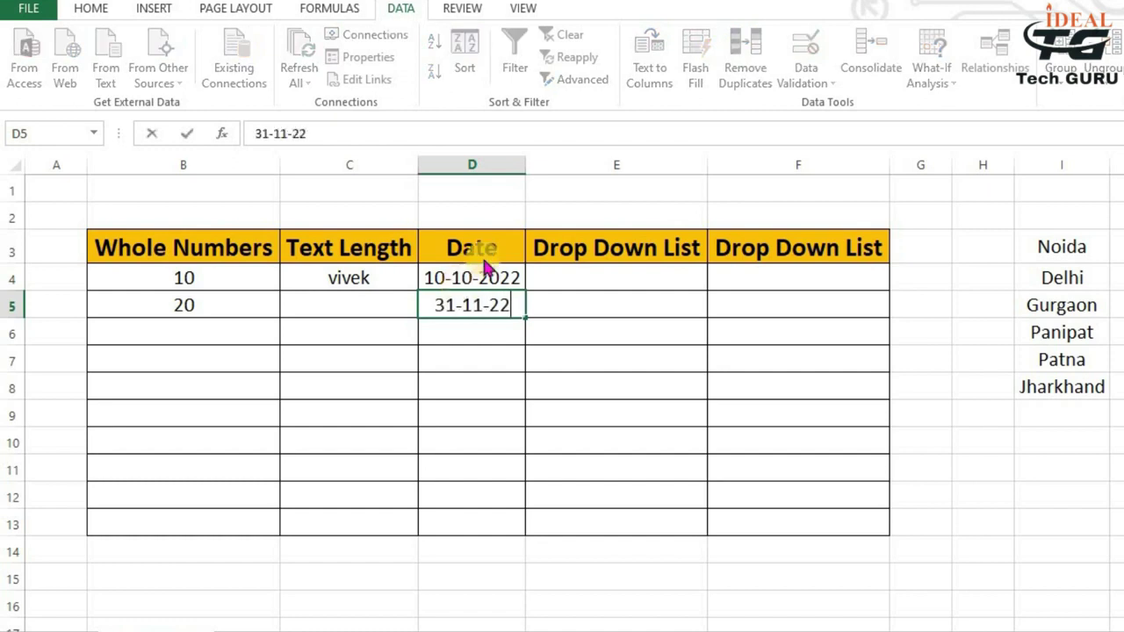
key(Return)
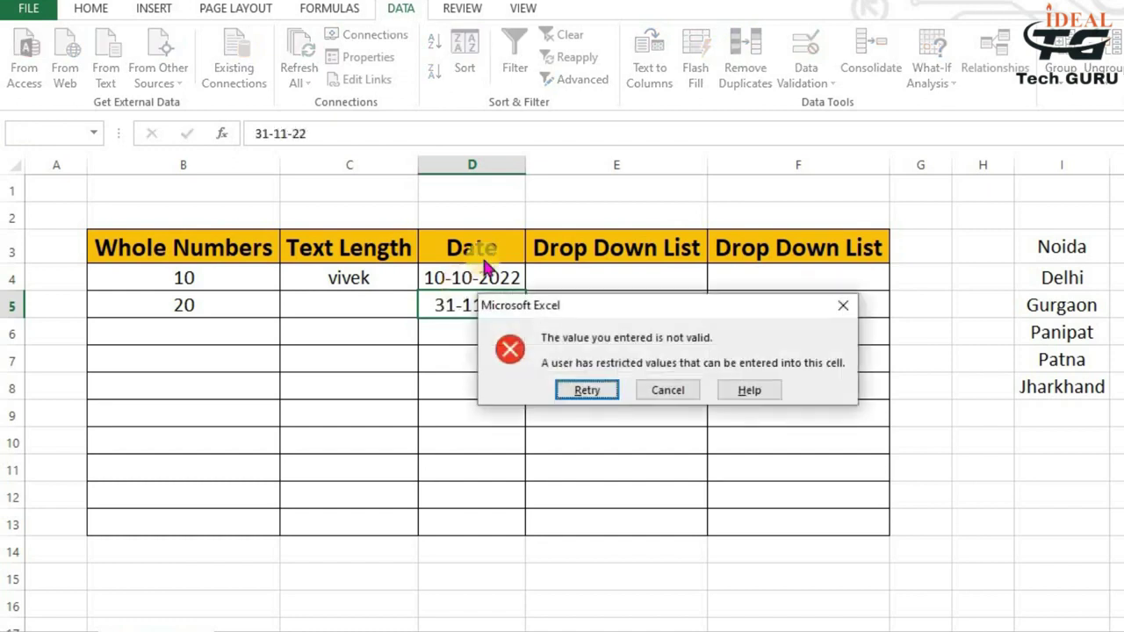
click(667, 390)
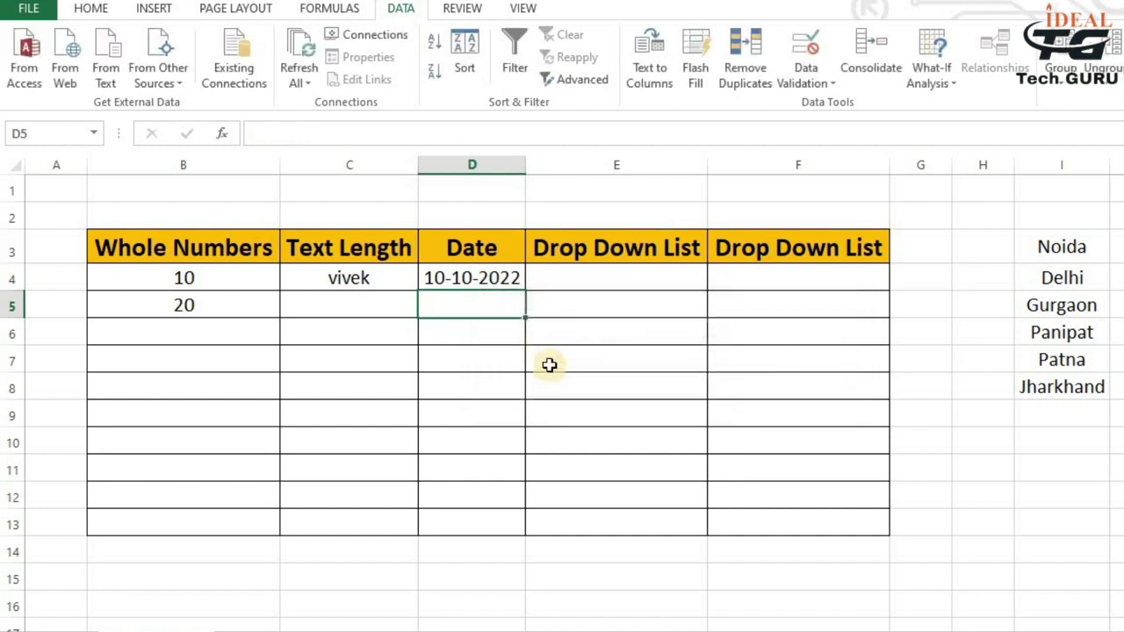
Open data validation for cells E4:E13 under the first Drop Down List heading and allow only a list.
click(560, 279)
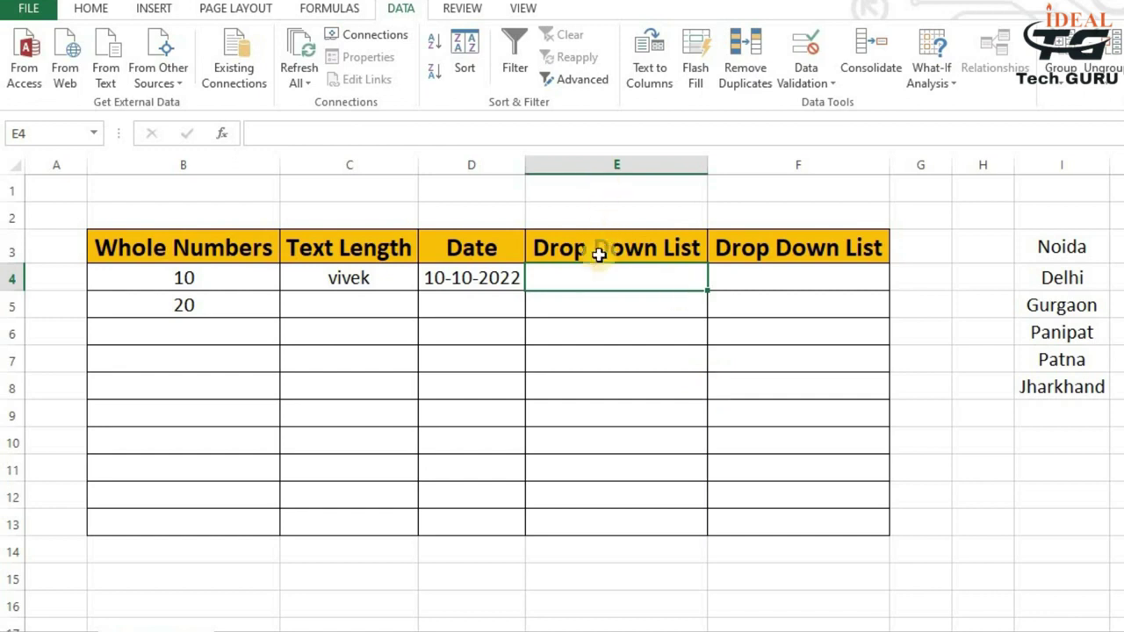
drag(593, 273, 609, 518)
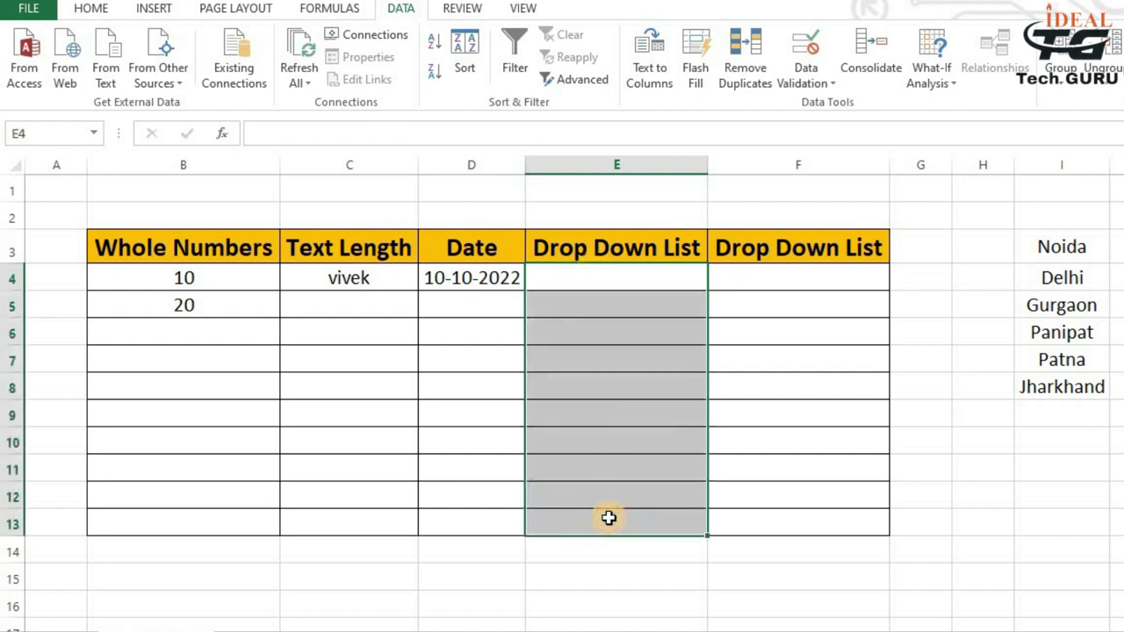
click(803, 83)
click(845, 104)
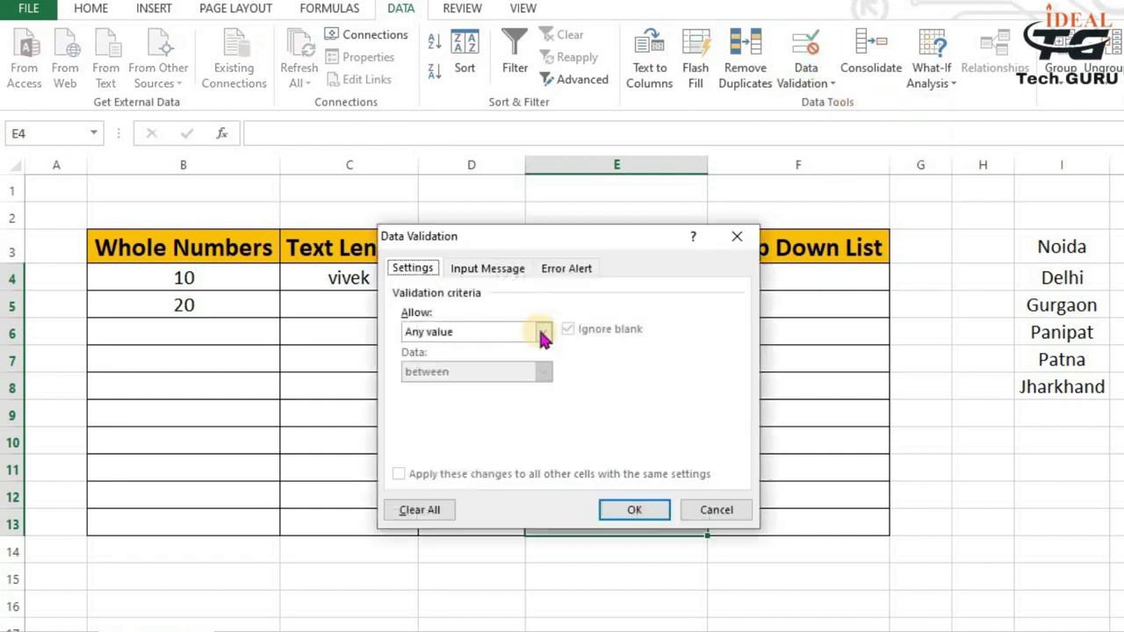
click(543, 331)
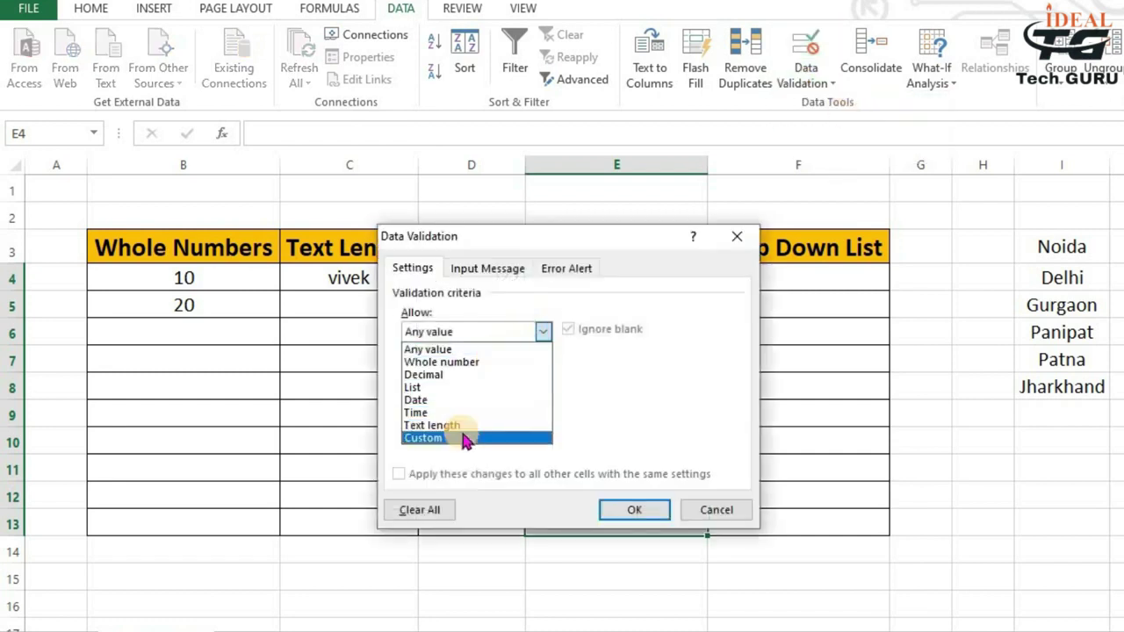
click(446, 389)
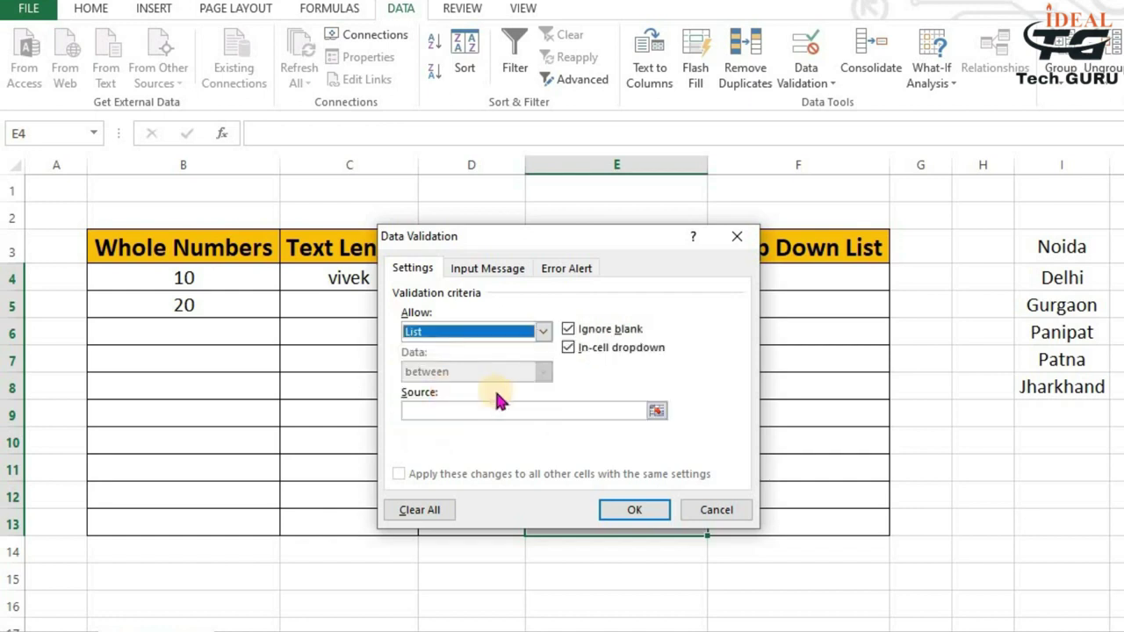
Enter up, hr, mp as the list source and apply the rule.
click(422, 413)
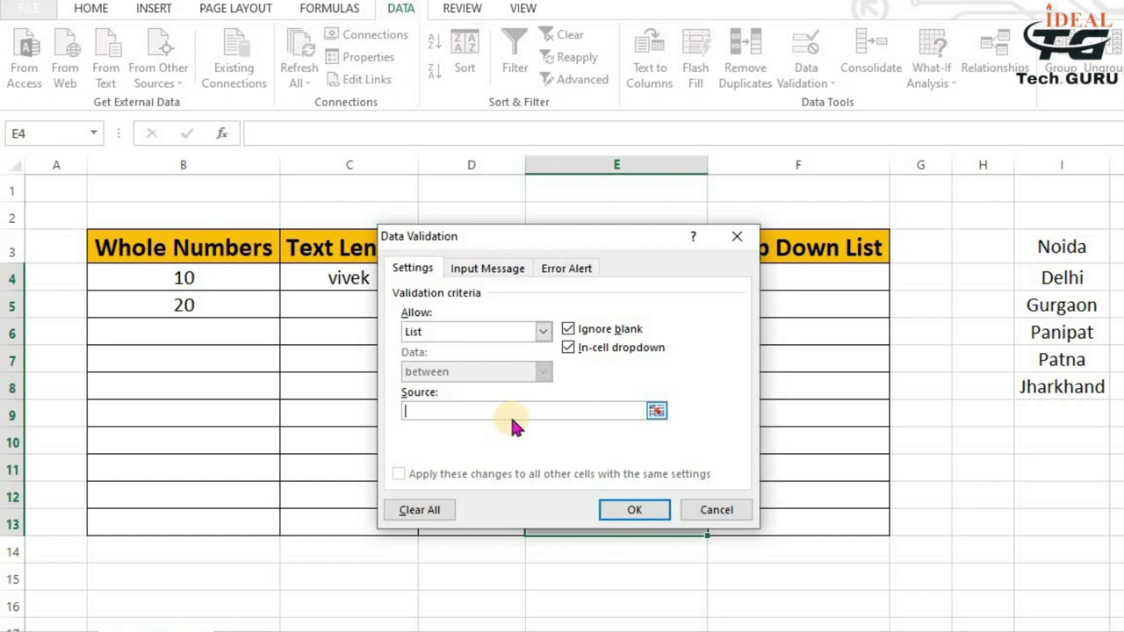
text(up,)
text(hr, mp)
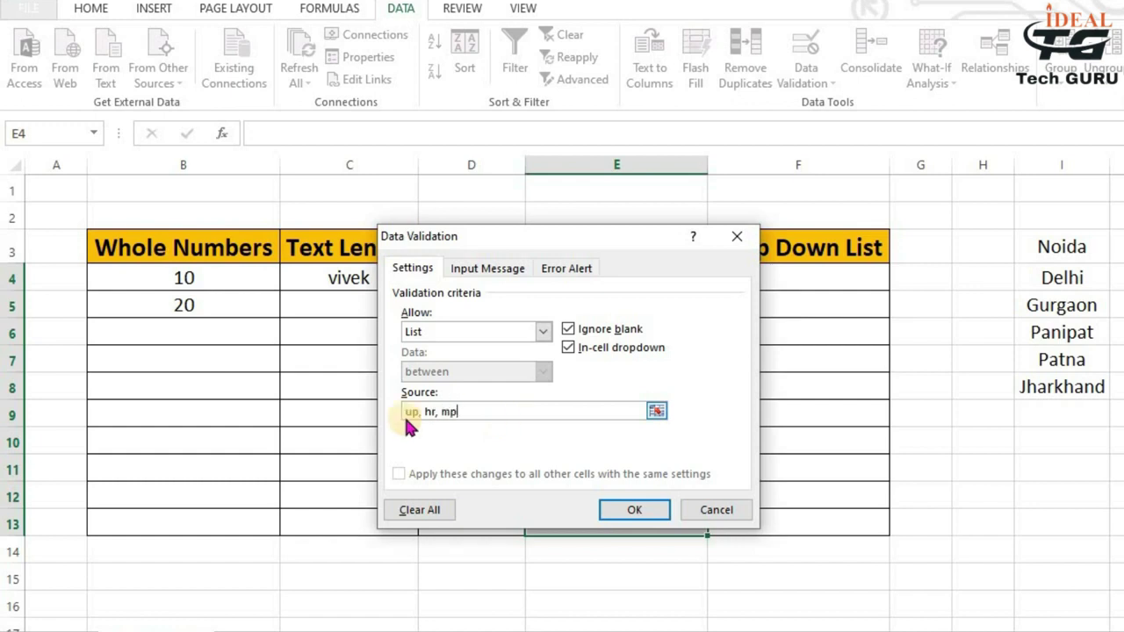
click(633, 513)
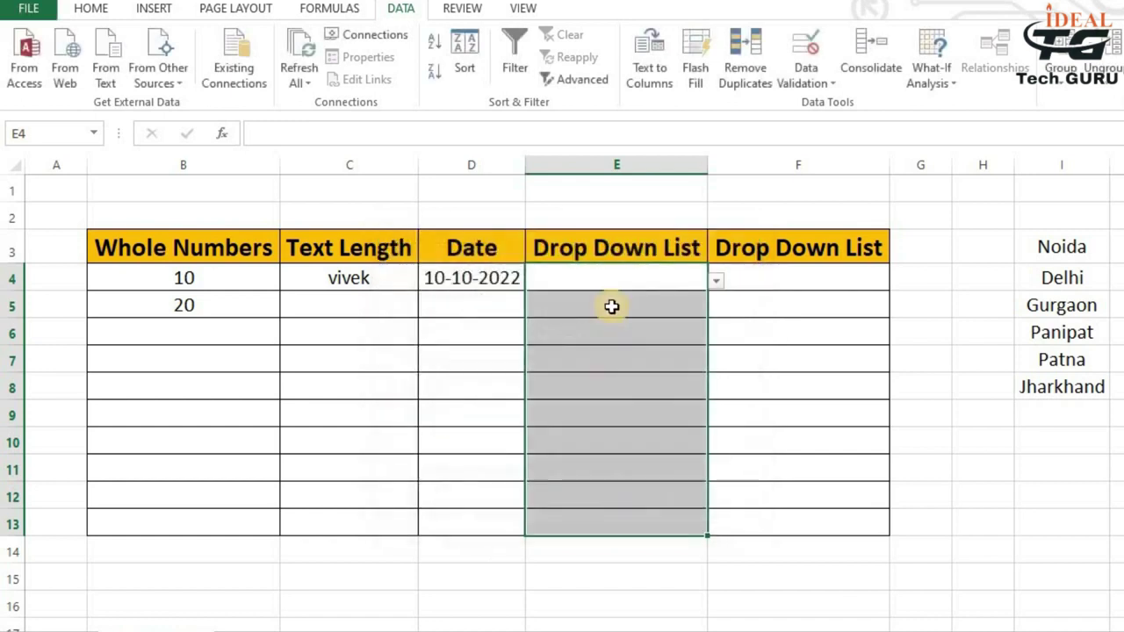
Test the new drop-down list by choosing up in cell E5.
click(610, 306)
click(661, 278)
click(639, 385)
click(644, 281)
click(633, 306)
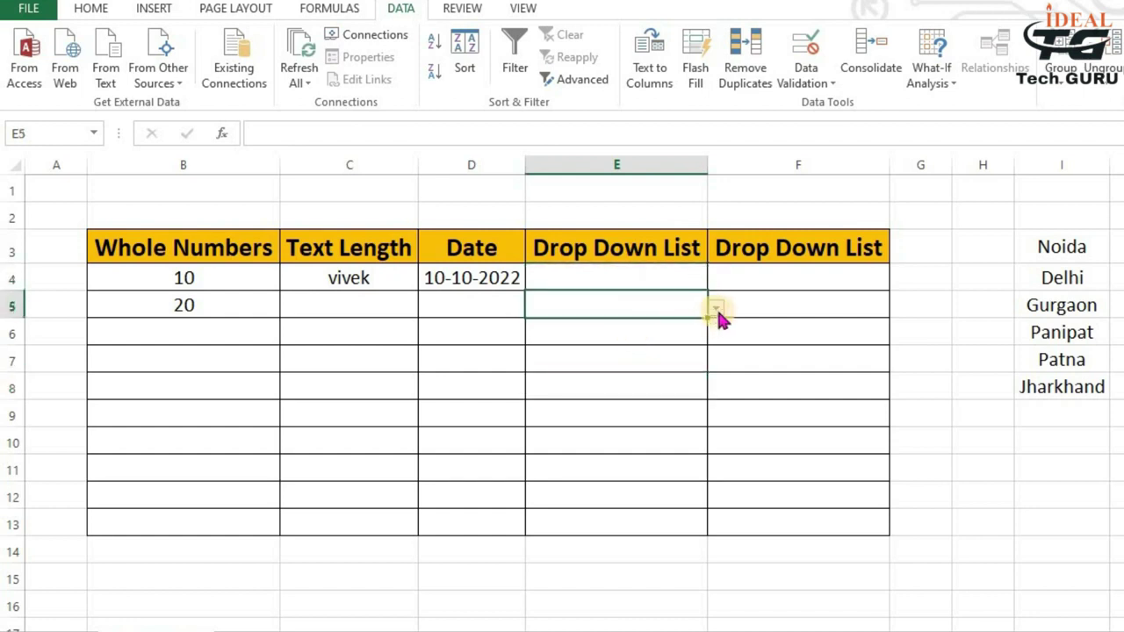
click(716, 312)
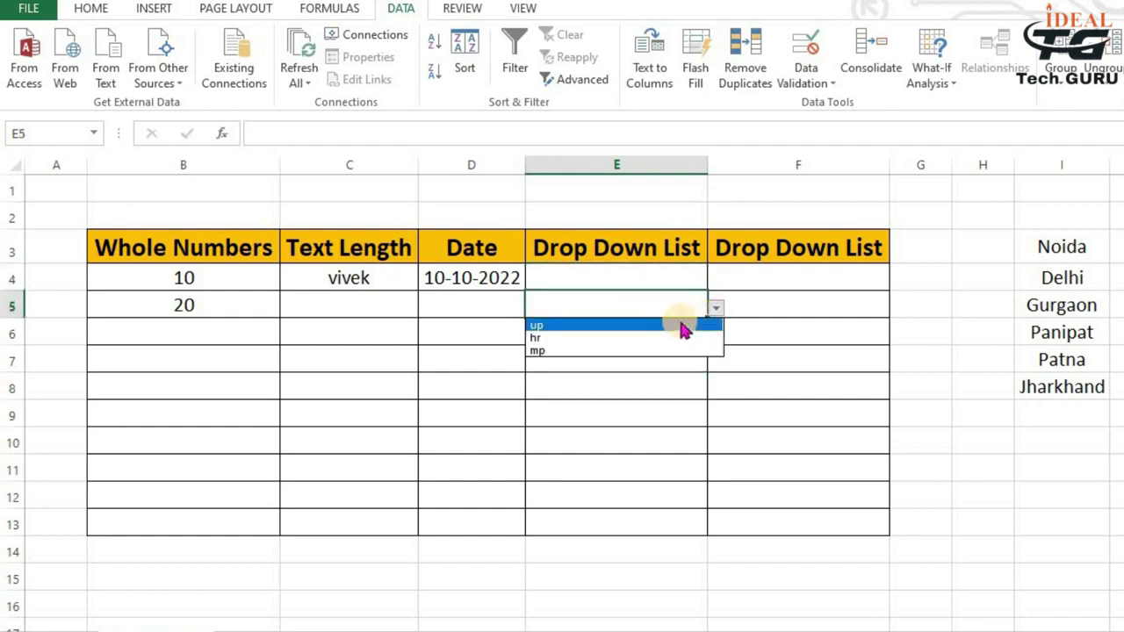
click(677, 322)
Choose hr from the drop-down list in cell E4 and mp in cell E6.
click(683, 280)
click(715, 280)
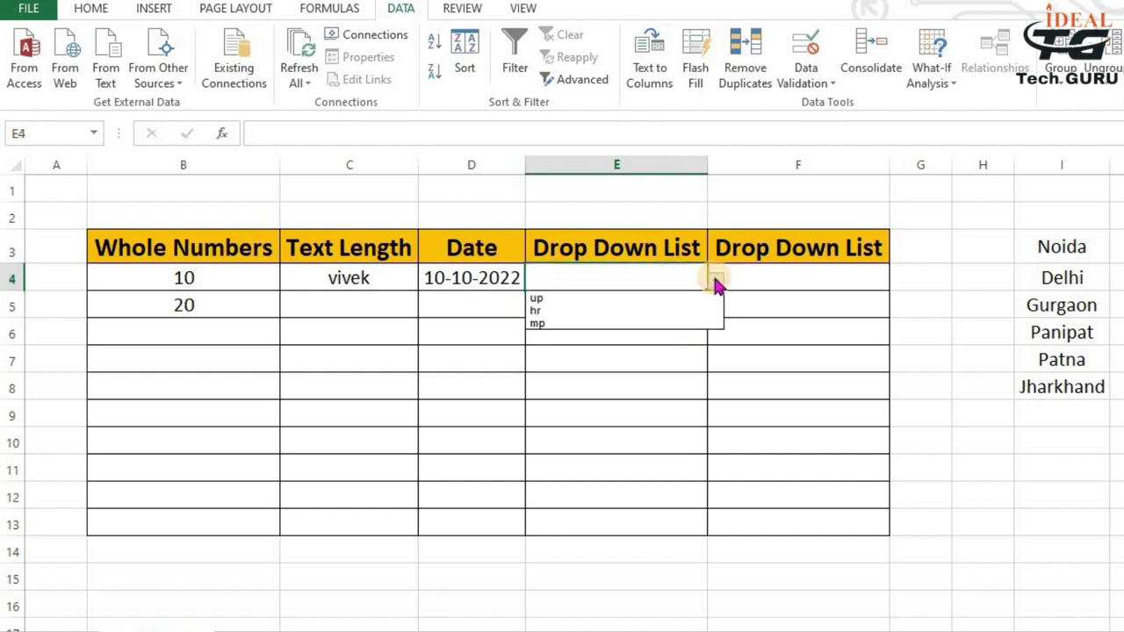
click(578, 313)
click(673, 325)
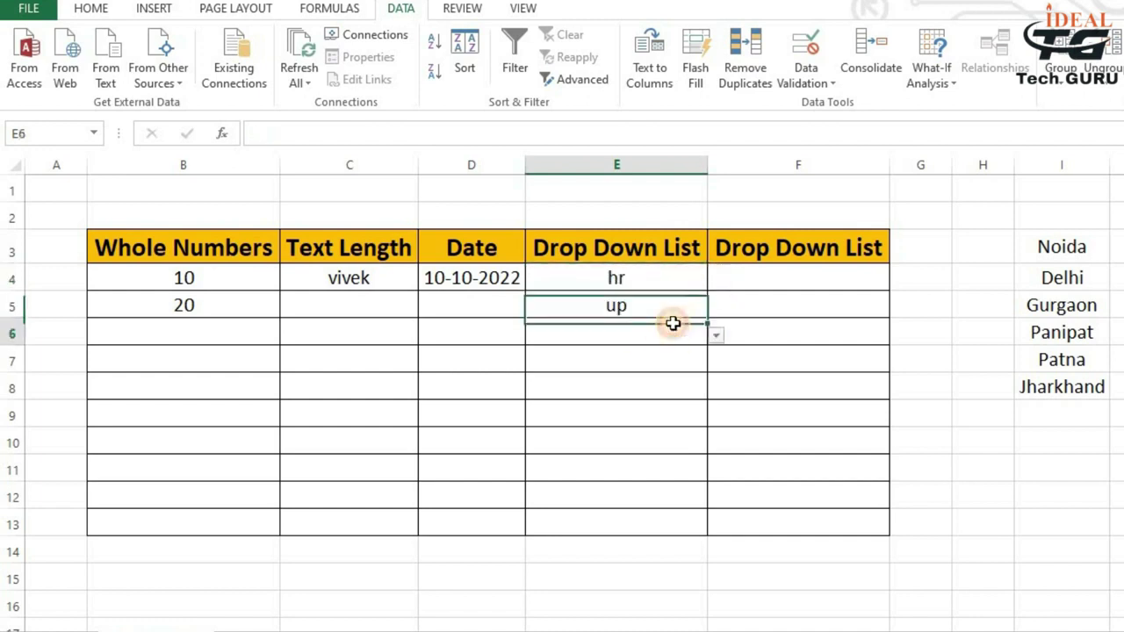
click(717, 337)
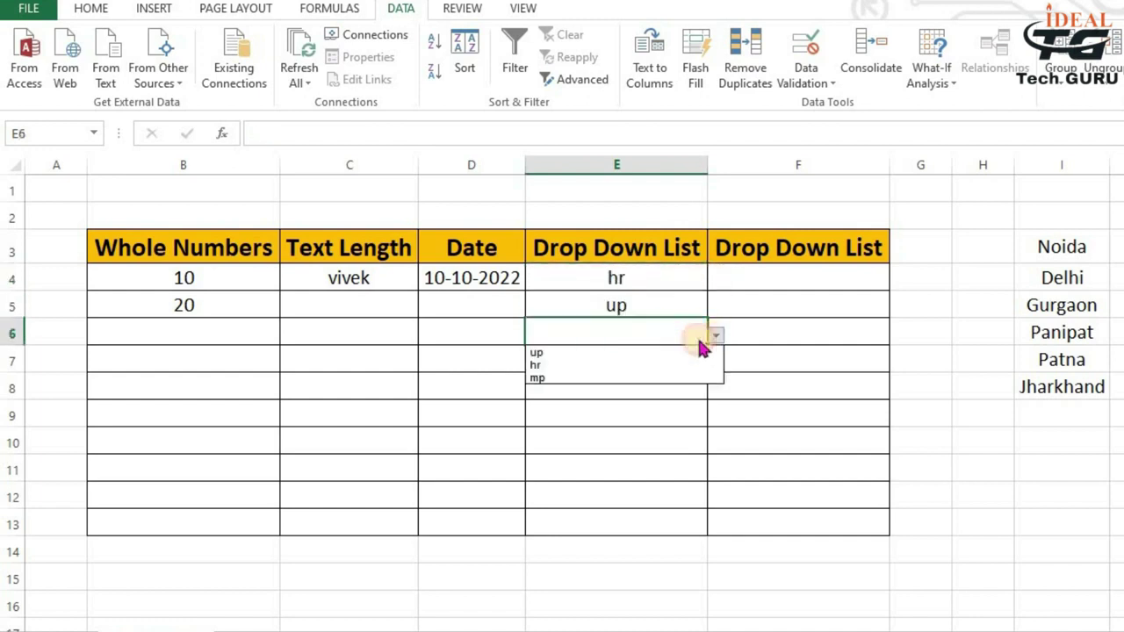
click(602, 377)
click(659, 285)
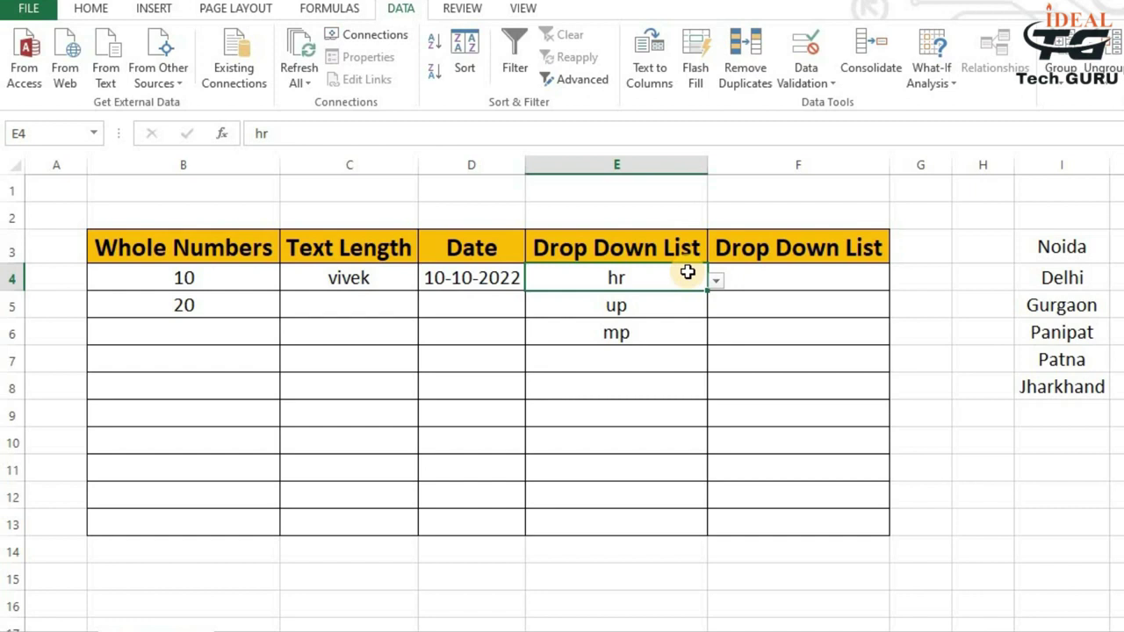
Open data validation for cells F4:F13 under the second Drop Down List heading and allow only a list.
drag(1046, 248, 1082, 501)
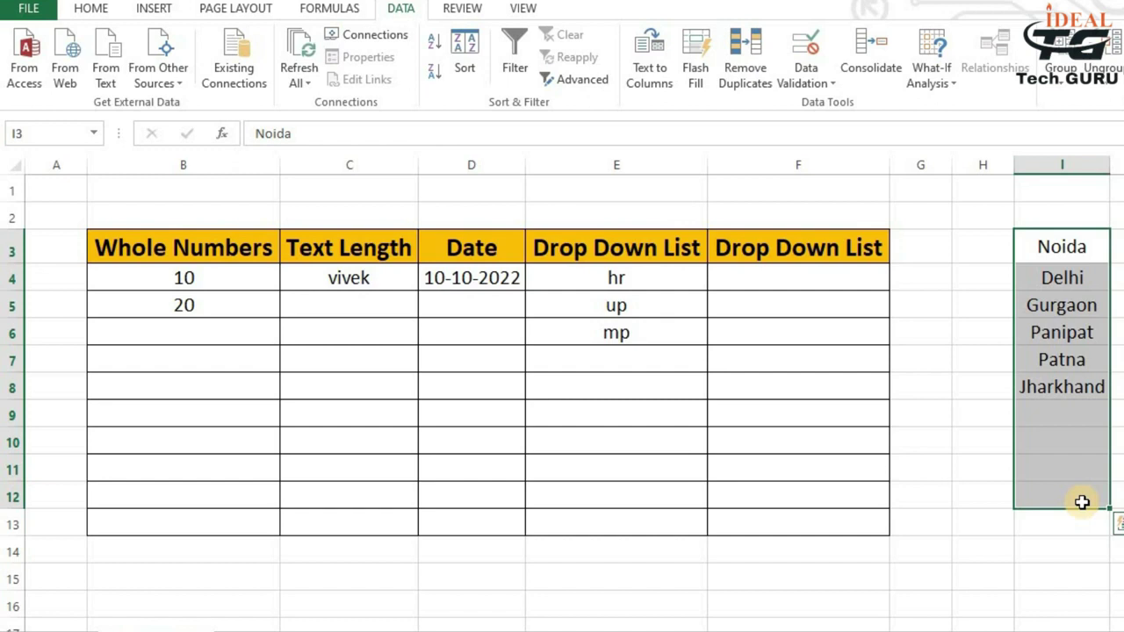
click(746, 277)
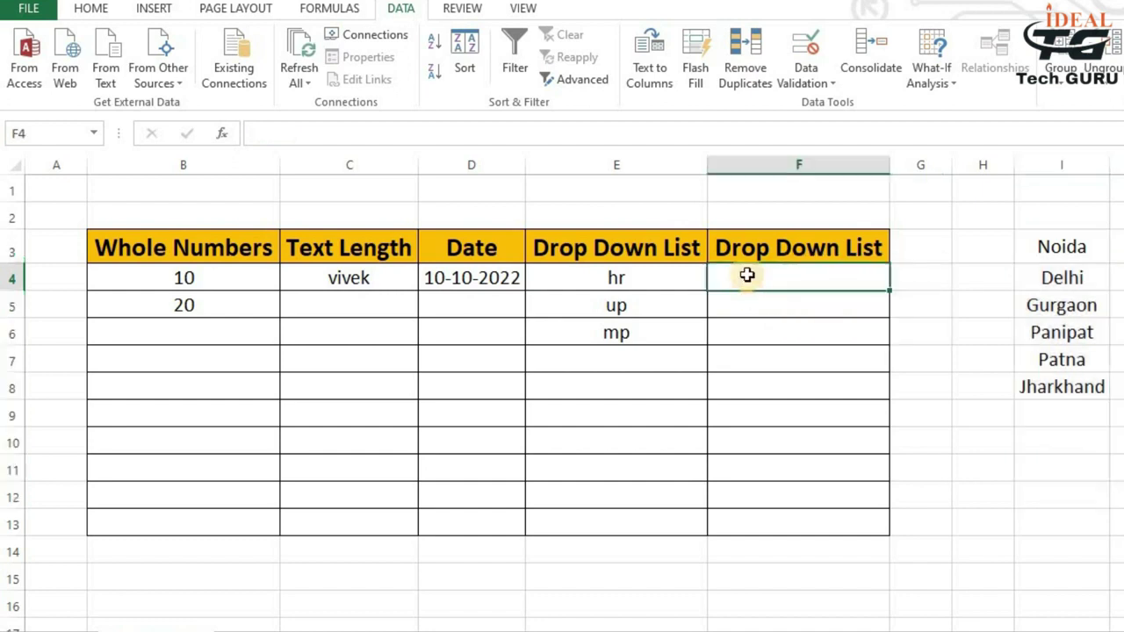
drag(746, 278, 787, 525)
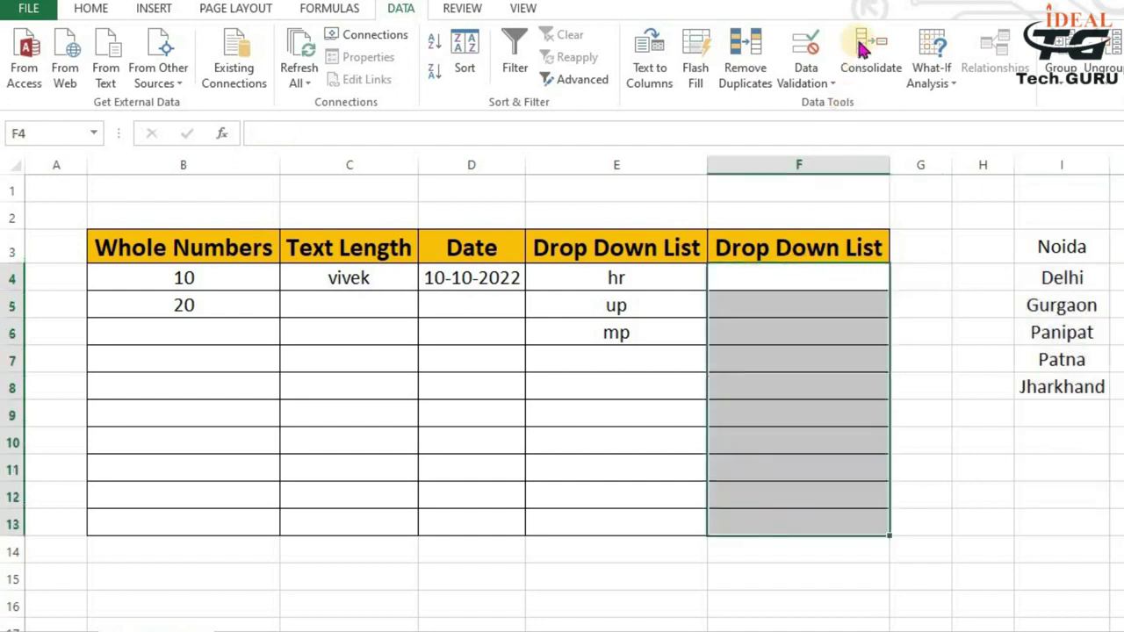
click(808, 81)
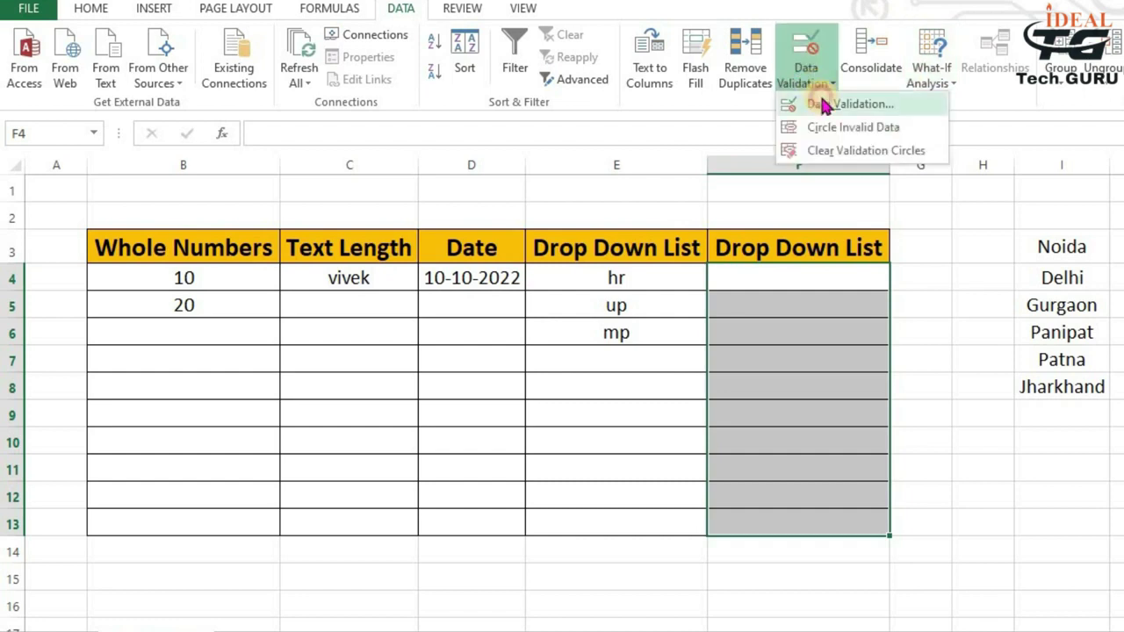
click(818, 104)
click(462, 331)
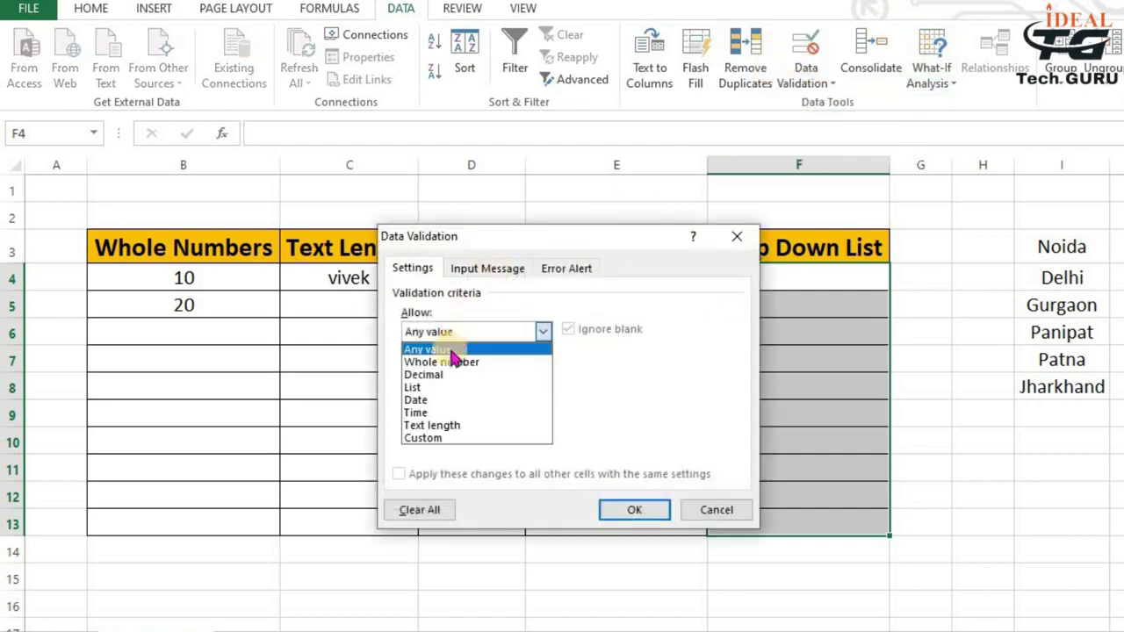
click(430, 387)
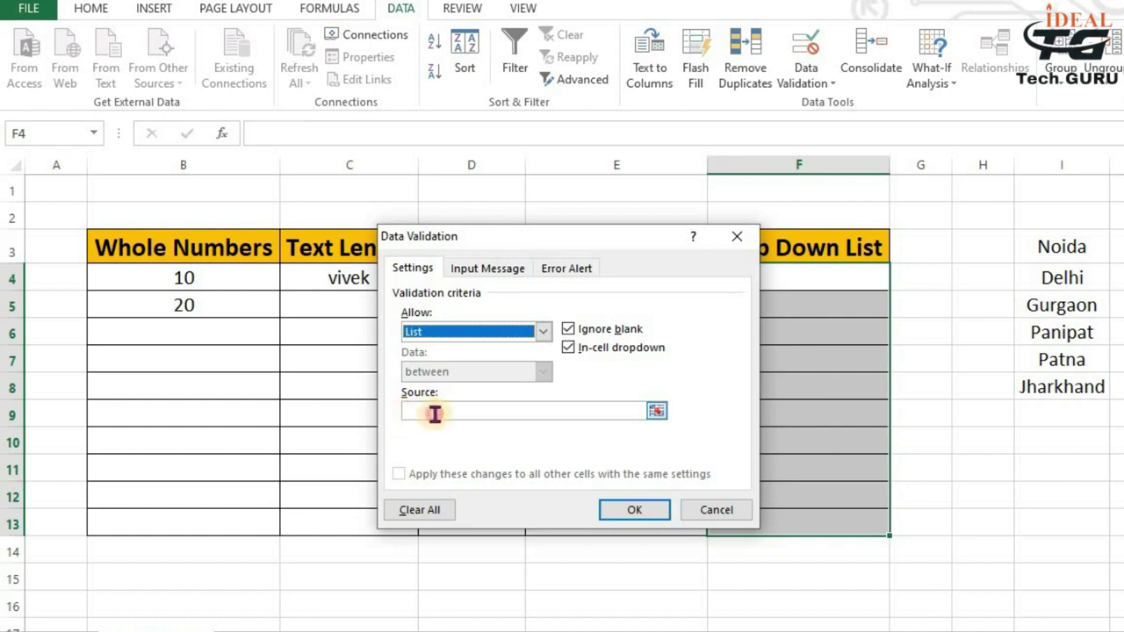
Use the city names in cells I3:I8 as the list source and apply the rule.
click(430, 410)
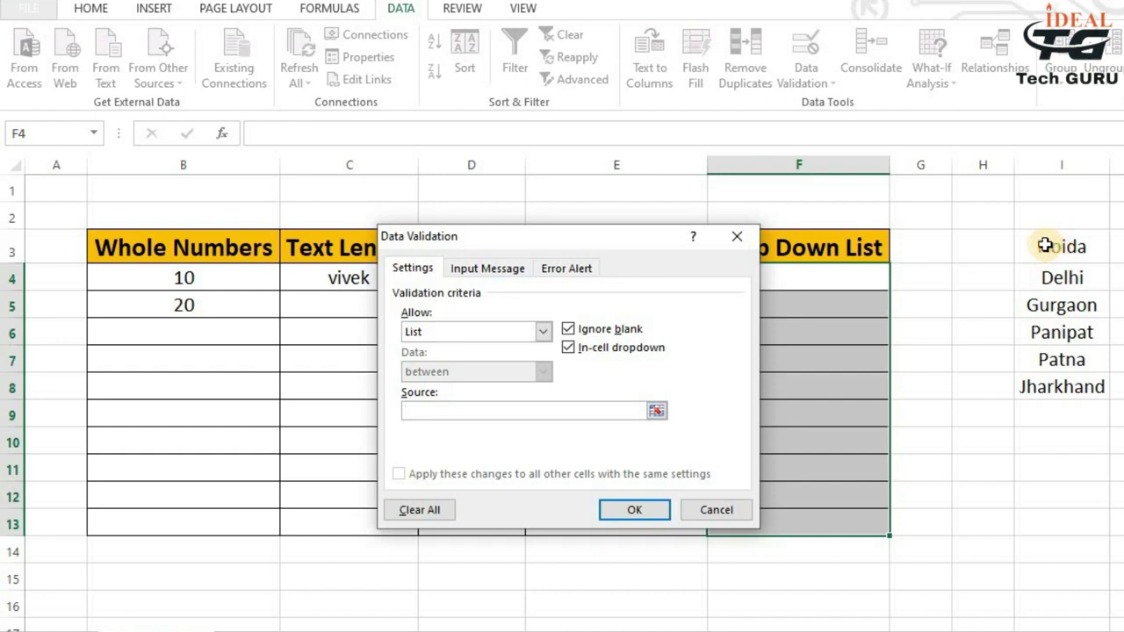
drag(1035, 239, 1067, 384)
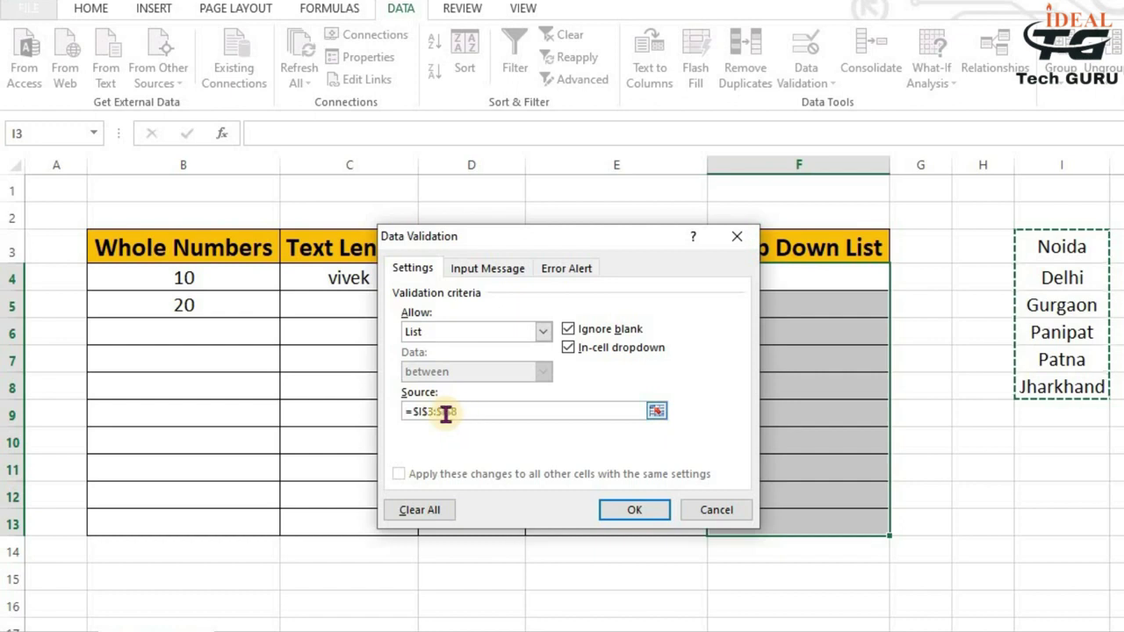
click(629, 514)
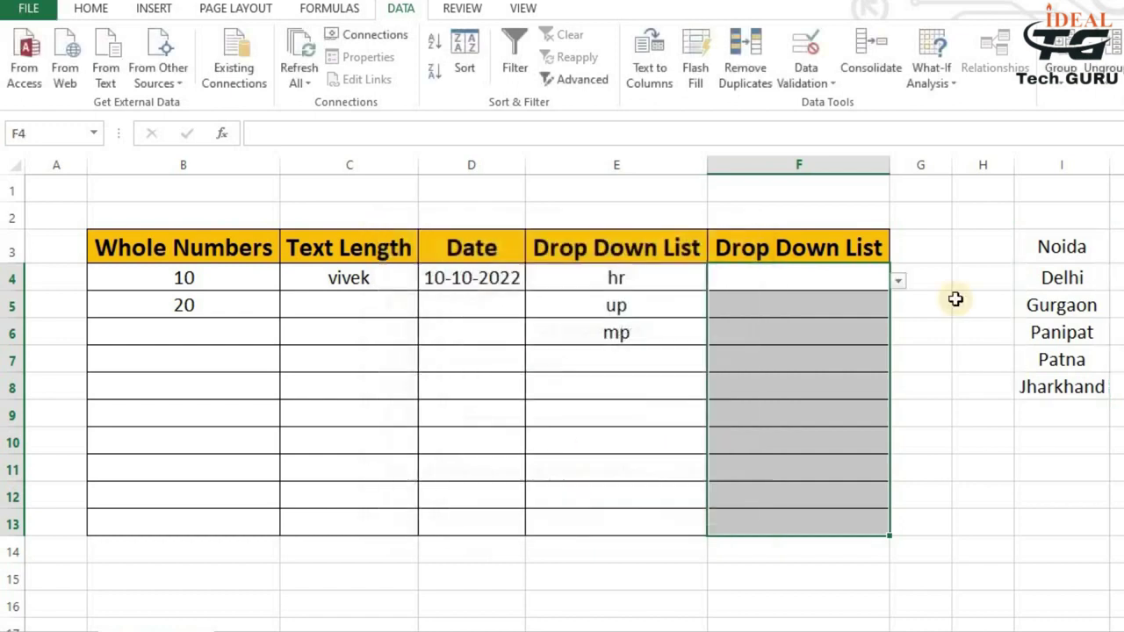
Test the city drop-down list by choosing Noida in cell F4 and Gurgaon in cell F5.
click(878, 279)
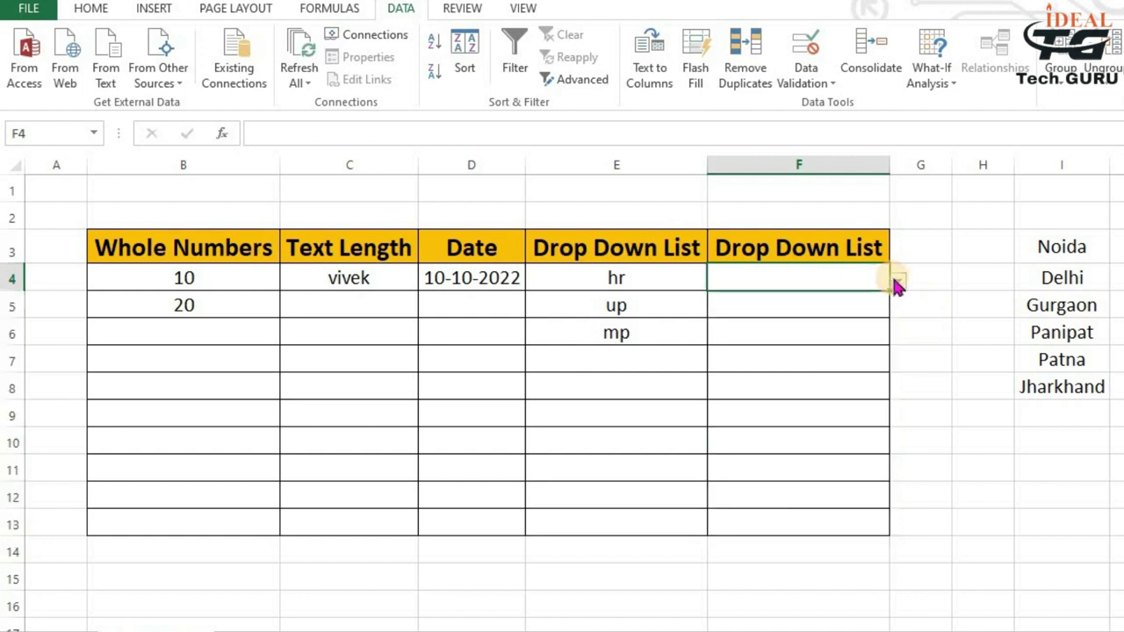
click(898, 281)
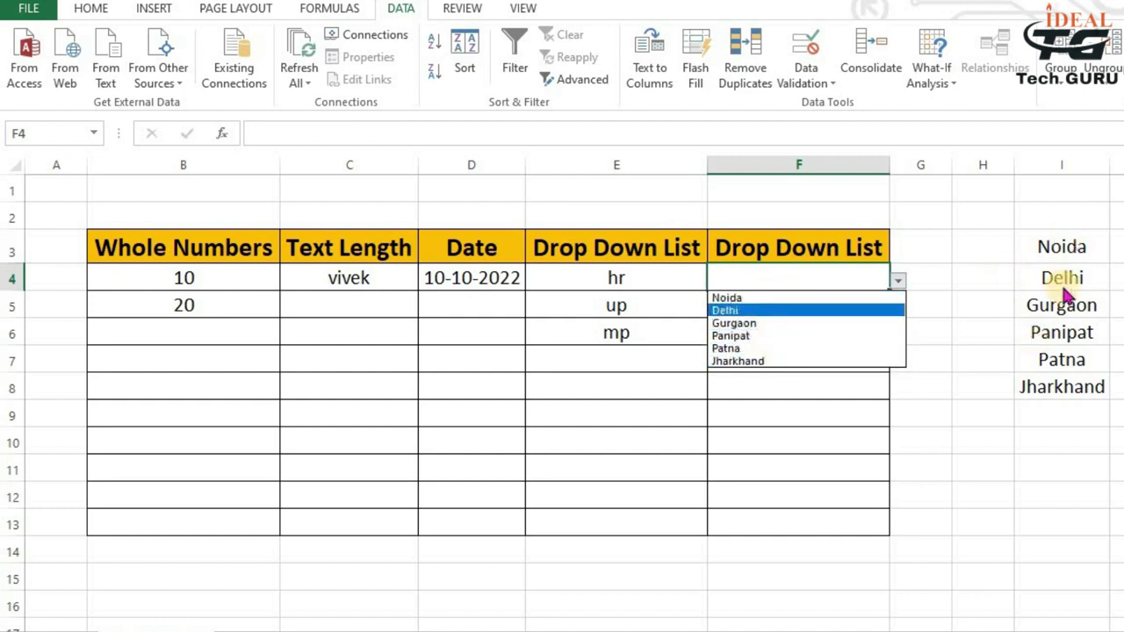
click(728, 299)
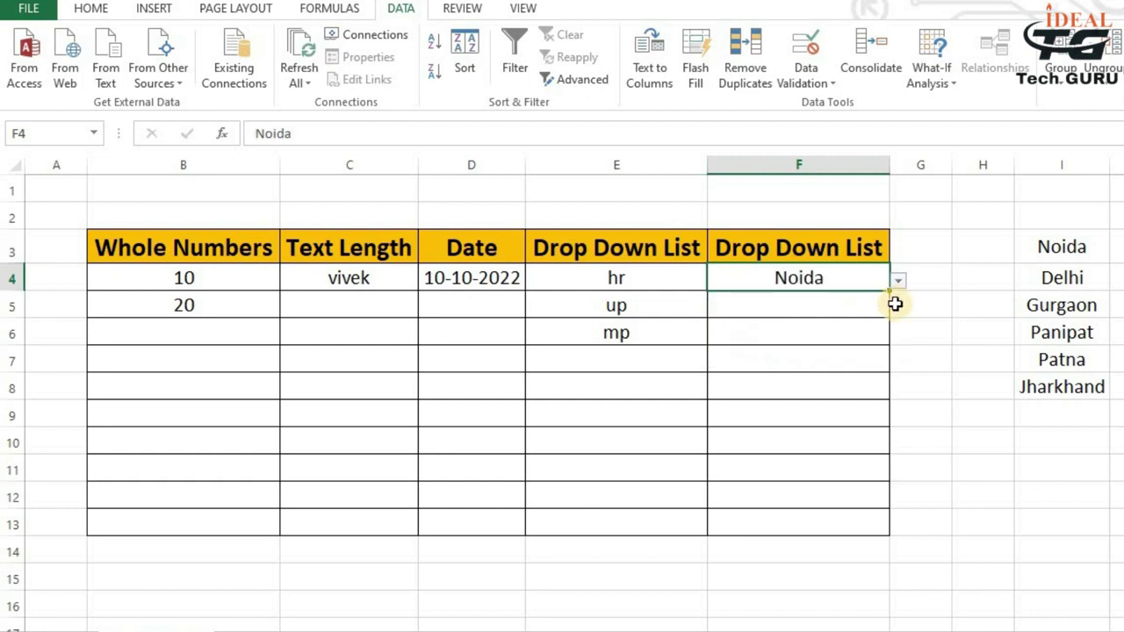
click(786, 313)
click(907, 311)
click(880, 309)
click(898, 308)
click(865, 330)
click(898, 309)
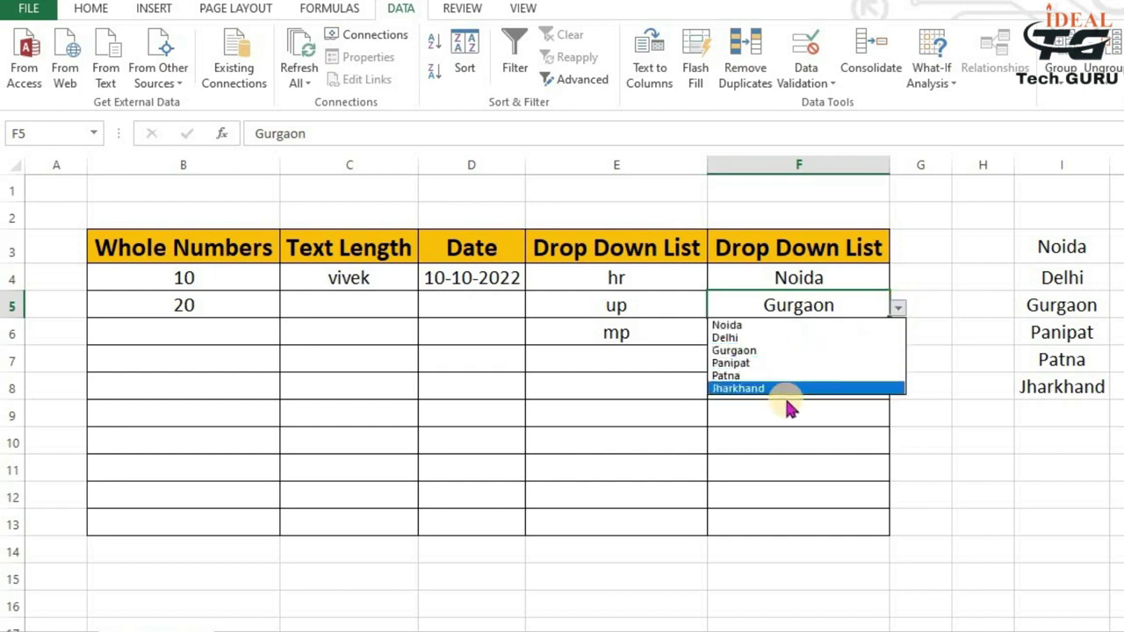
click(788, 409)
click(805, 353)
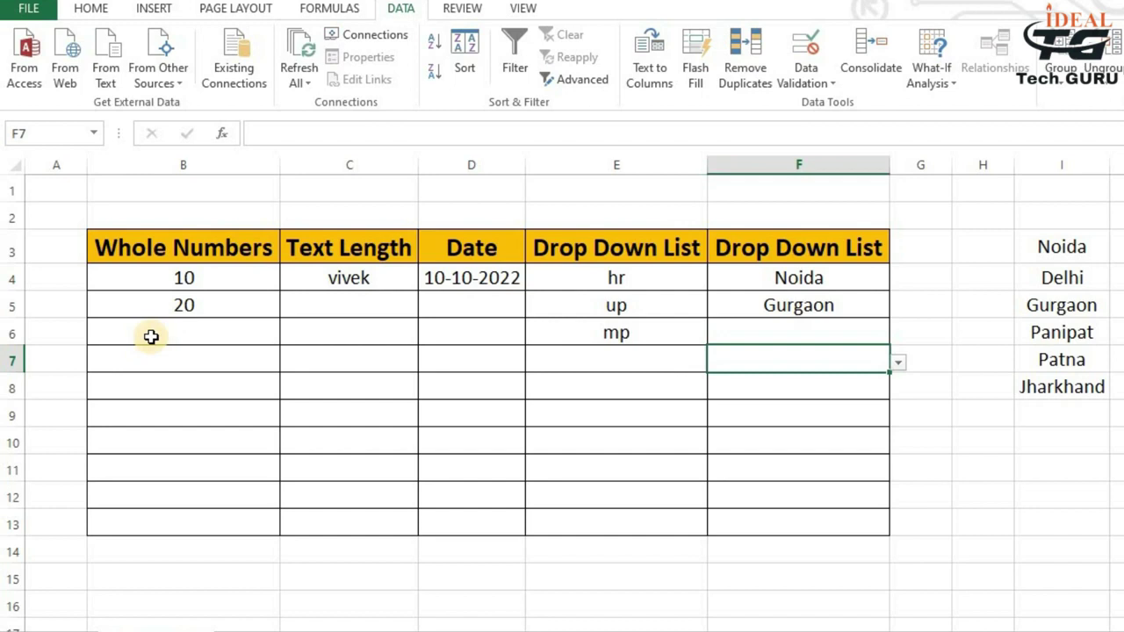
Add an input message titled "Imp msg" with the text "YOu can put number between 10 to 20" to cells B4:B13.
click(161, 332)
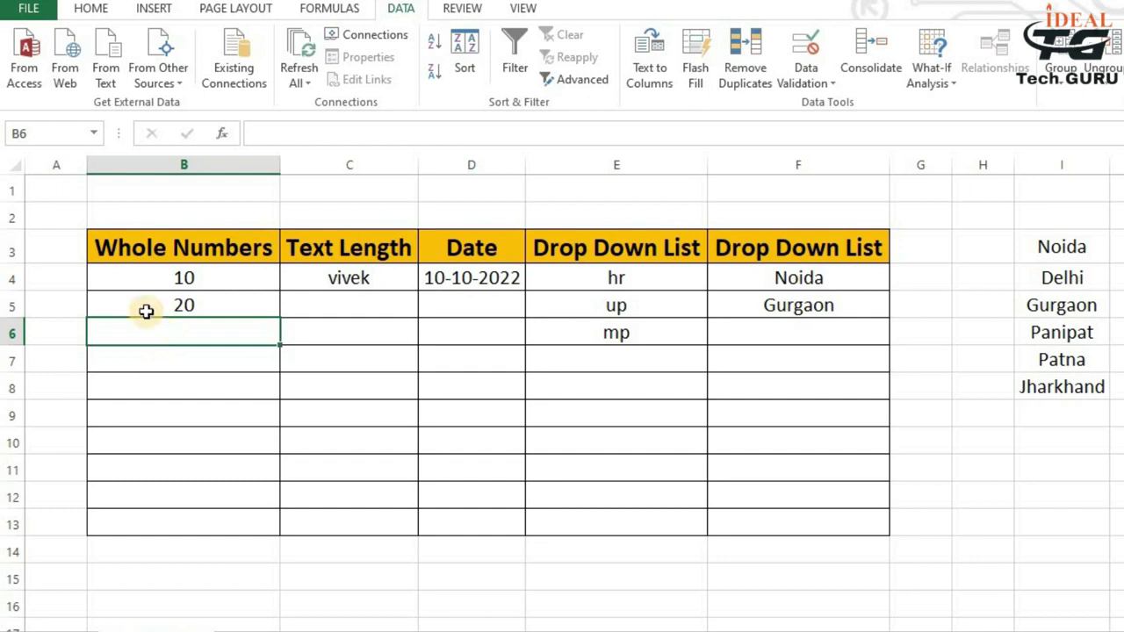
drag(107, 279, 226, 524)
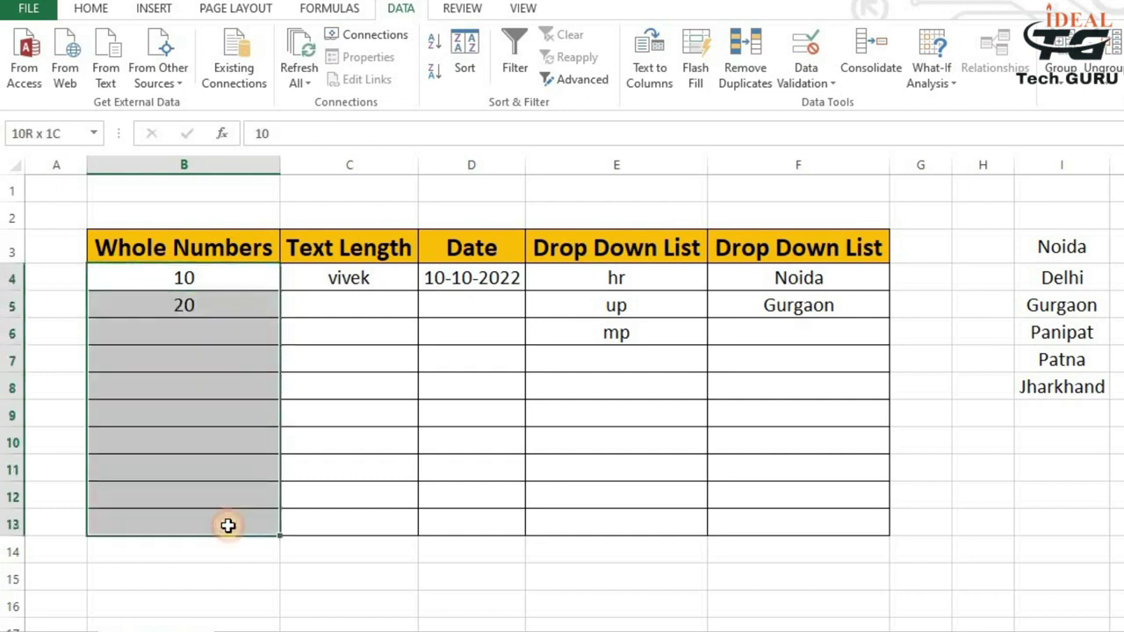
click(804, 79)
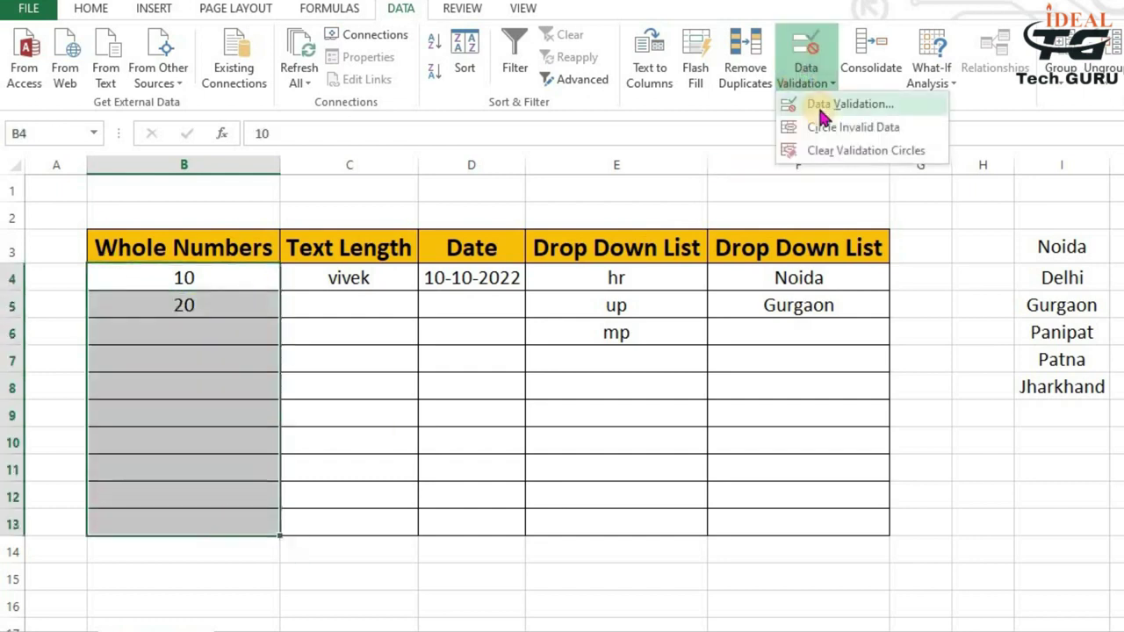
click(821, 107)
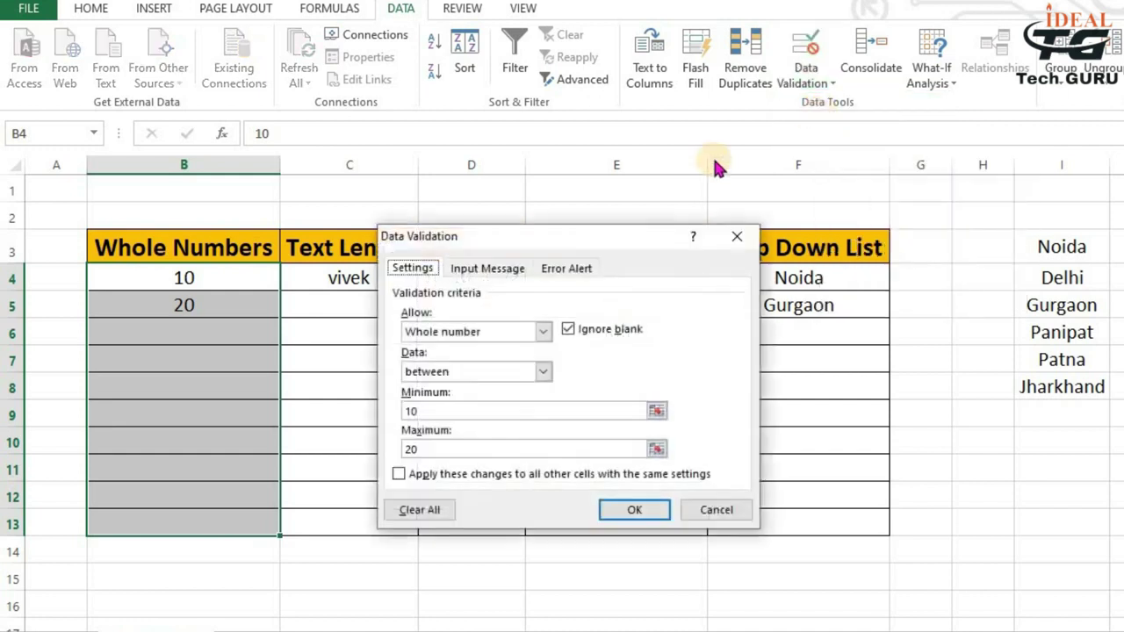
click(481, 272)
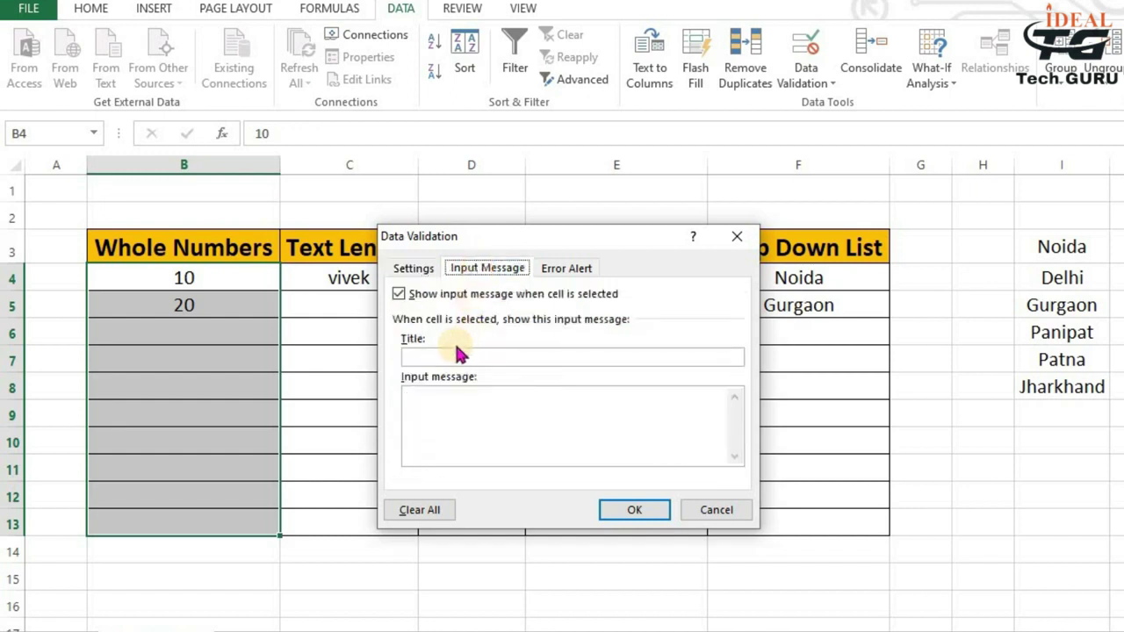
click(439, 355)
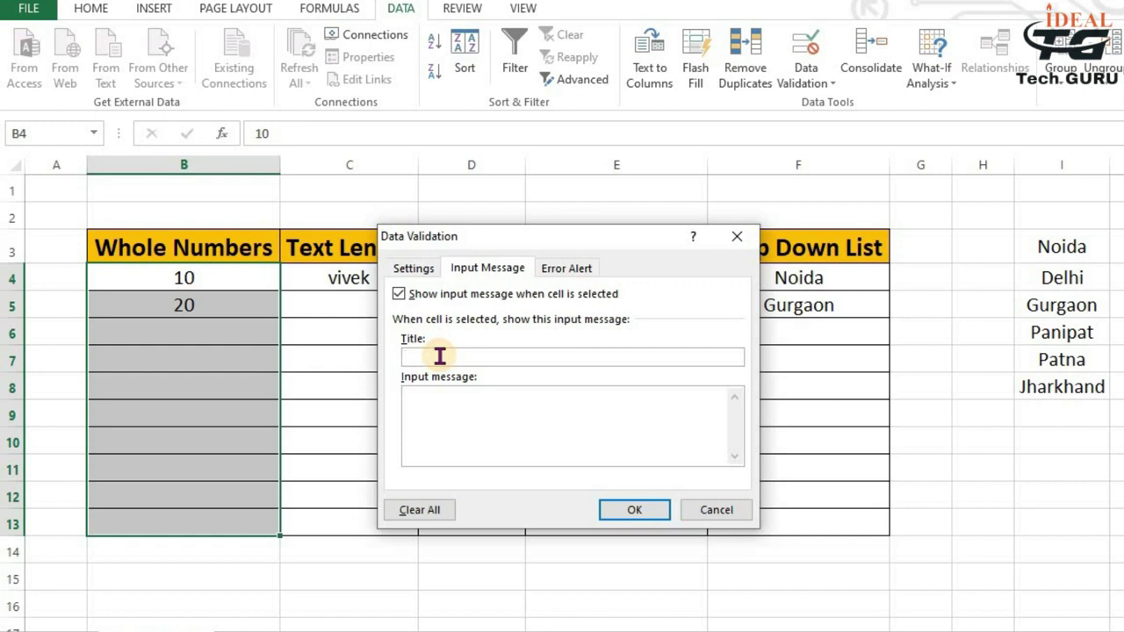
text(Imp msg)
click(426, 404)
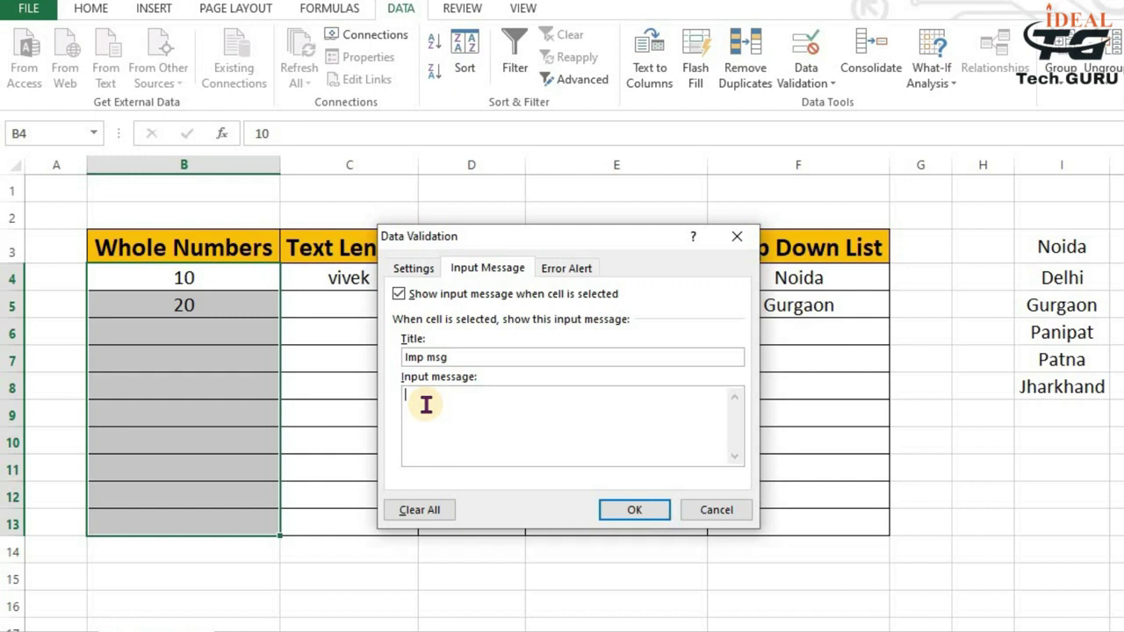
text(YOu can put number between 10 to 20)
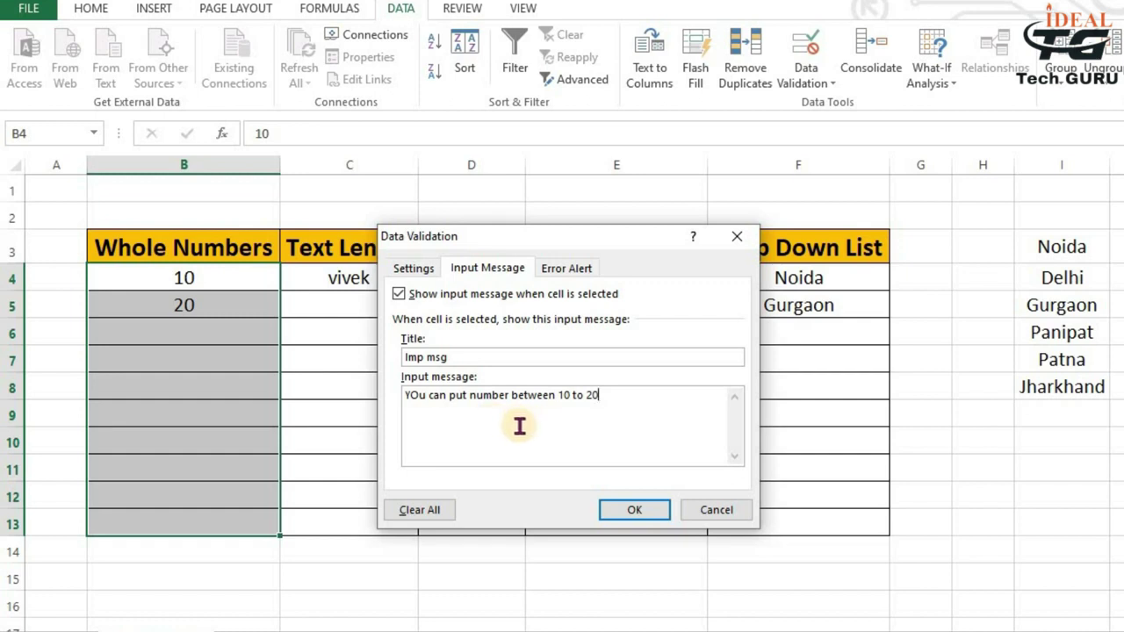
click(634, 510)
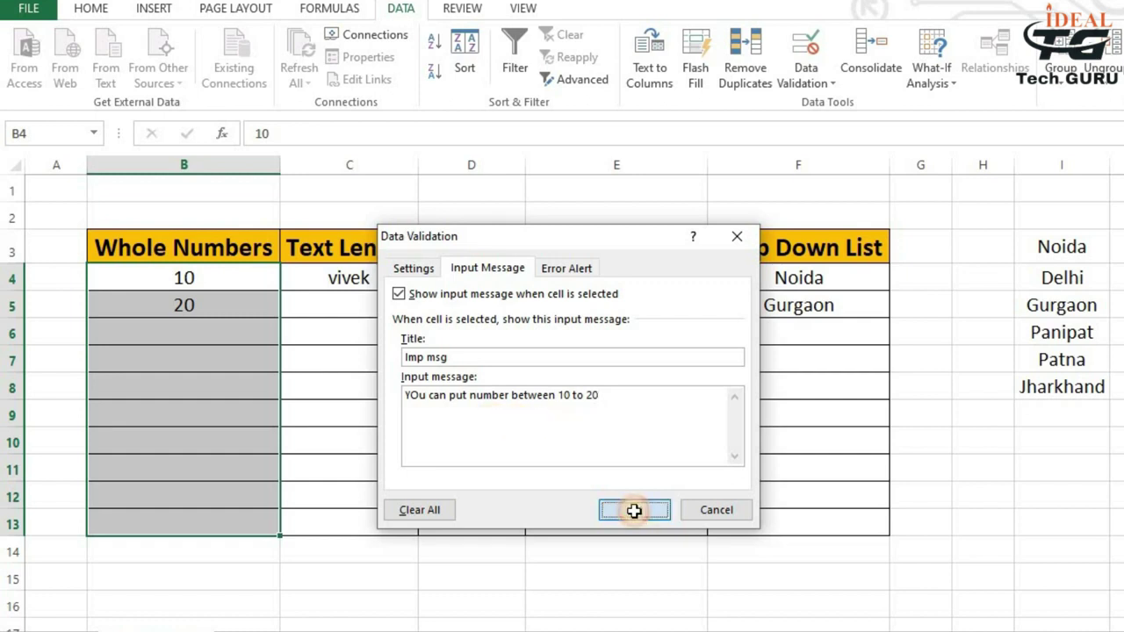
Check the input message on several cells of the Whole Numbers column, including B8, B6 and B5.
click(184, 407)
click(193, 348)
click(218, 330)
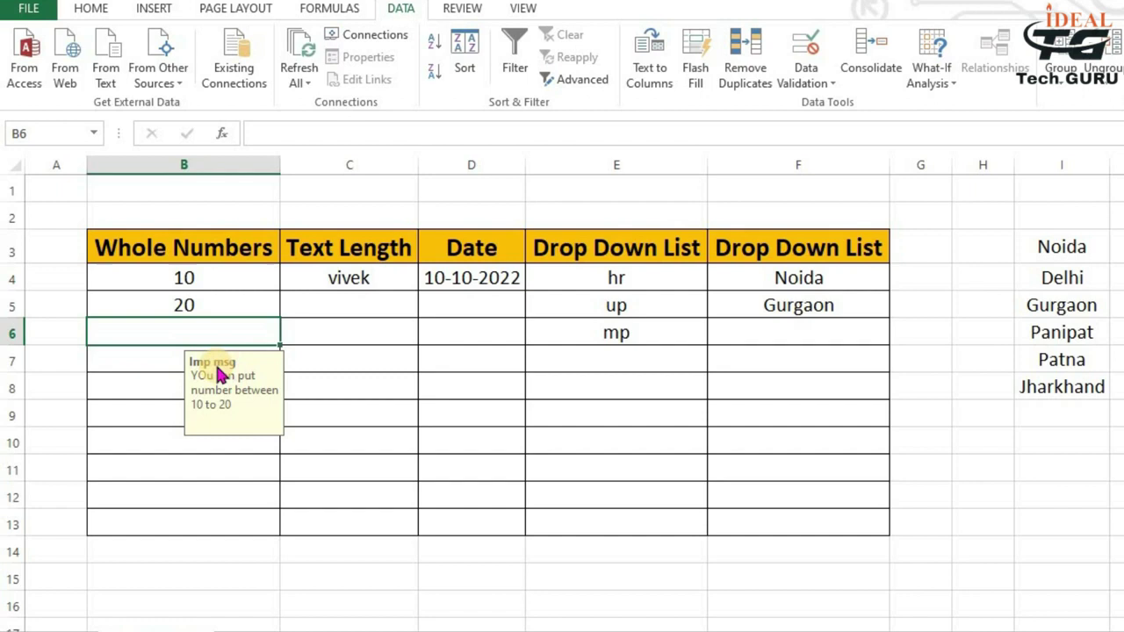
click(161, 377)
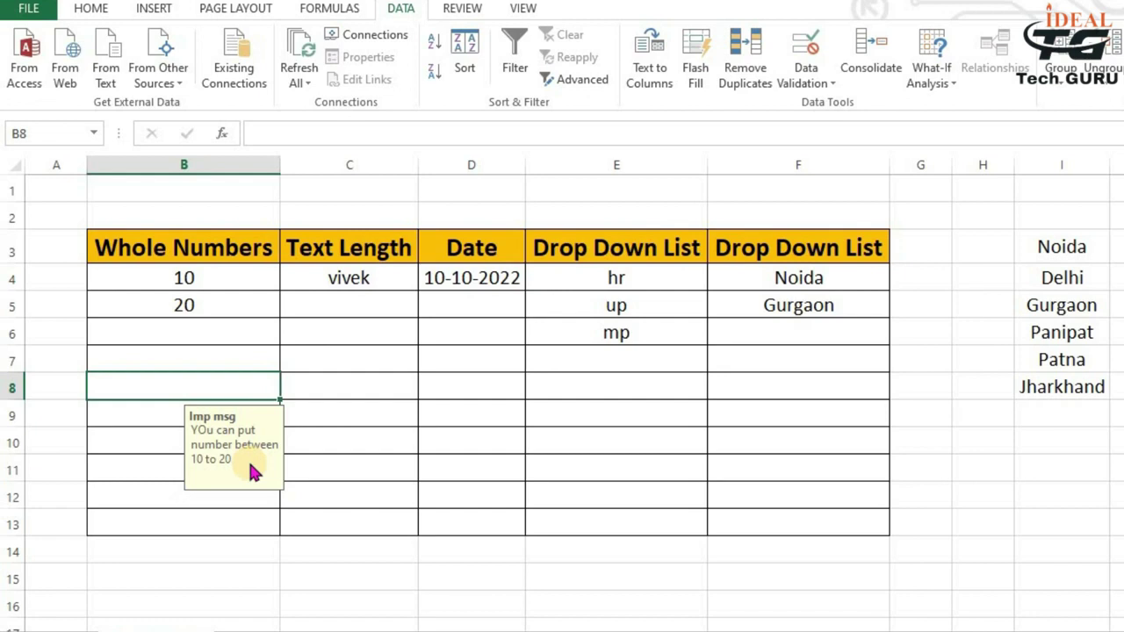
key(Up)
key(Up)
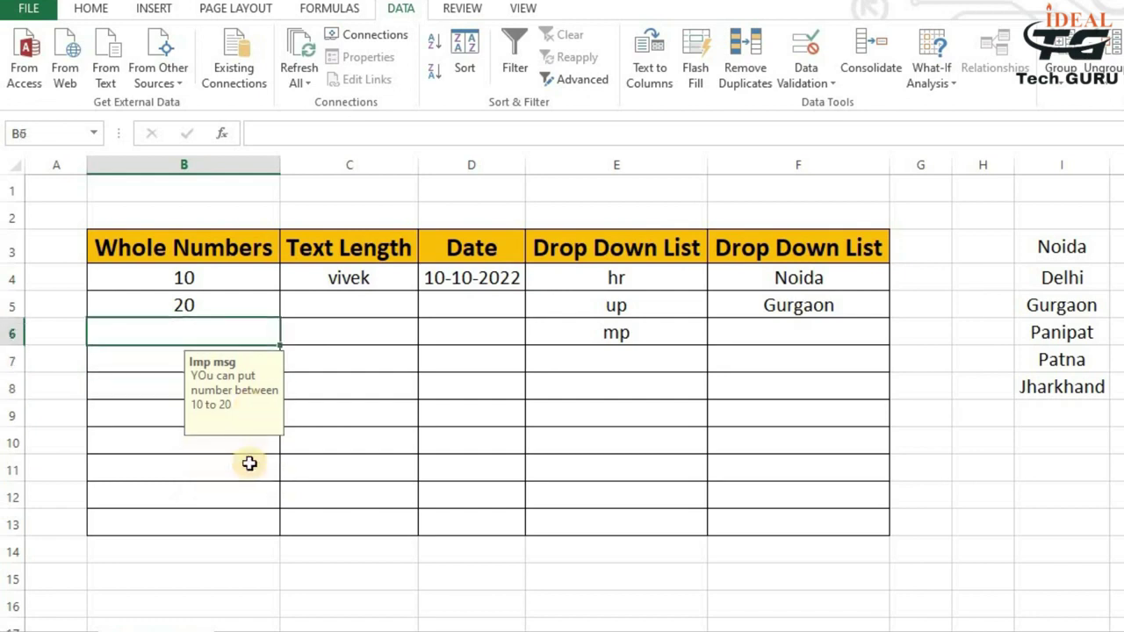
key(Up)
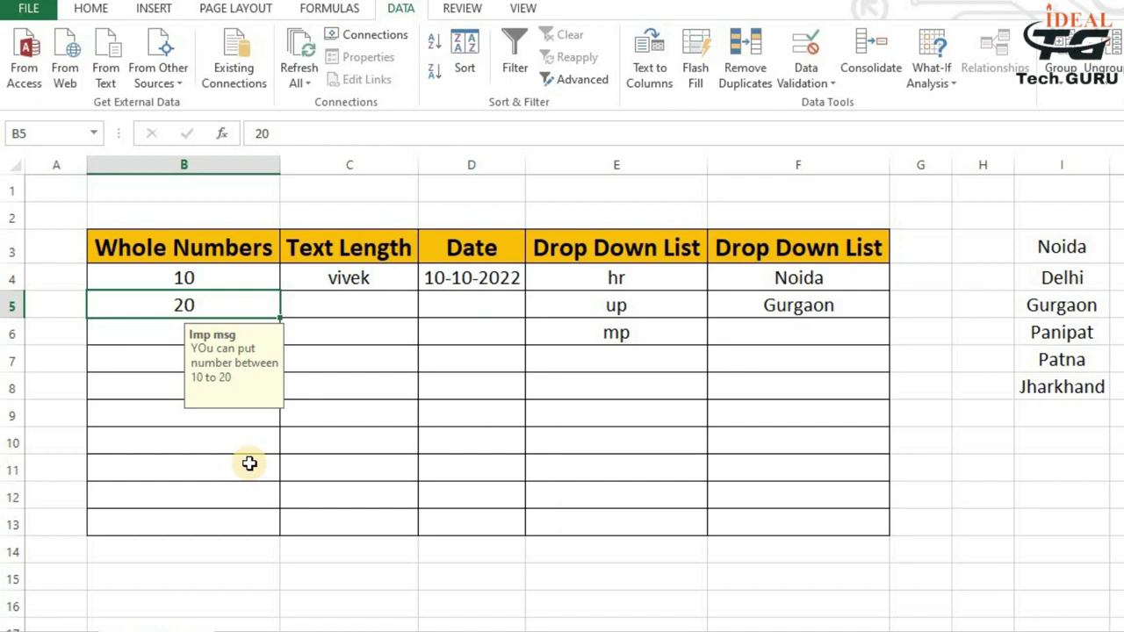
Test the Whole Numbers rule by trying to enter 22 in cell B6 three times, dismissing the alert each time.
key(Down)
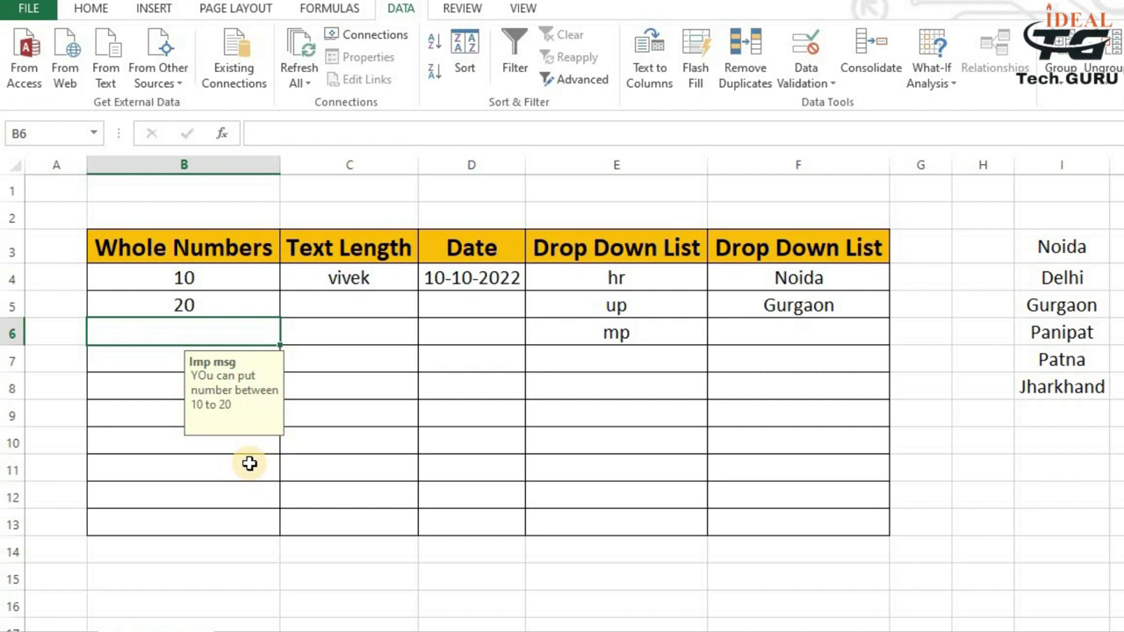
text(22)
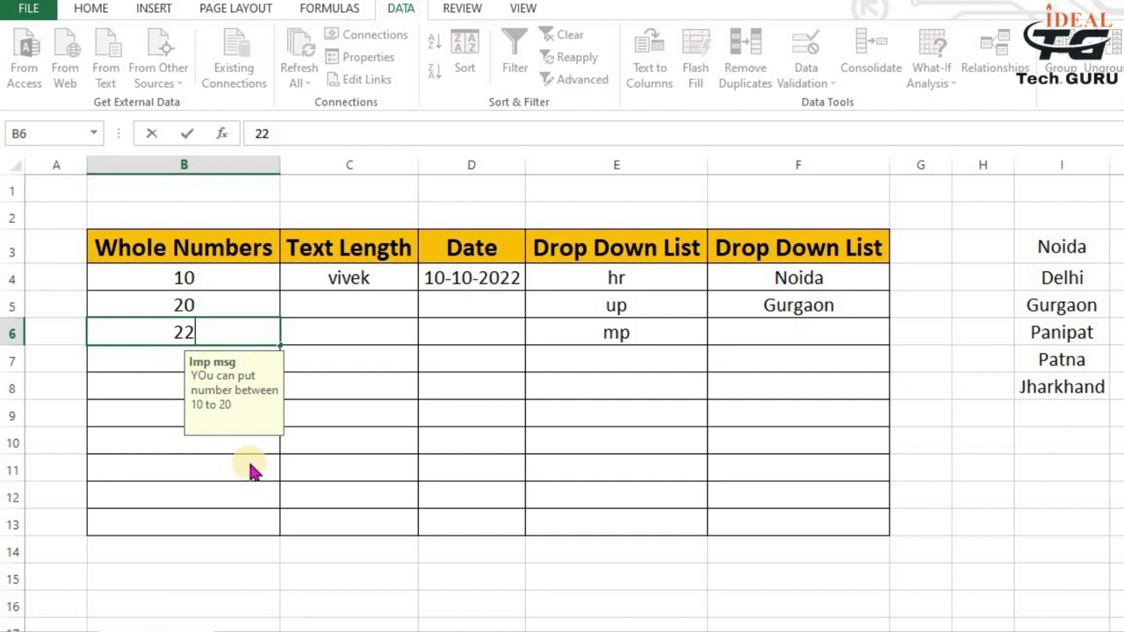
key(Return)
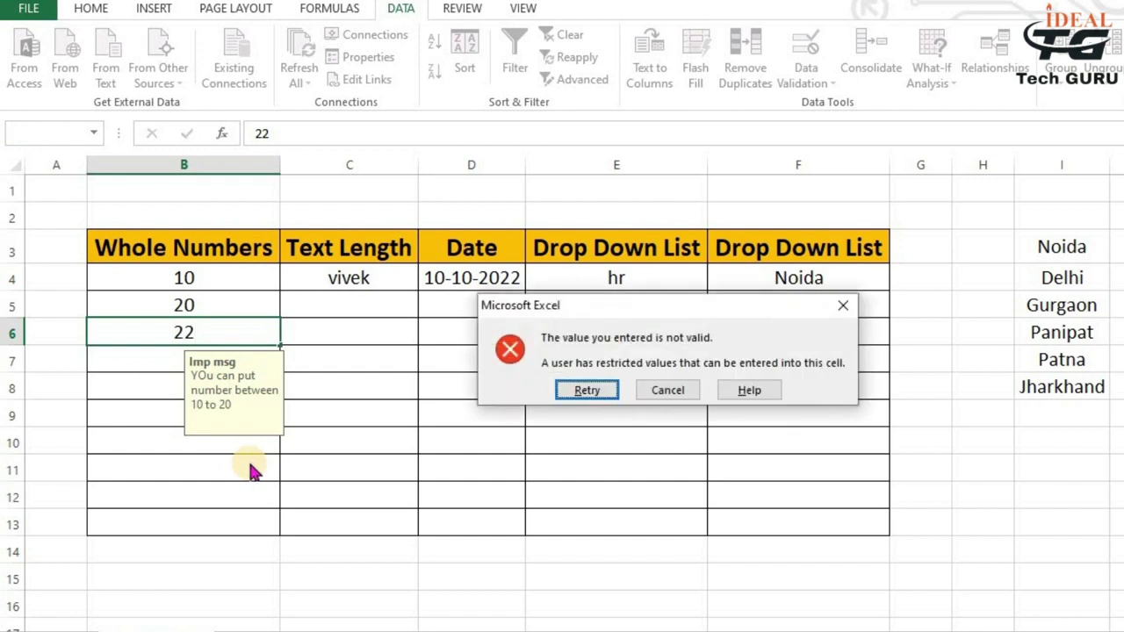
click(842, 305)
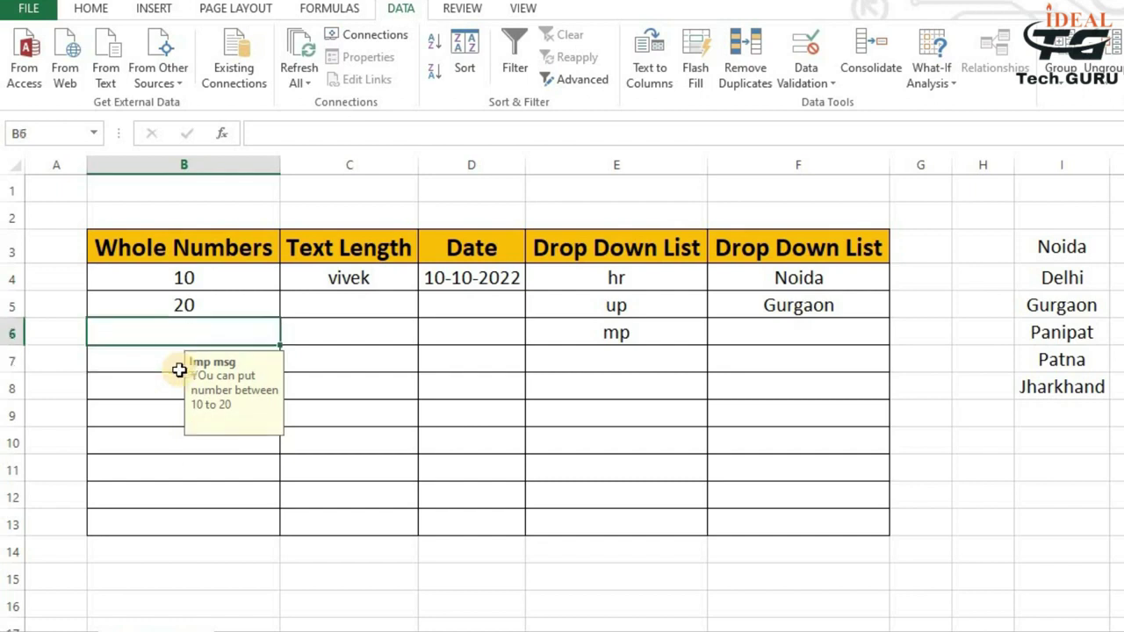
text(22)
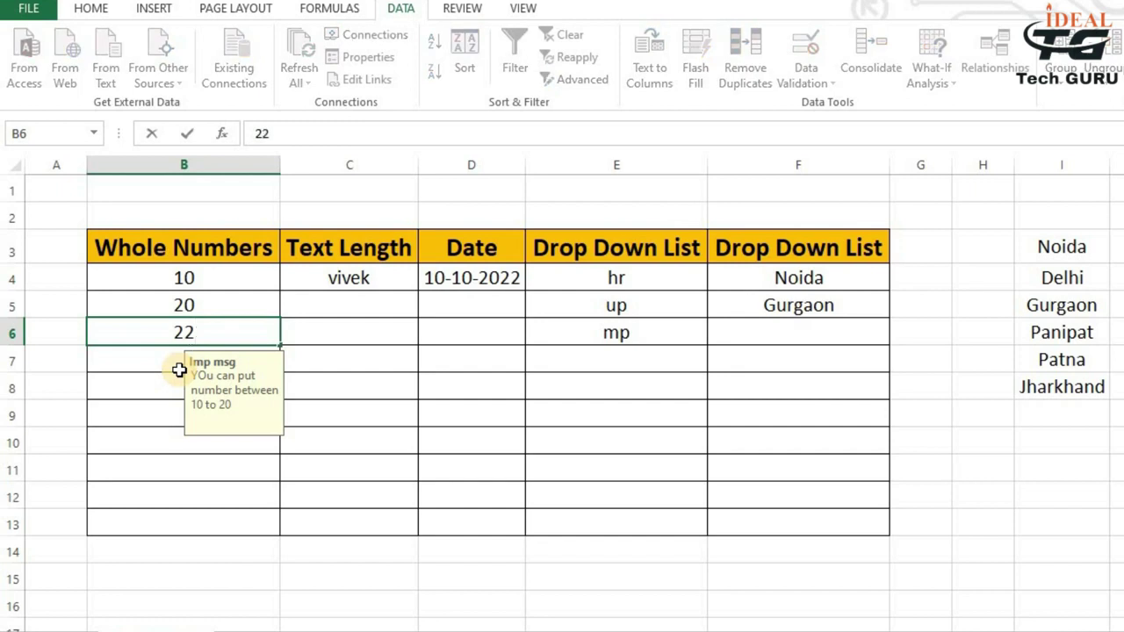
key(Return)
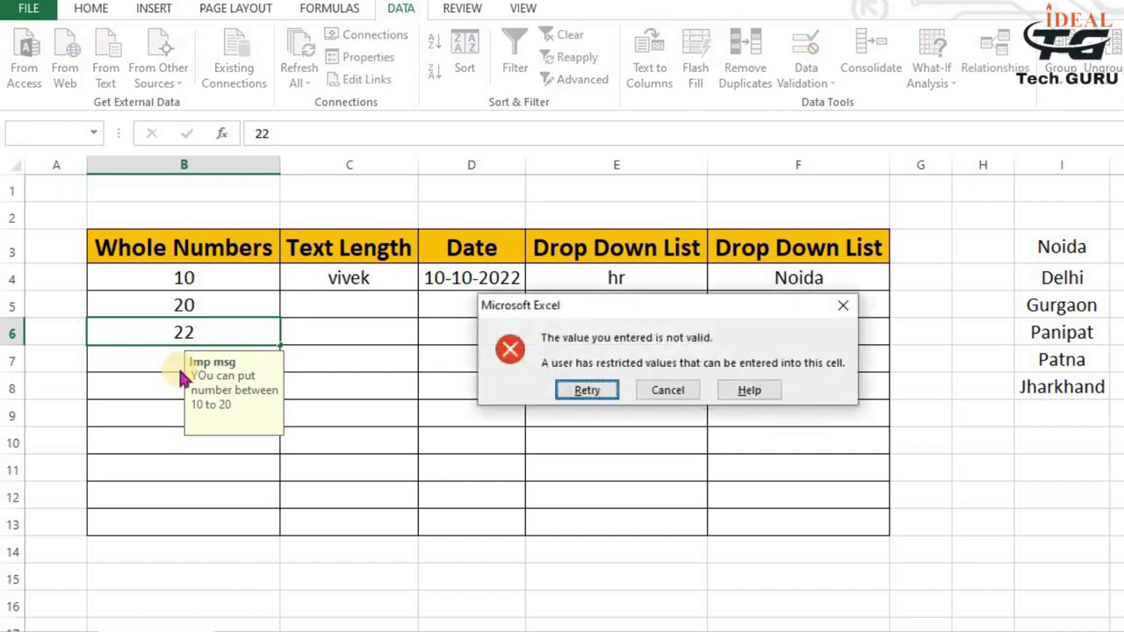
drag(585, 311, 480, 306)
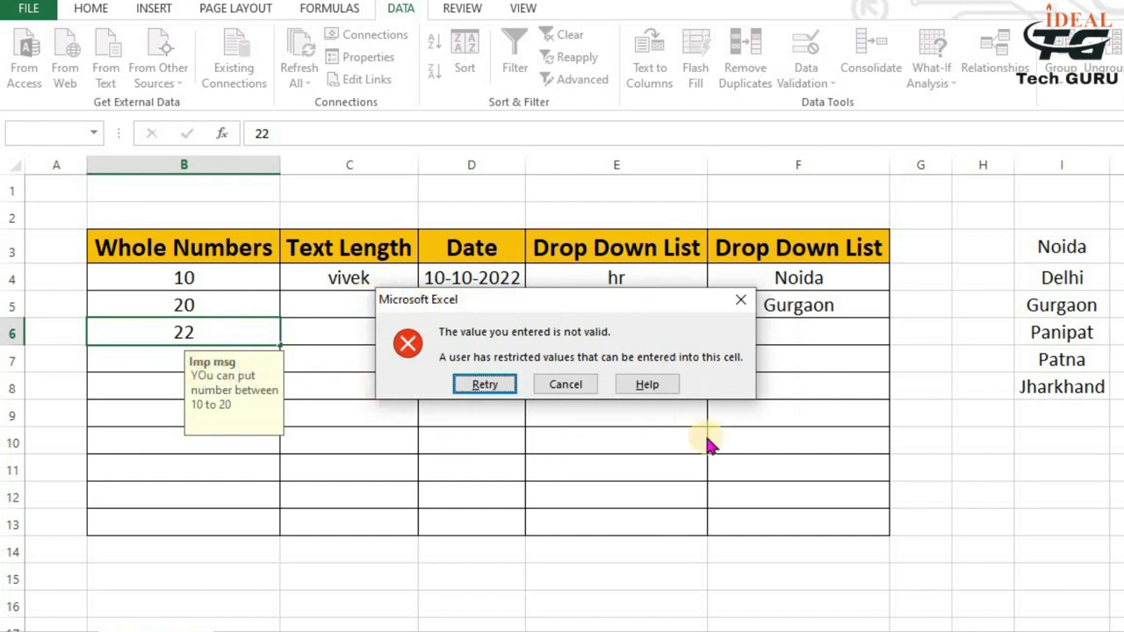
click(570, 387)
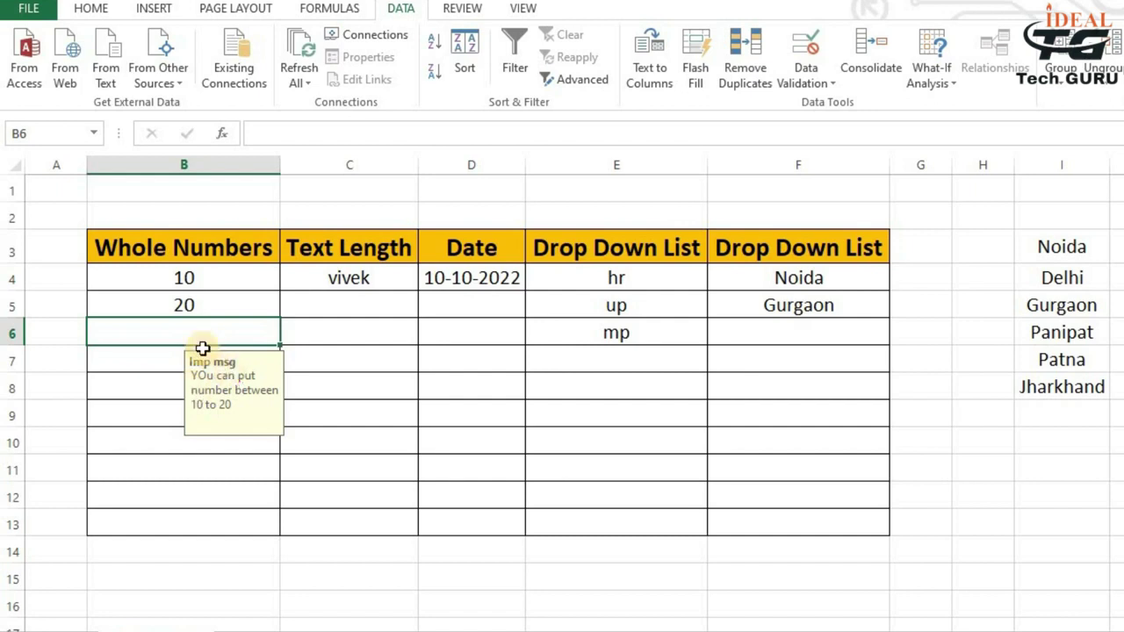
text(22)
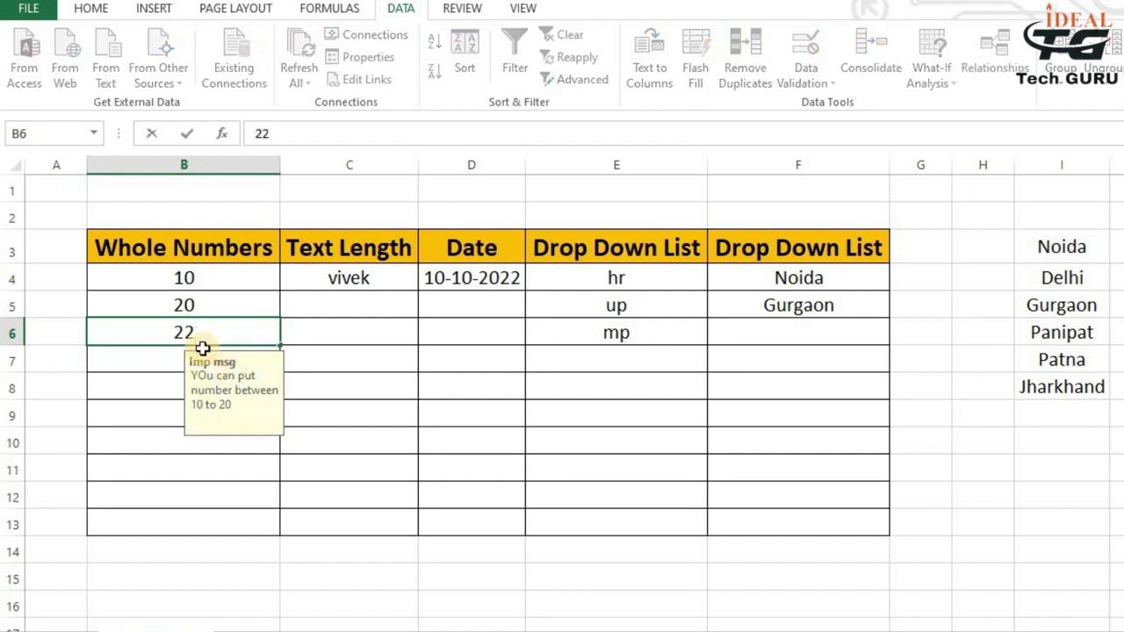
key(Return)
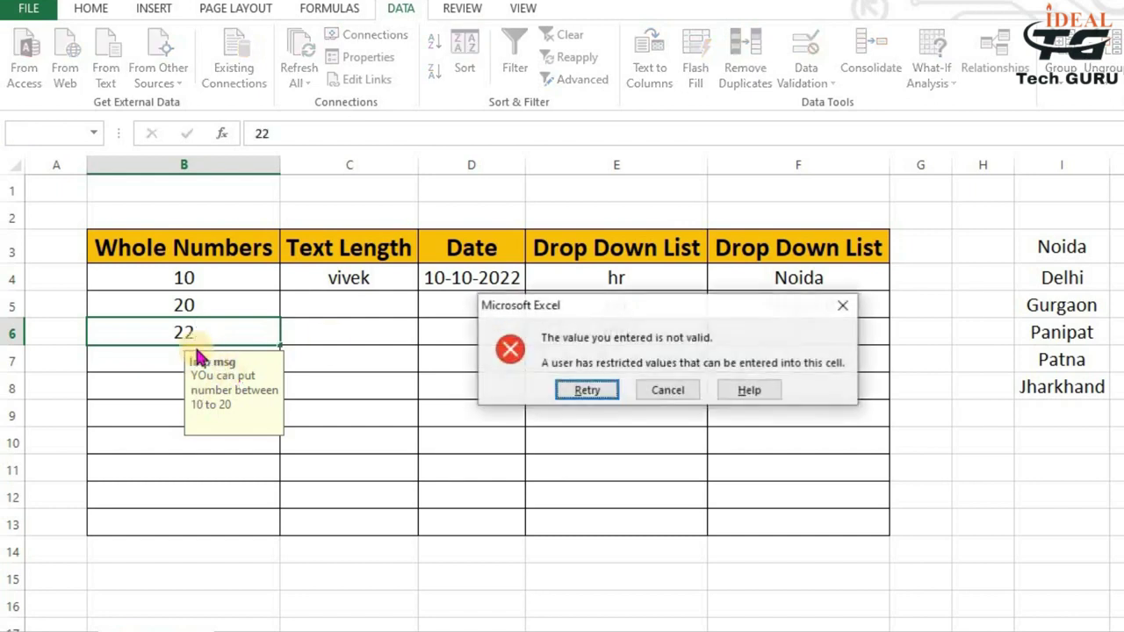
click(660, 393)
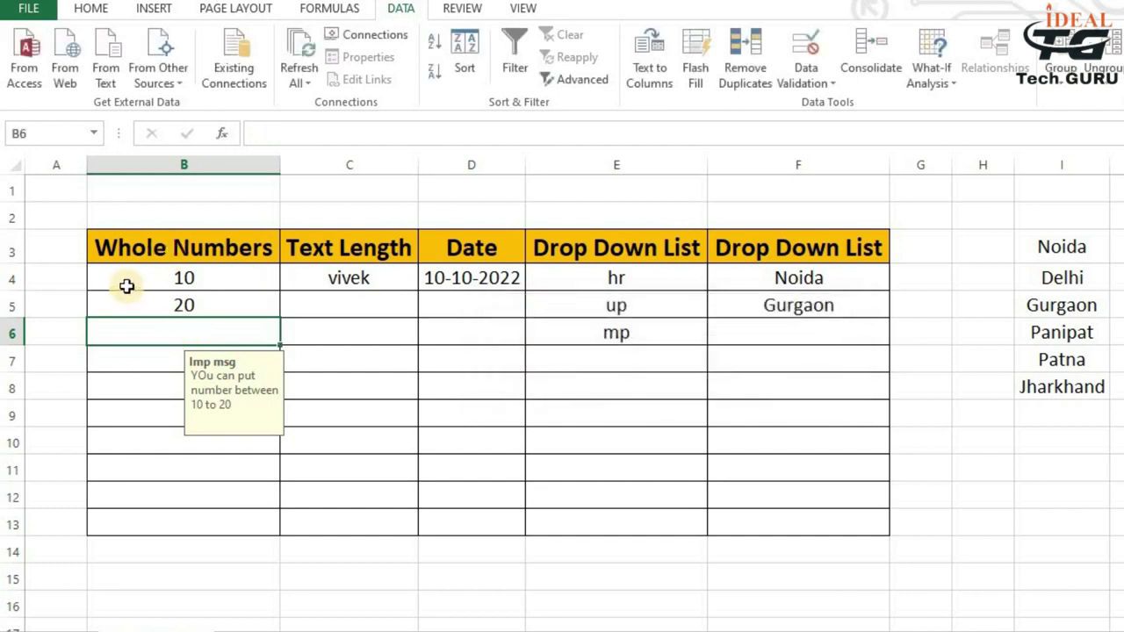
Add an error alert titled "noted" with the message "YOu can put number between 10 to 20" to cells B4:B13.
drag(197, 279, 248, 524)
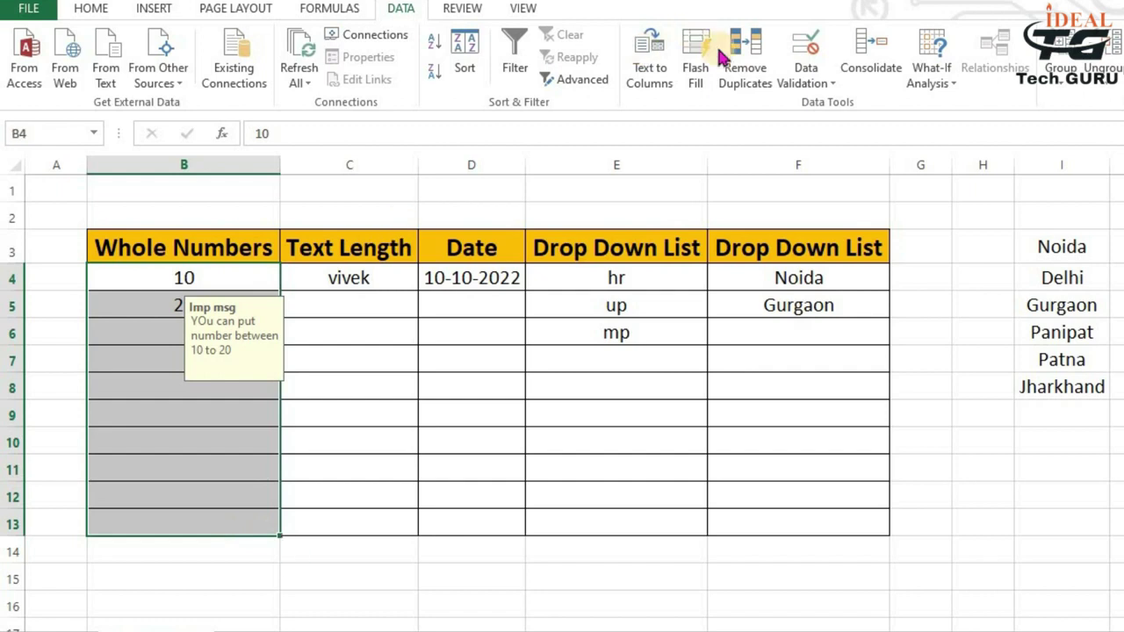
click(806, 78)
click(847, 100)
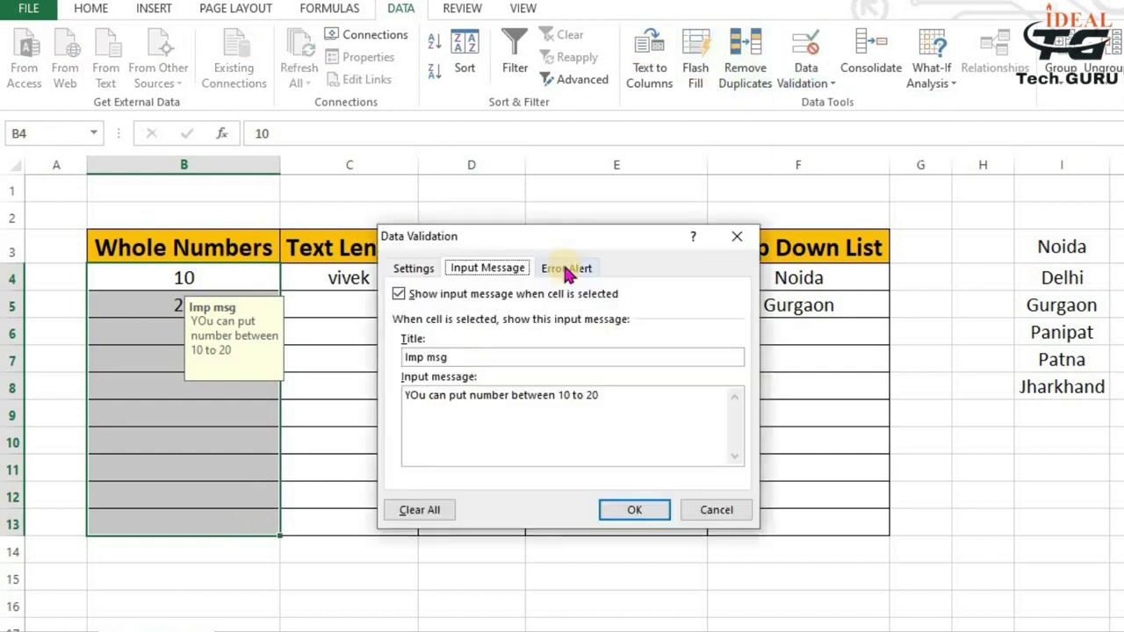
click(567, 270)
click(587, 358)
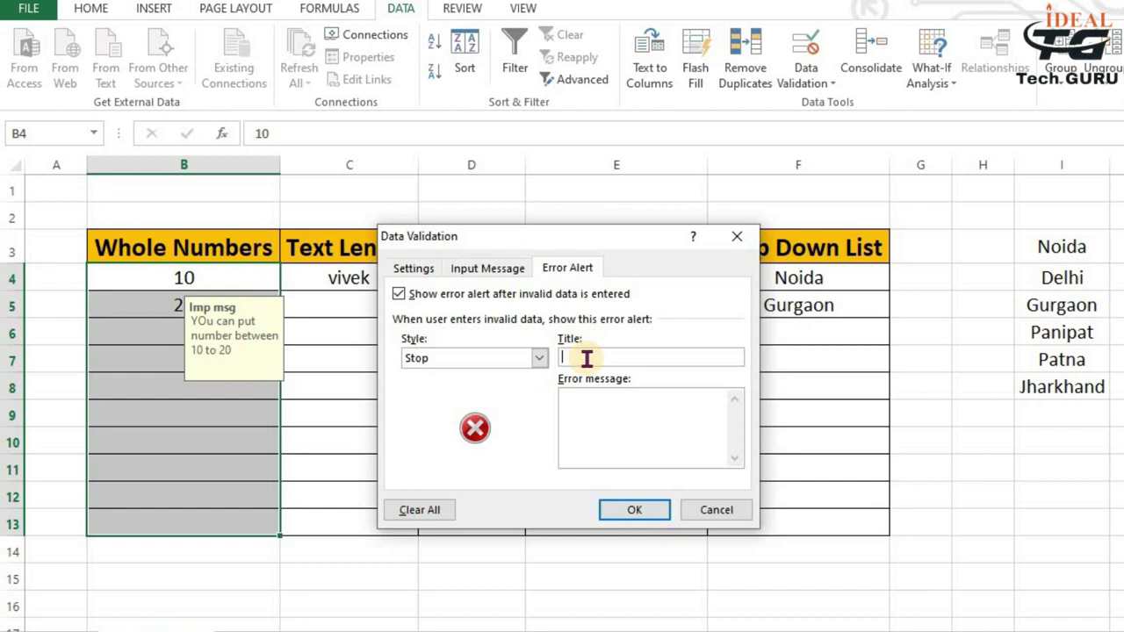
text(noted)
click(642, 409)
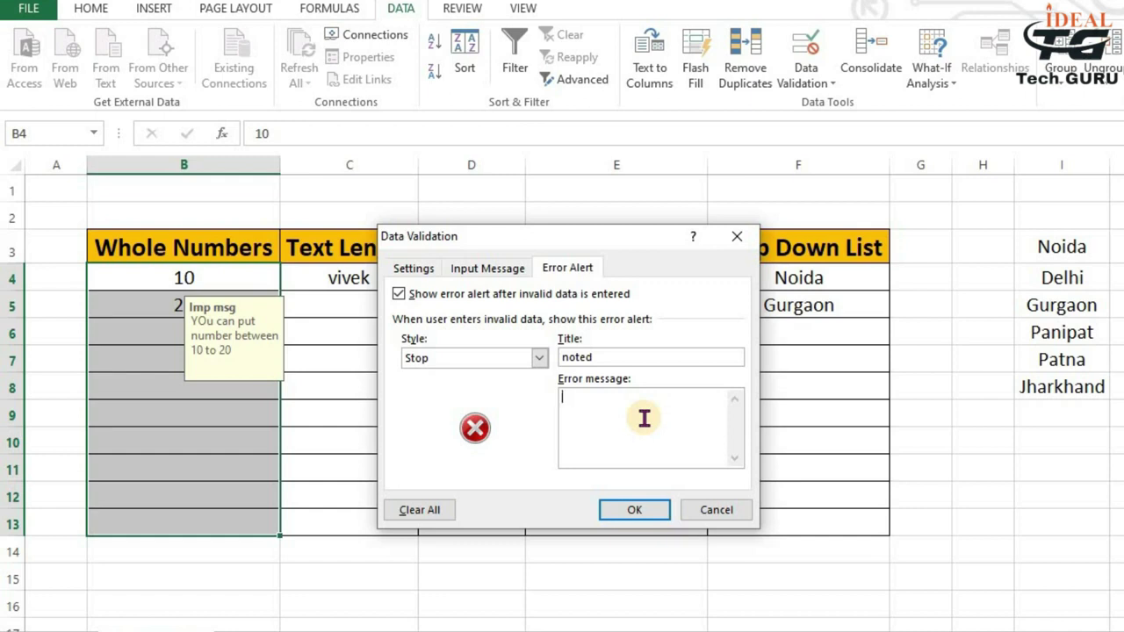
text(YOu can put number between 10 to 20)
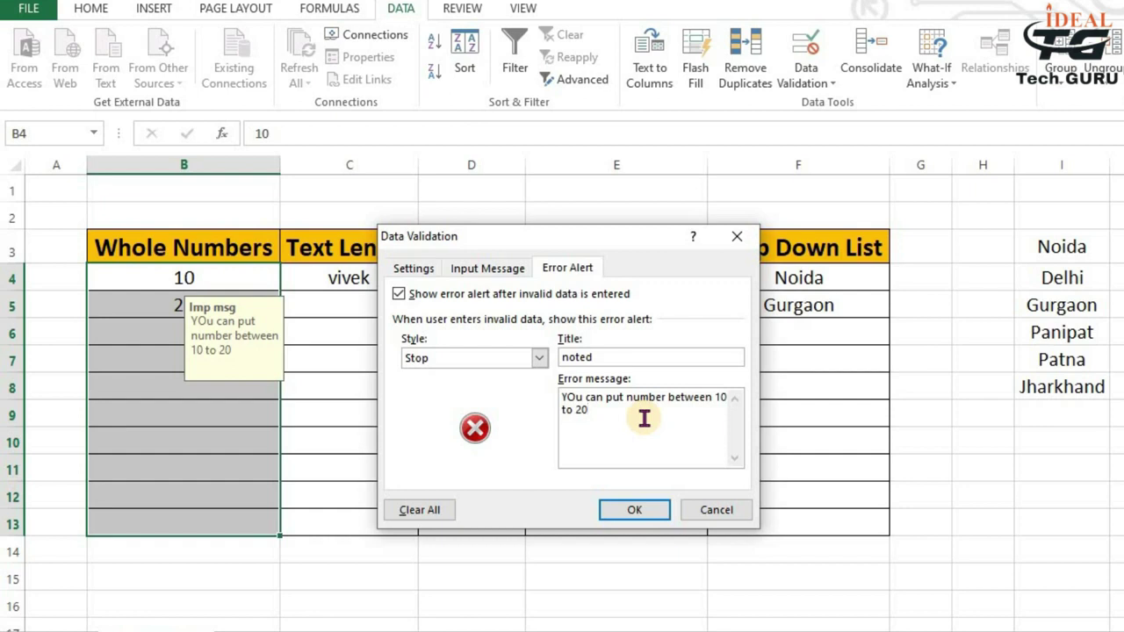
click(629, 511)
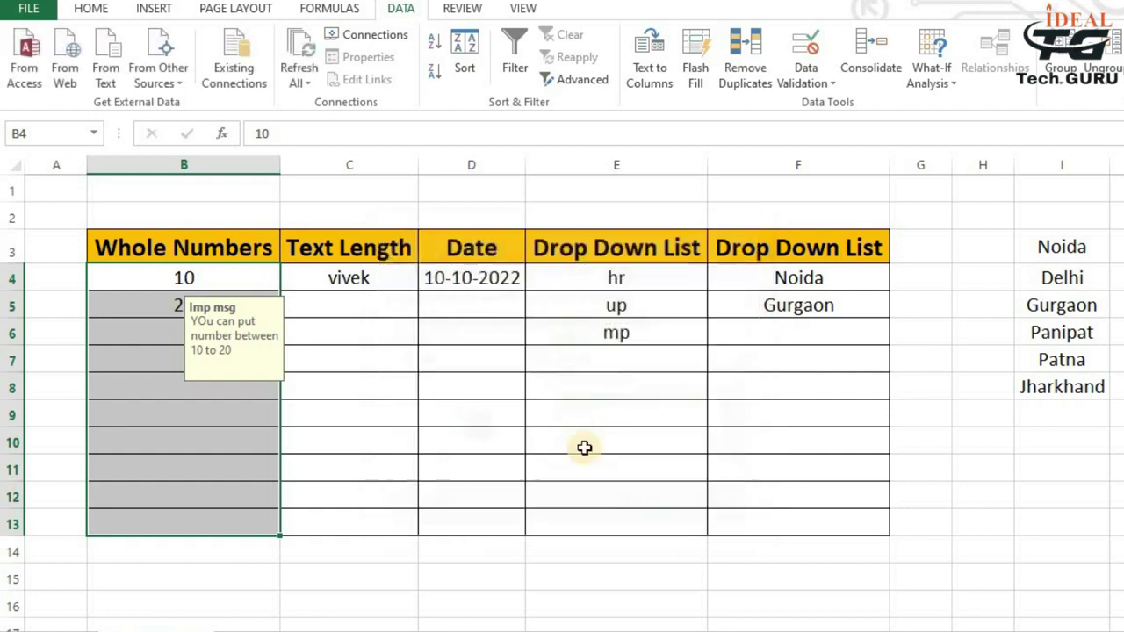
Test the custom error alert by trying to enter 22 in cell B6, then cancel the entry.
click(165, 330)
text(22)
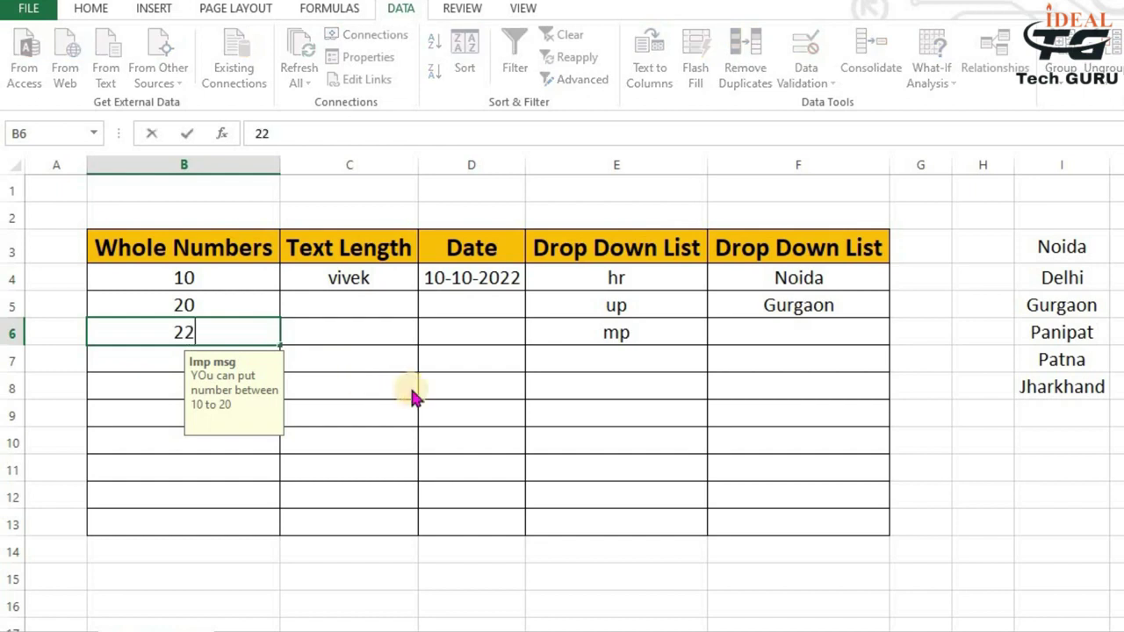
key(Return)
drag(596, 318, 340, 315)
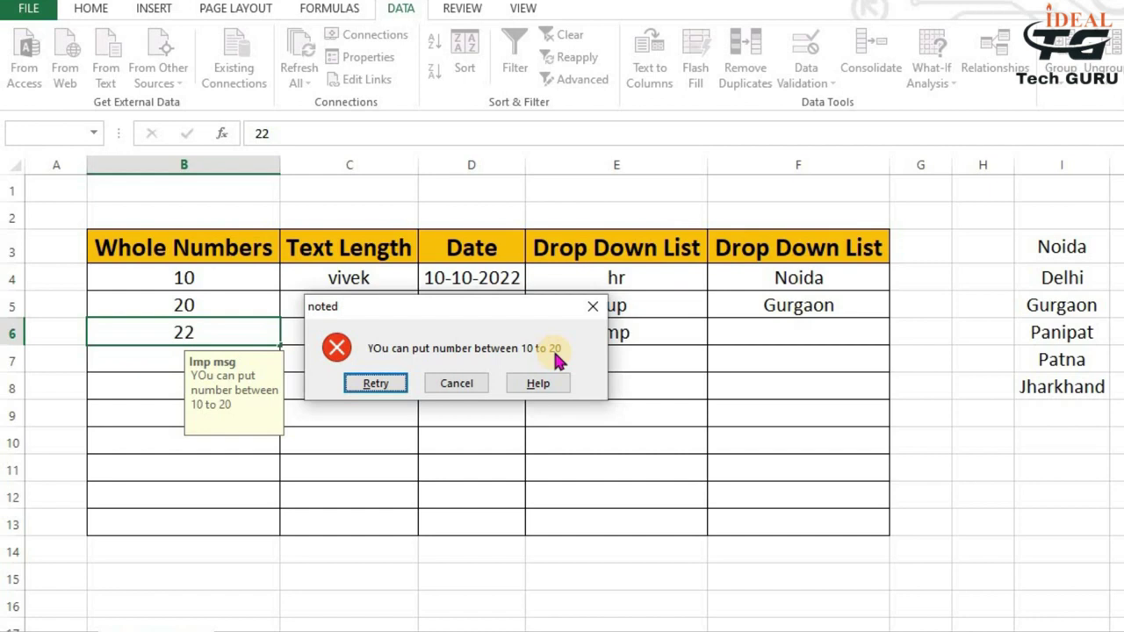
click(457, 384)
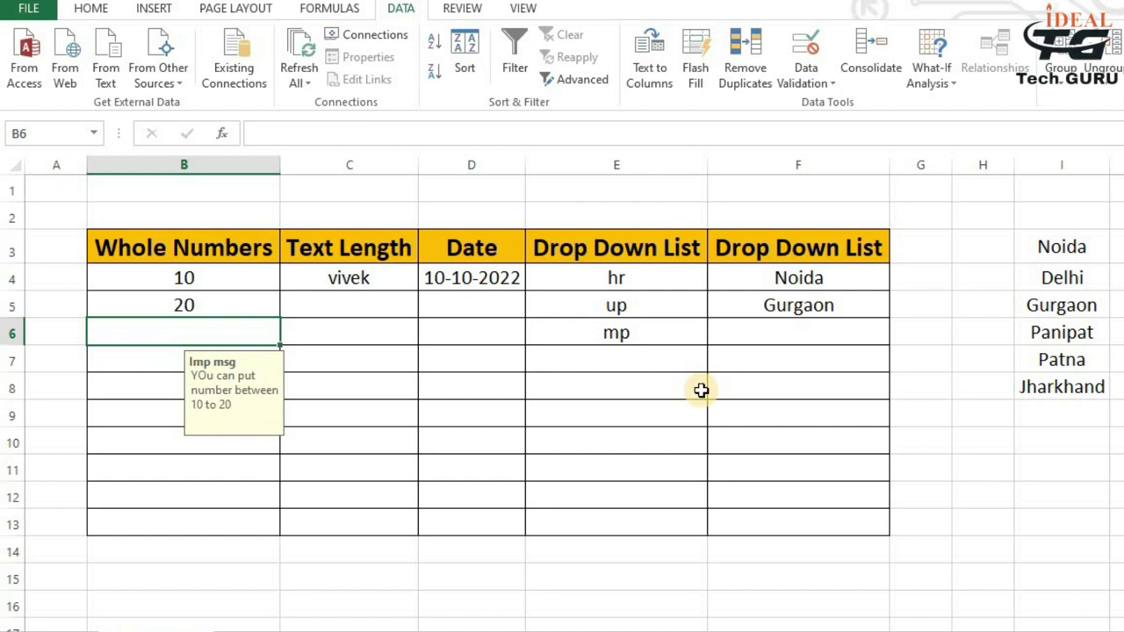
click(619, 274)
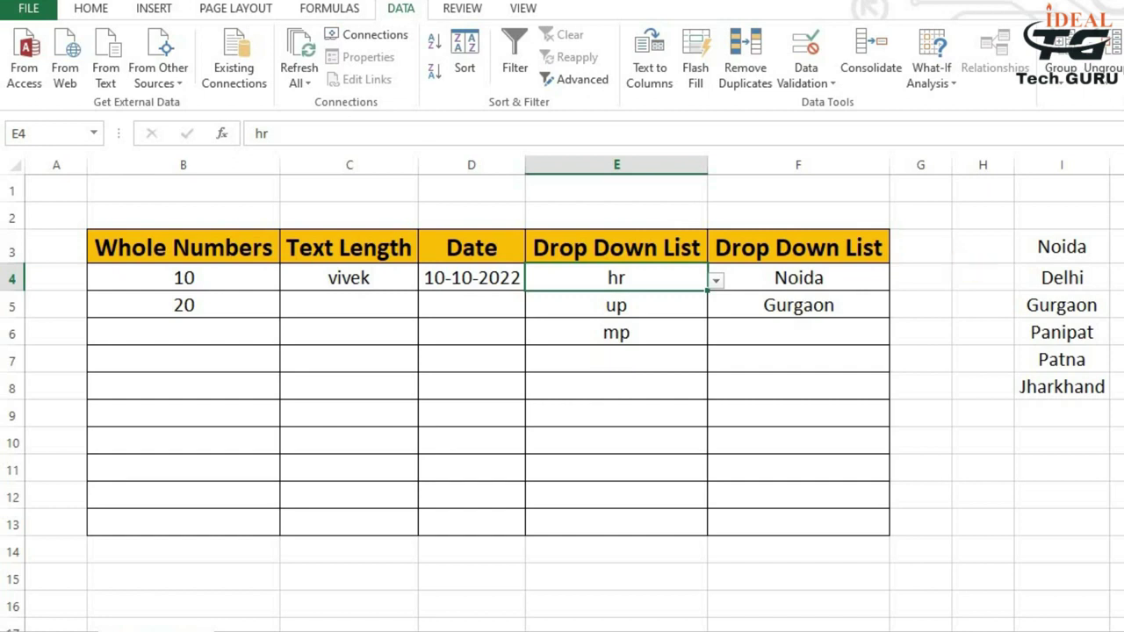
click(1123, 248)
key(Right)
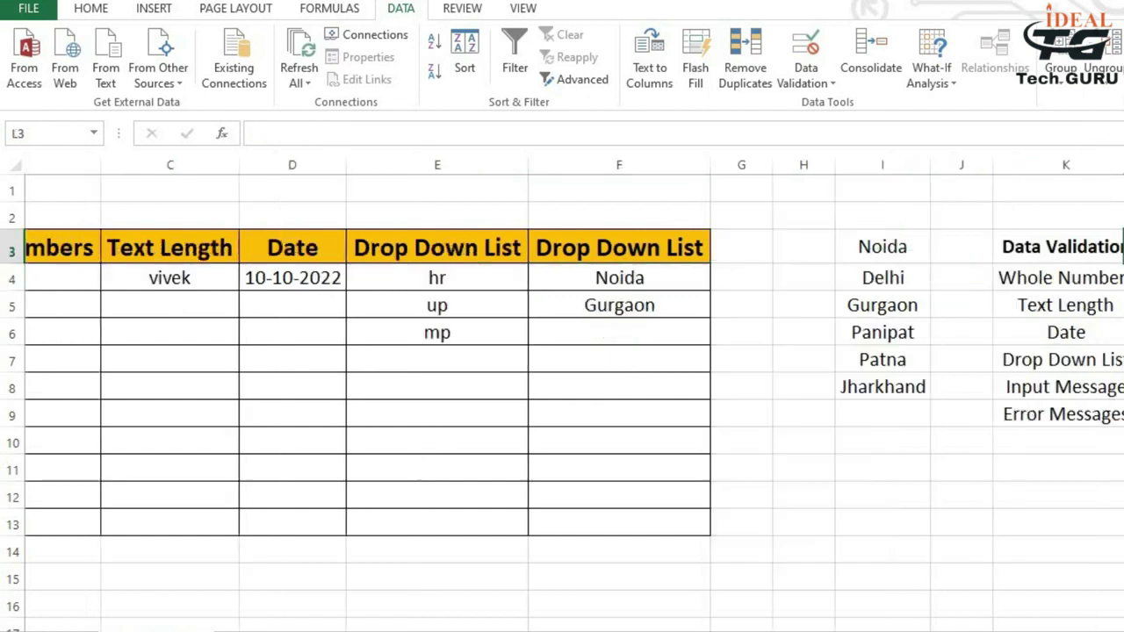
Review the Data Validation topic list in column K from Whole Numbers through Error Messages, checking row 8 across to column F.
key(Left)
key(Down)
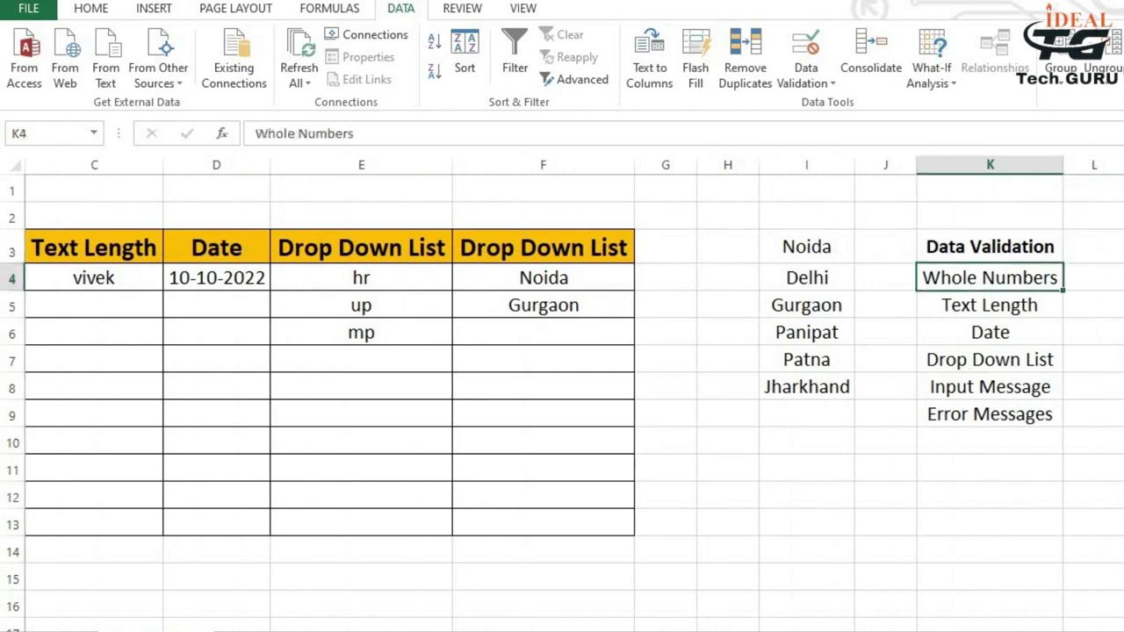
key(Down)
key(Down)
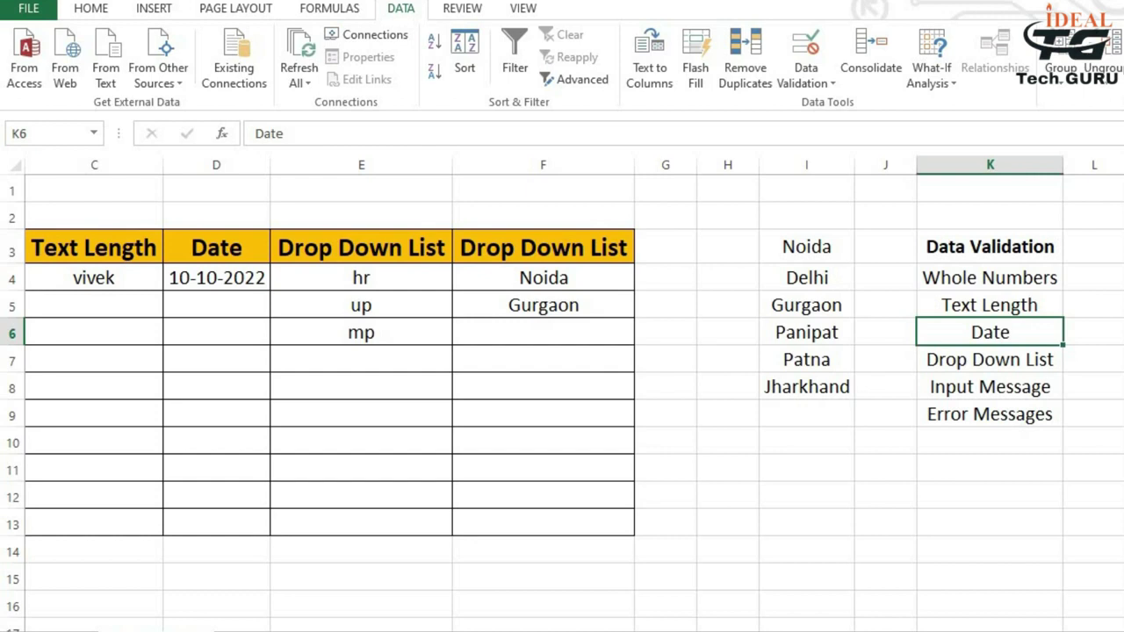
key(Down)
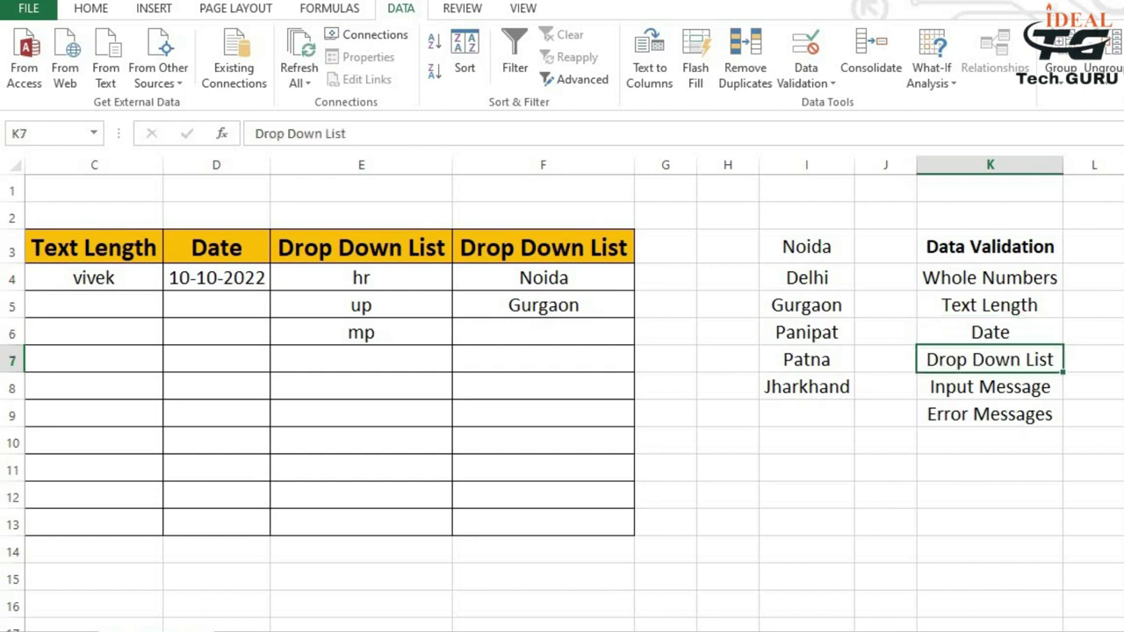
key(Down)
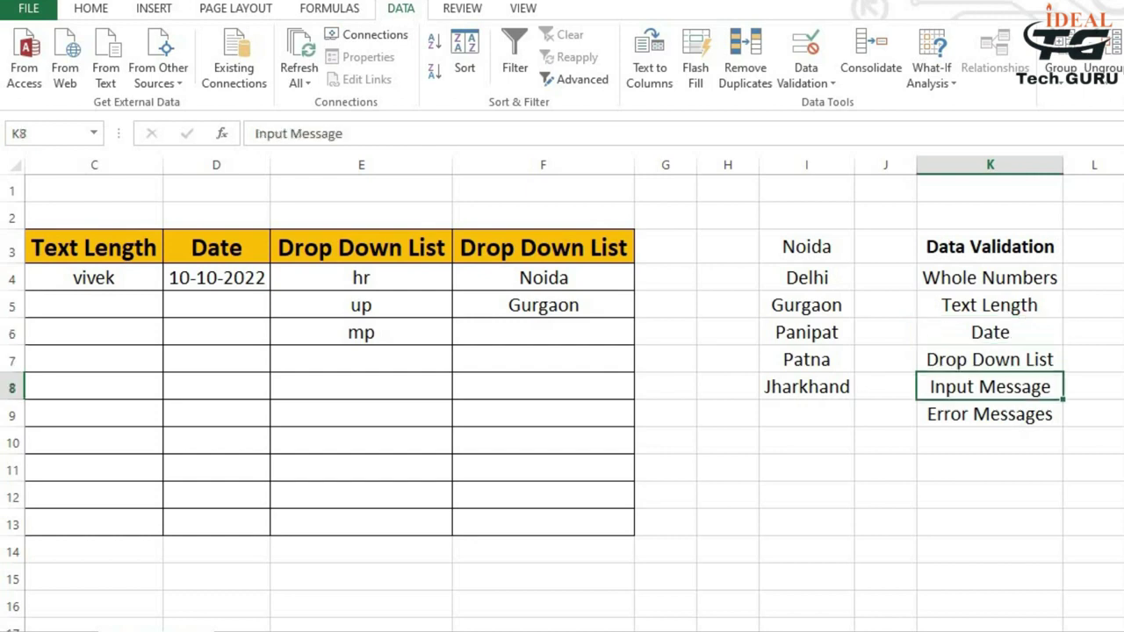
key(Left)
key(Left)
key(Left)
key(Left)
key(Left)
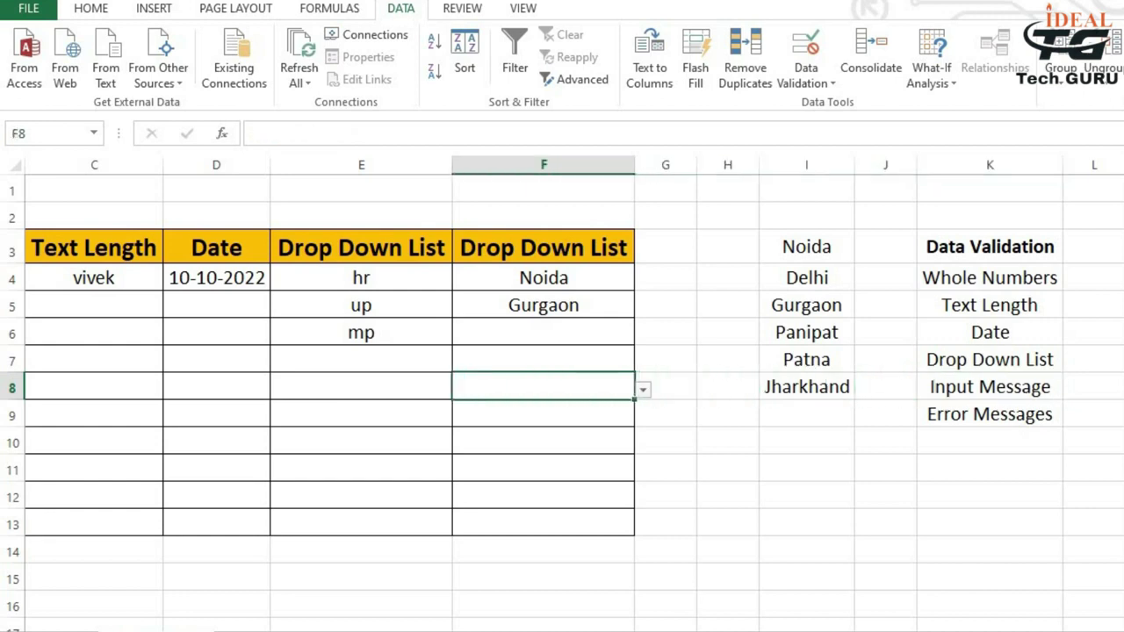
key(Right)
key(Right)
key(Right)
key(Right)
key(Right)
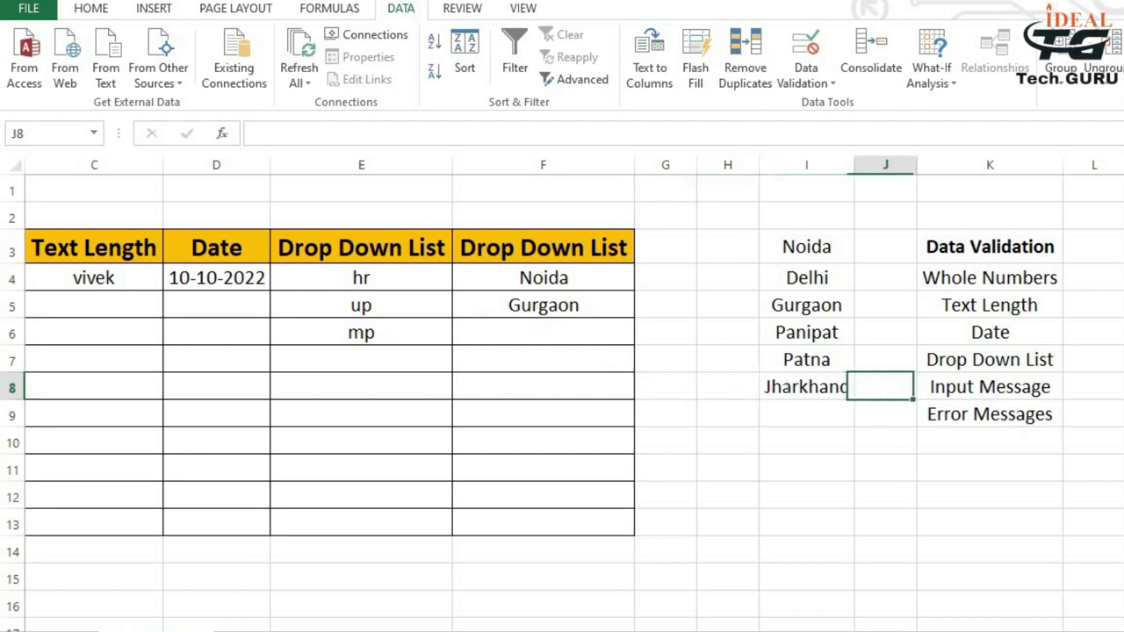
key(Down)
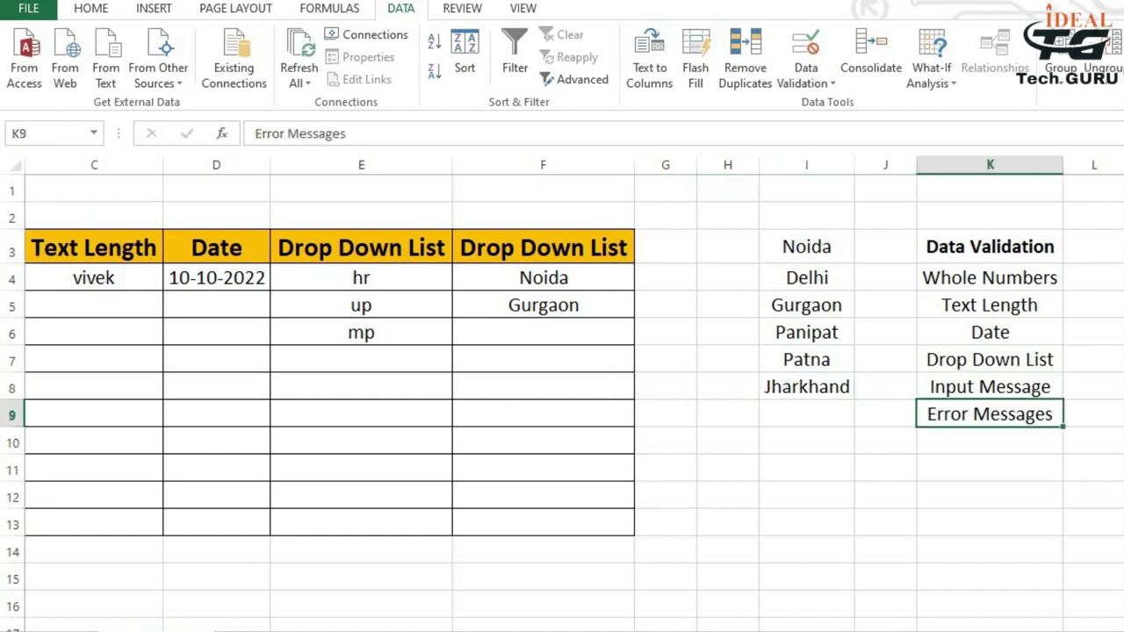
Test the custom error alert by trying to enter 22 in cell B9, cancel the entry and select cell C8.
key(Left)
key(Left)
key(Left)
key(Left)
key(Left)
key(Left)
key(Left)
key(Left)
key(Left)
key(Left)
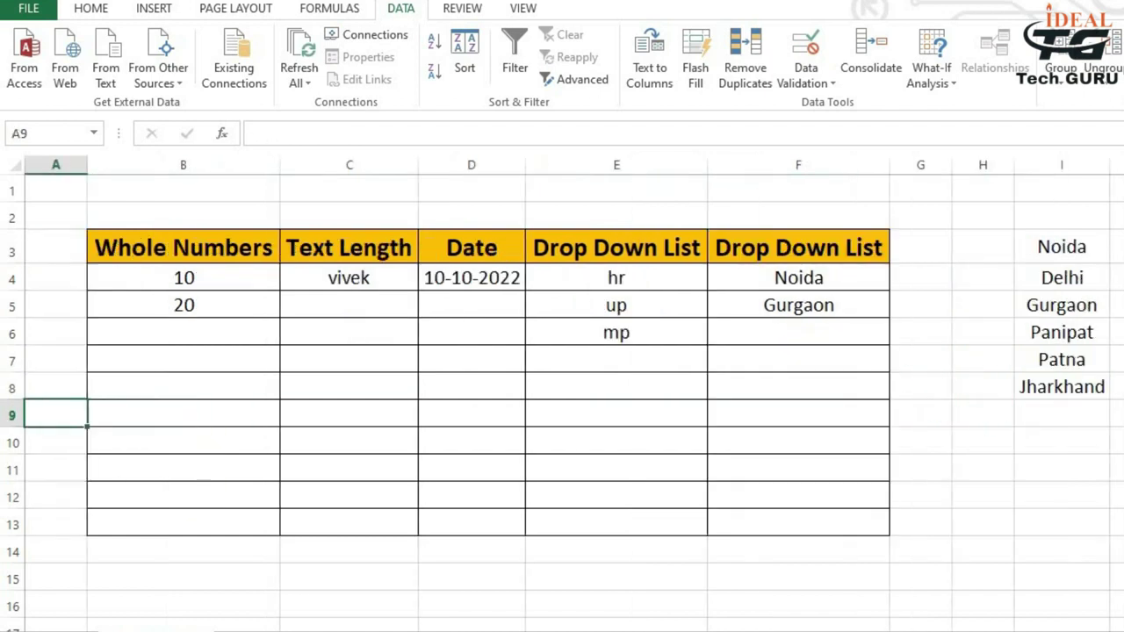
key(Right)
text(22)
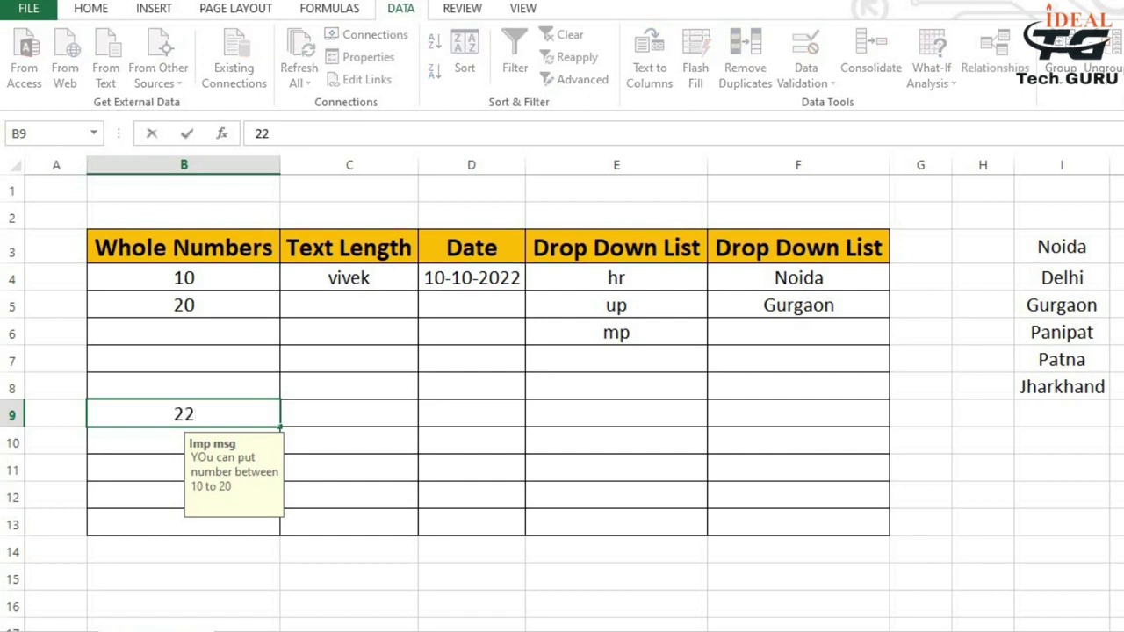
key(Return)
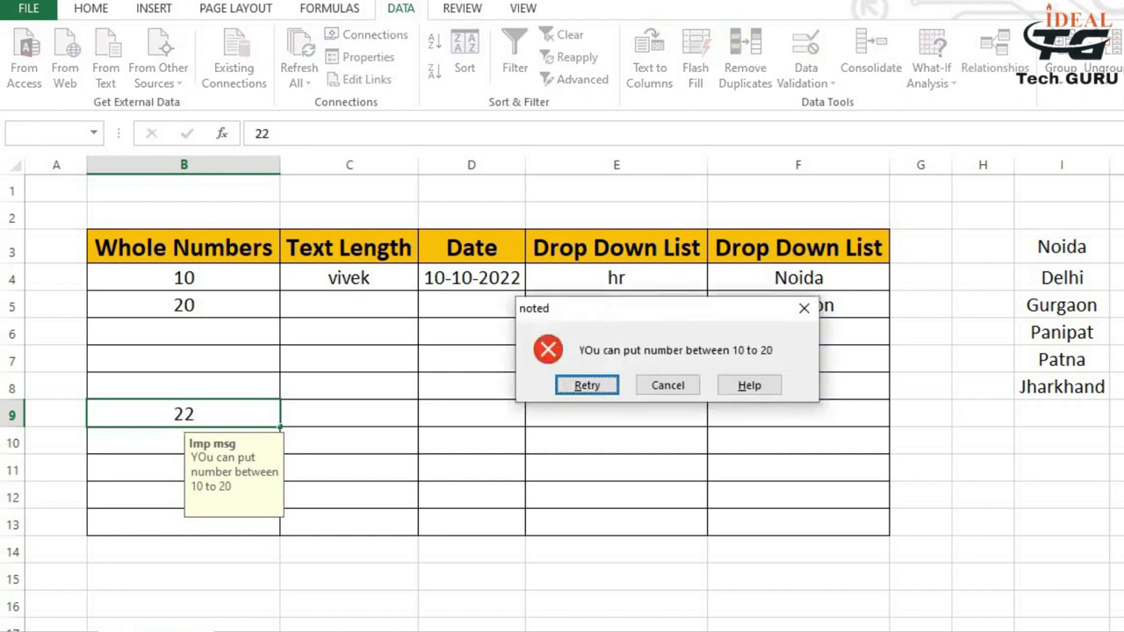
click(669, 396)
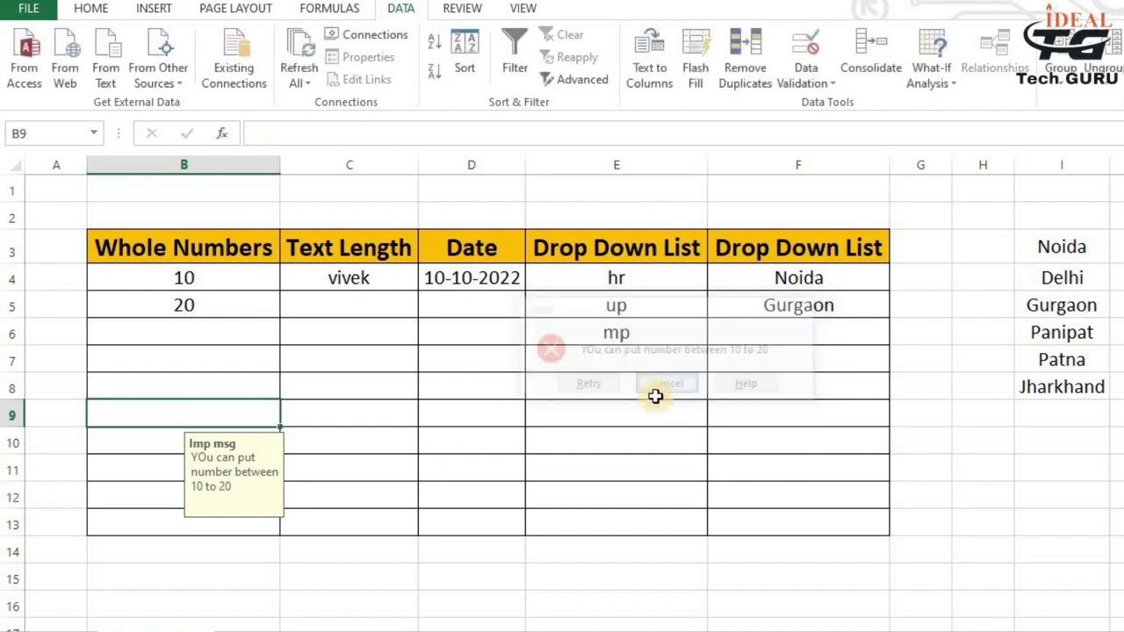
click(358, 397)
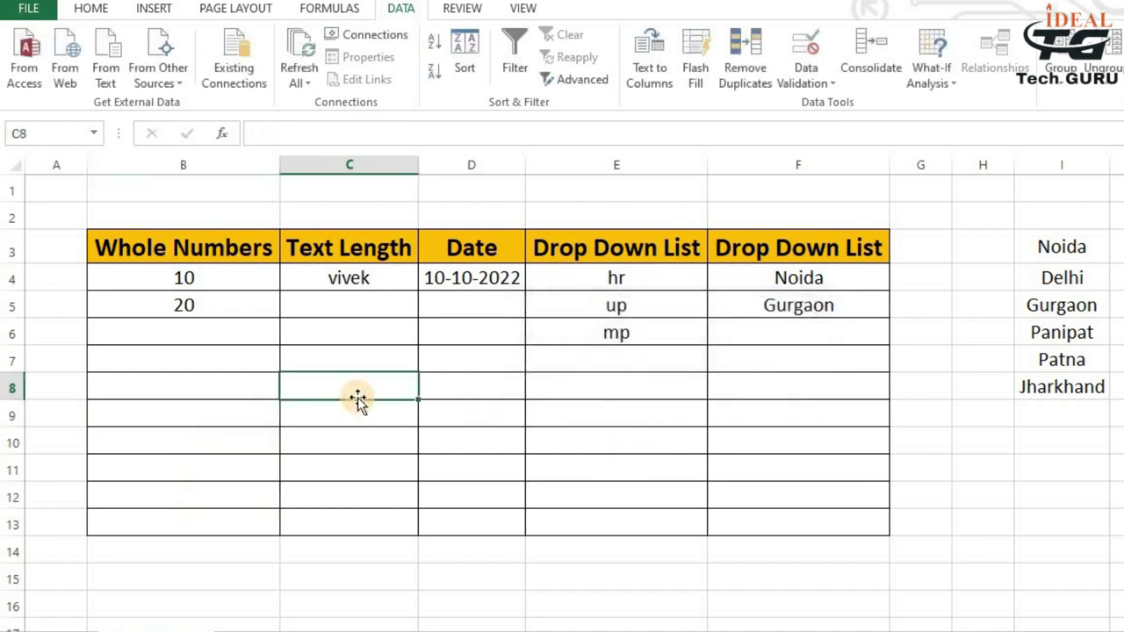